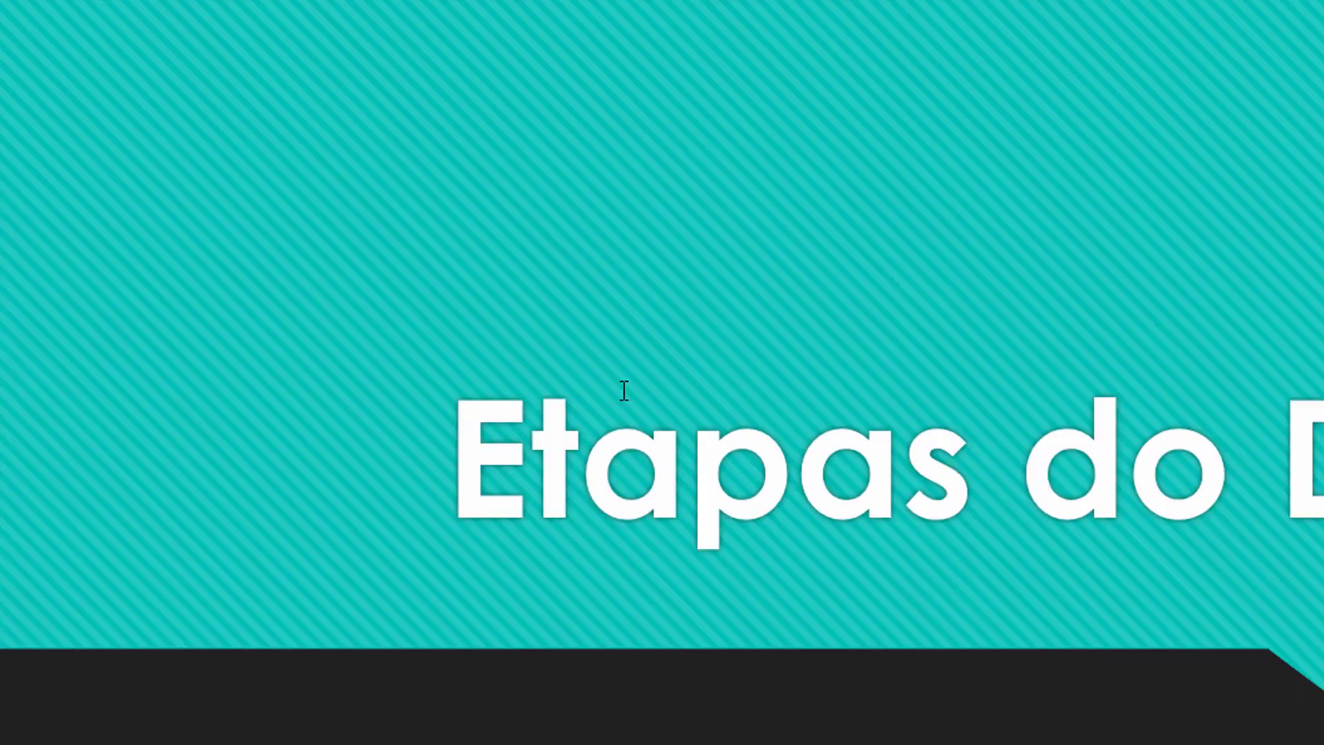
pyautogui.scroll(-5, 624, 390)
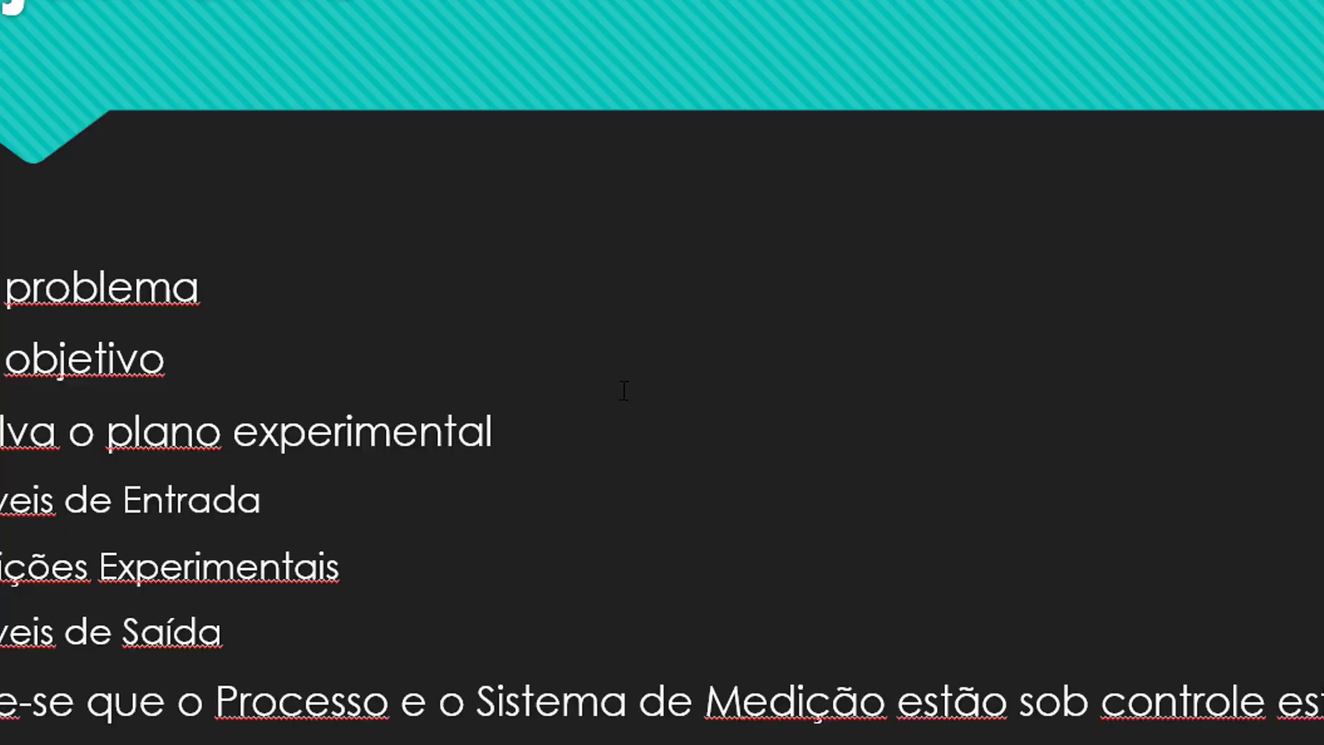
pyautogui.scroll(-3, 624, 394)
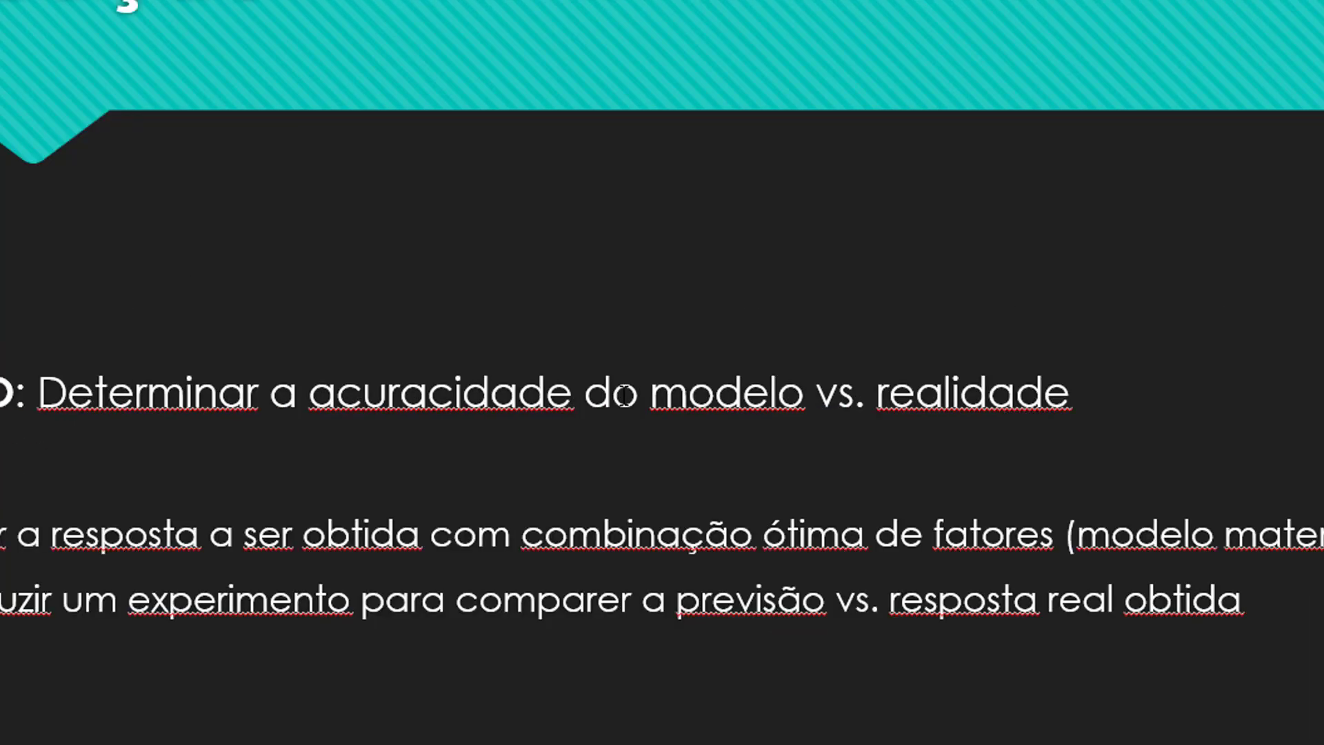
pyautogui.scroll(-4, 624, 397)
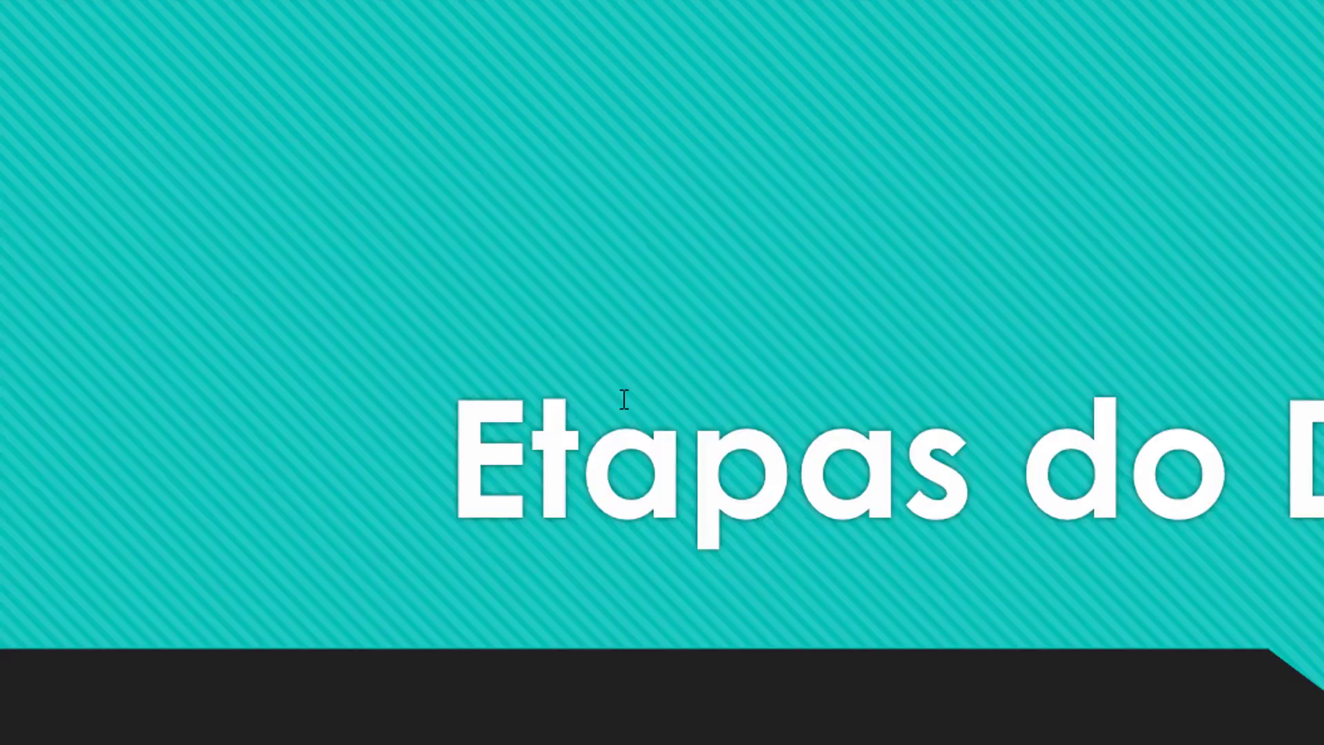
pyautogui.scroll(-2, 624, 400)
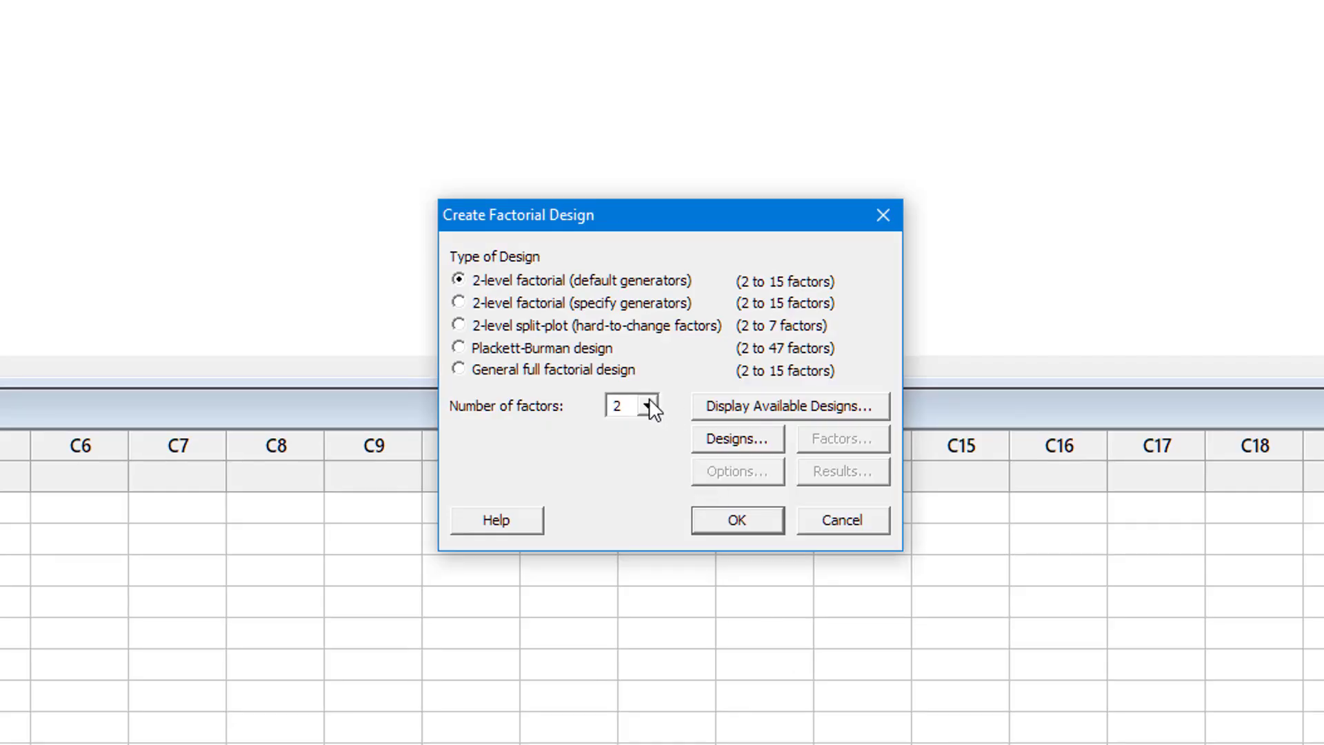
# Set the number of factors to 5 and review the table of available factorial designs.
pyautogui.click(648, 406)
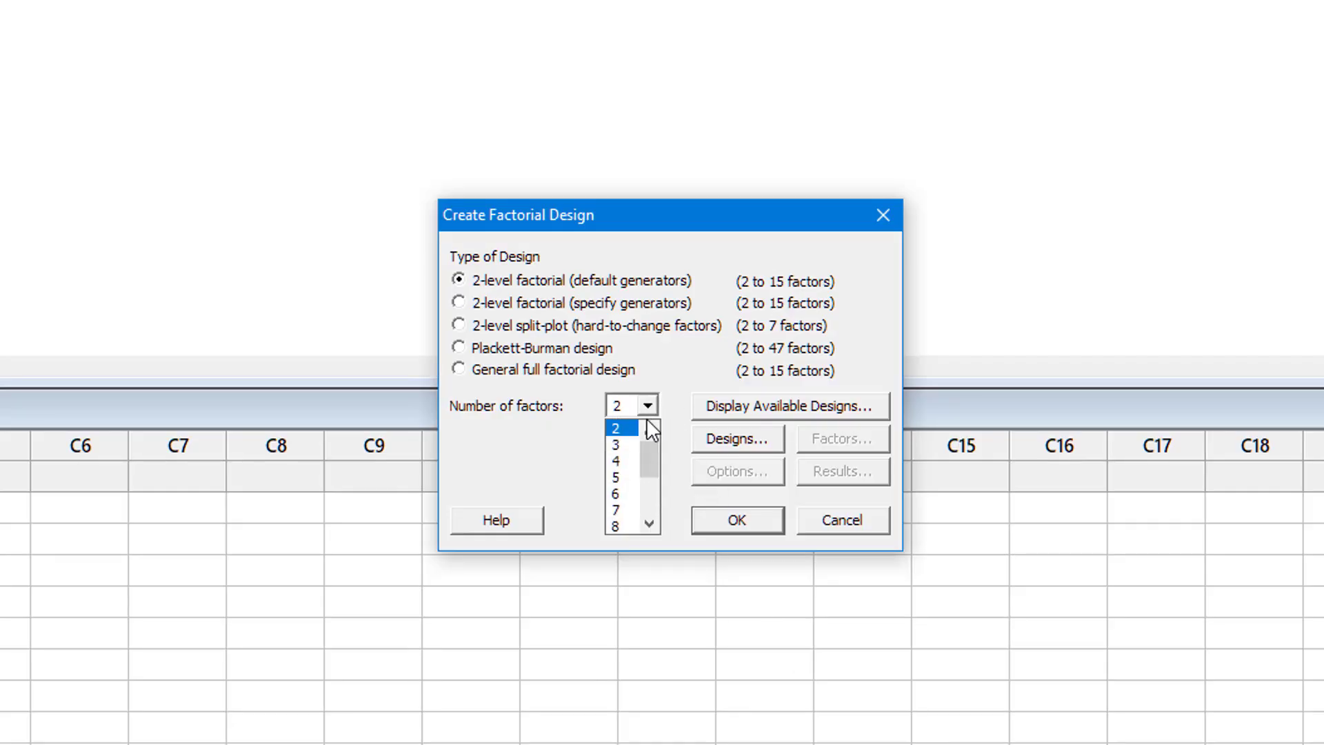
pyautogui.click(625, 479)
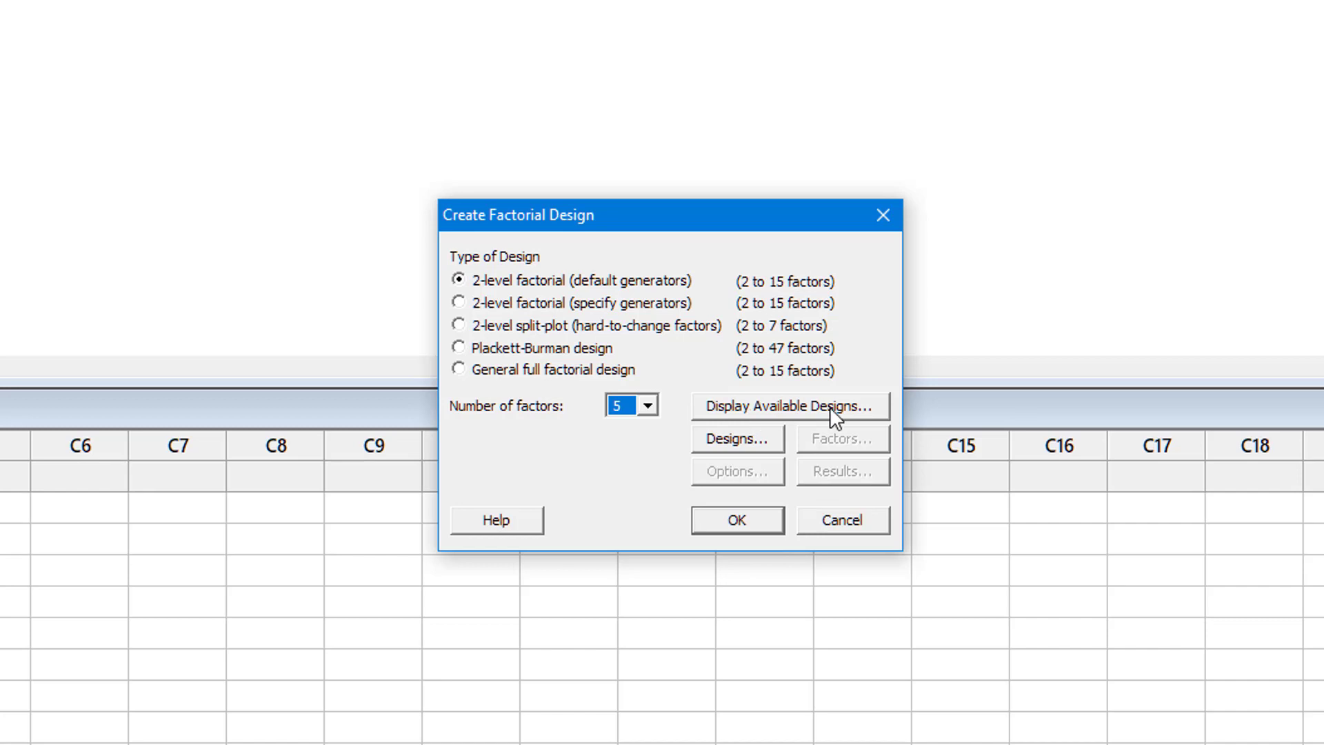
pyautogui.click(802, 409)
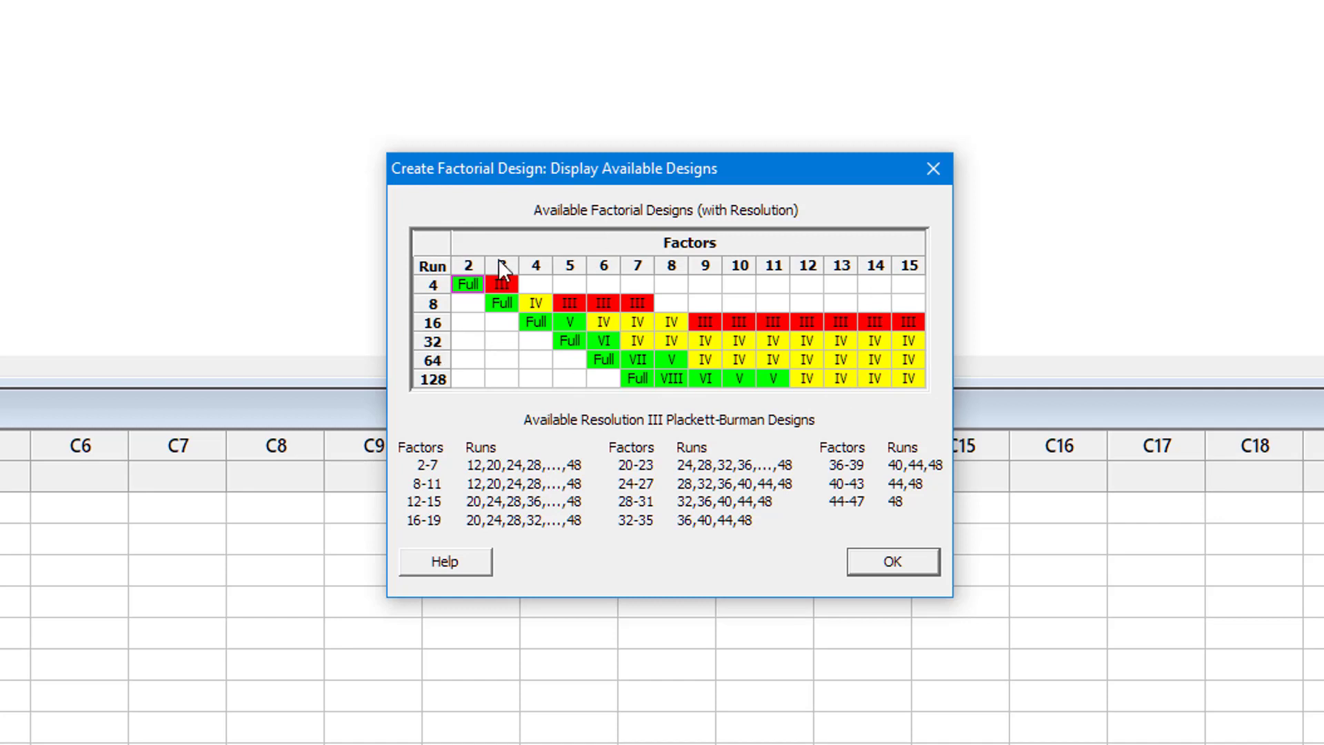
pyautogui.click(637, 381)
pyautogui.click(472, 289)
pyautogui.click(889, 561)
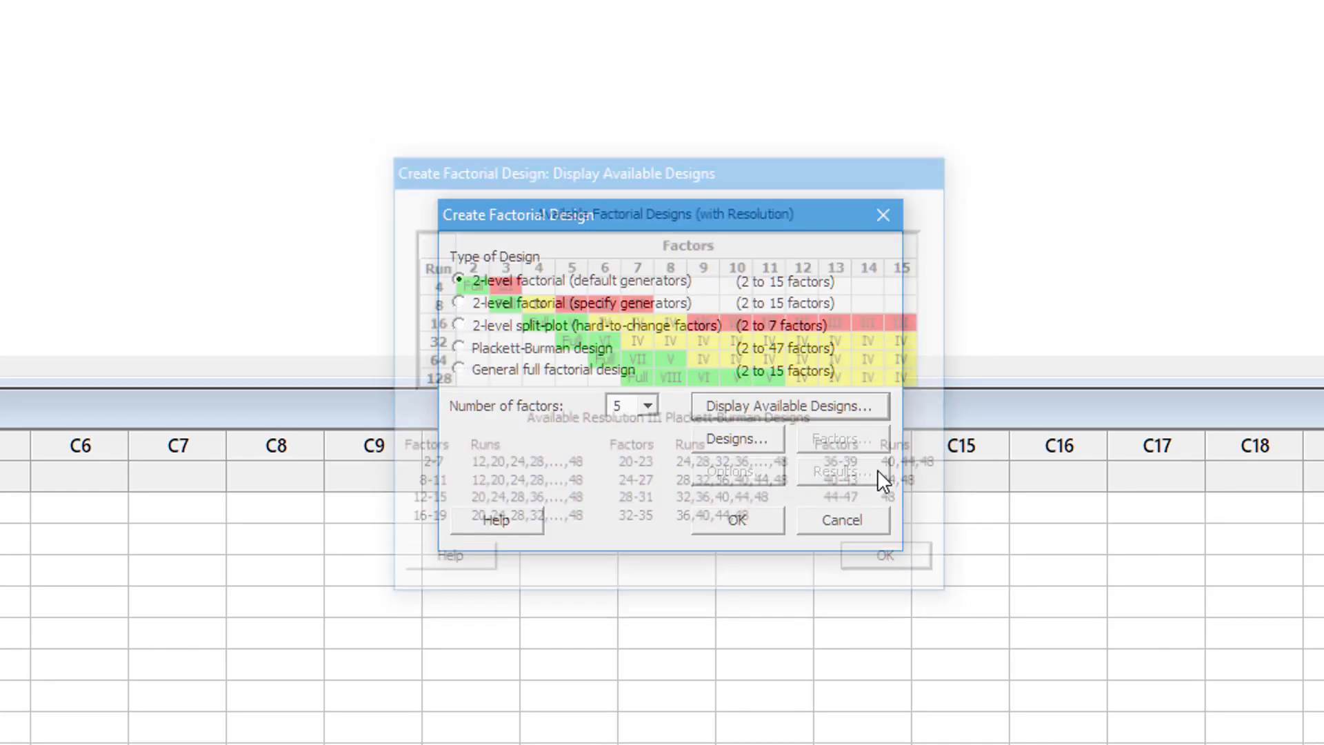
pyautogui.click(849, 413)
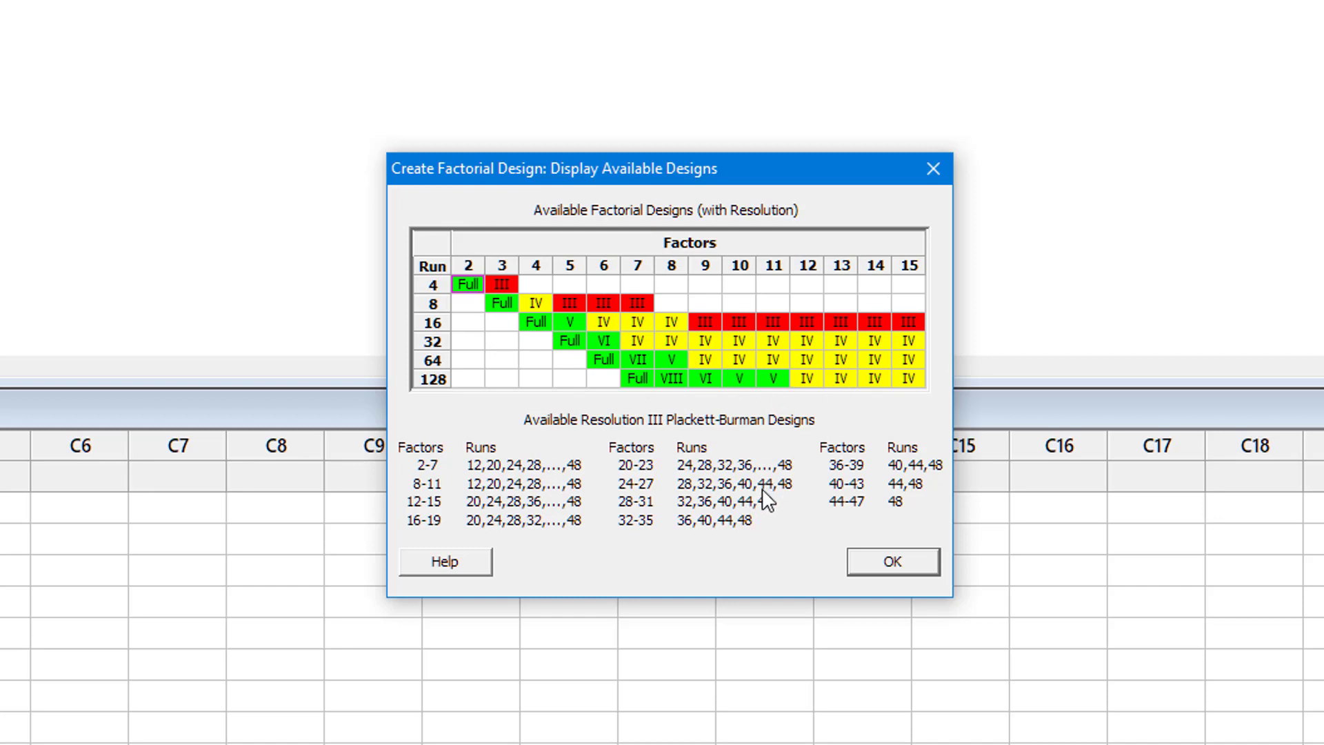
pyautogui.click(903, 551)
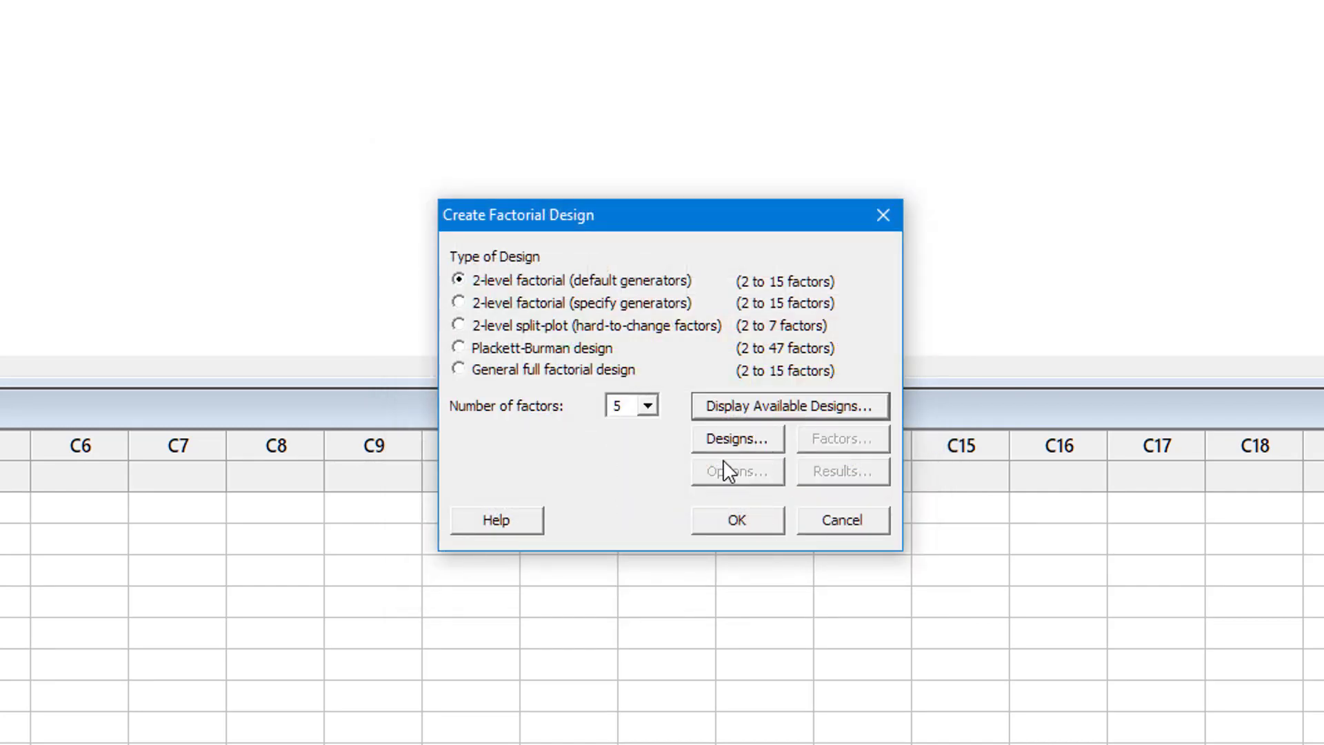
# Choose the full factorial design with 32 runs for the five factors.
pyautogui.click(771, 452)
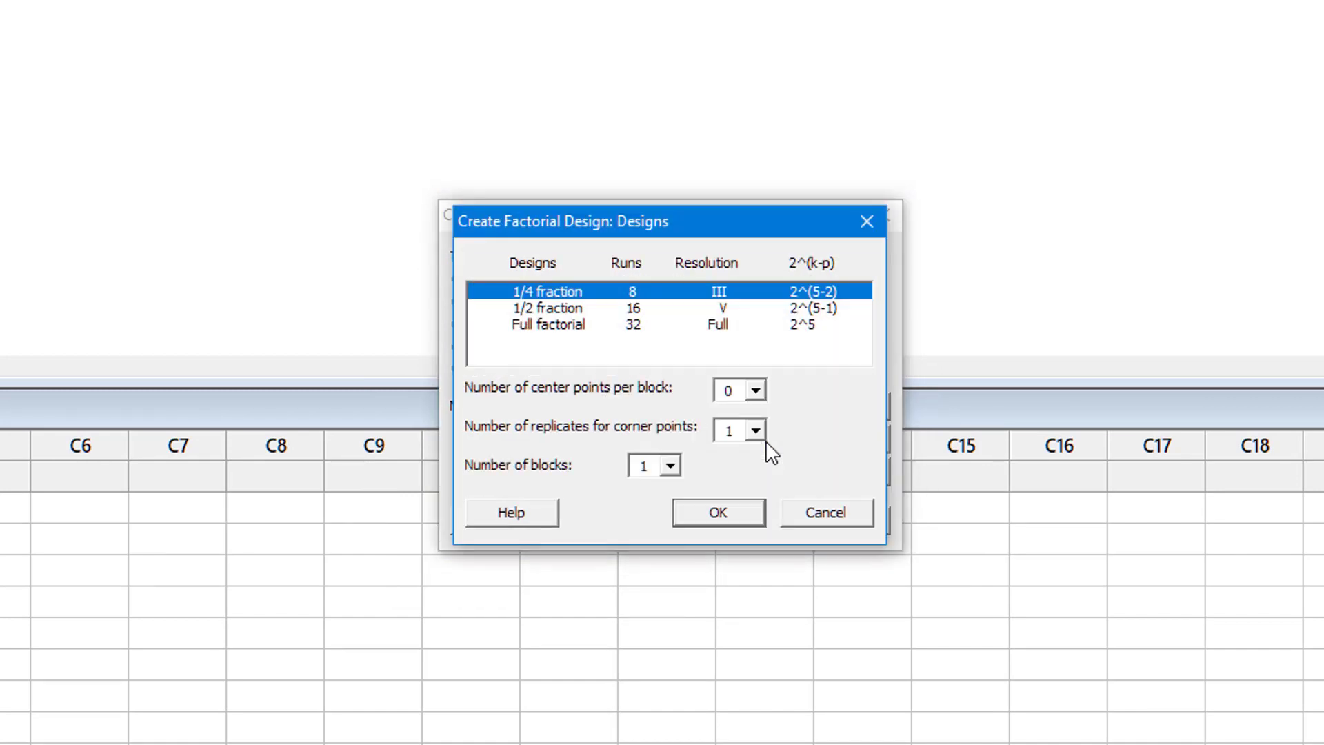
pyautogui.click(597, 325)
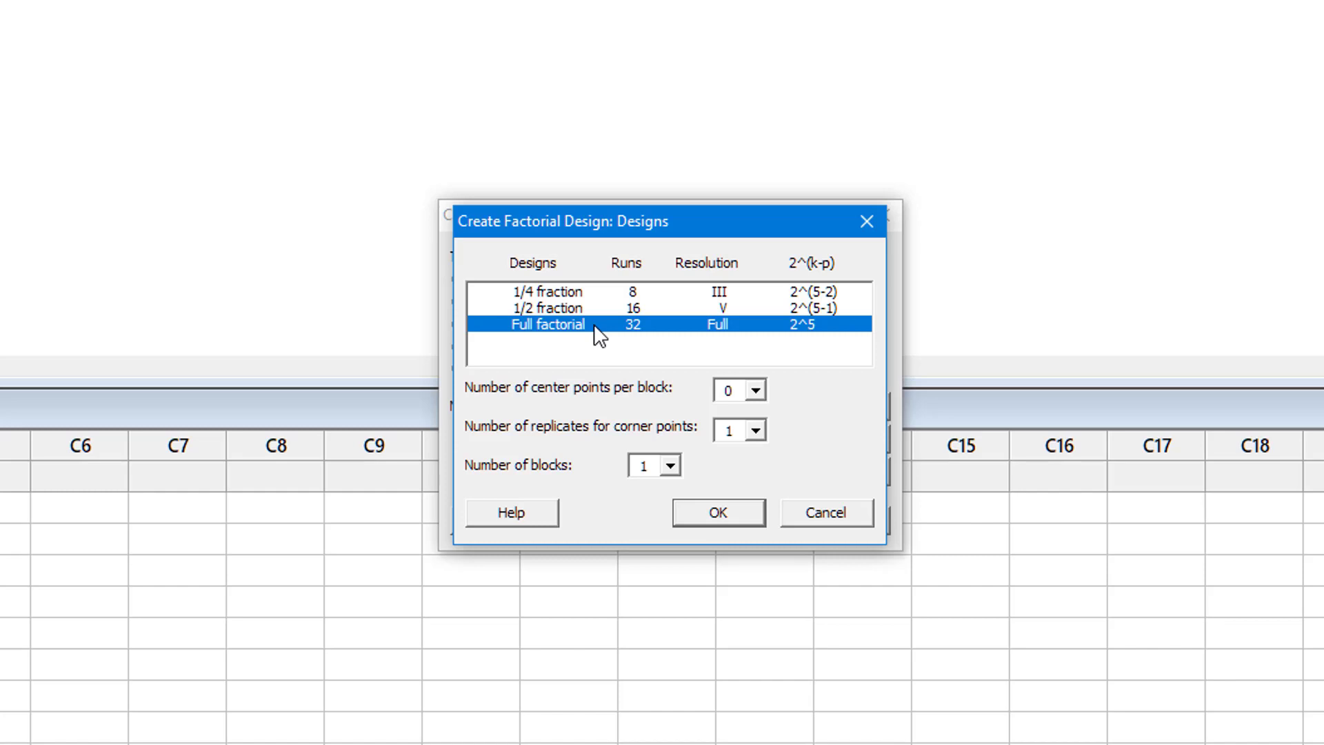
pyautogui.click(605, 310)
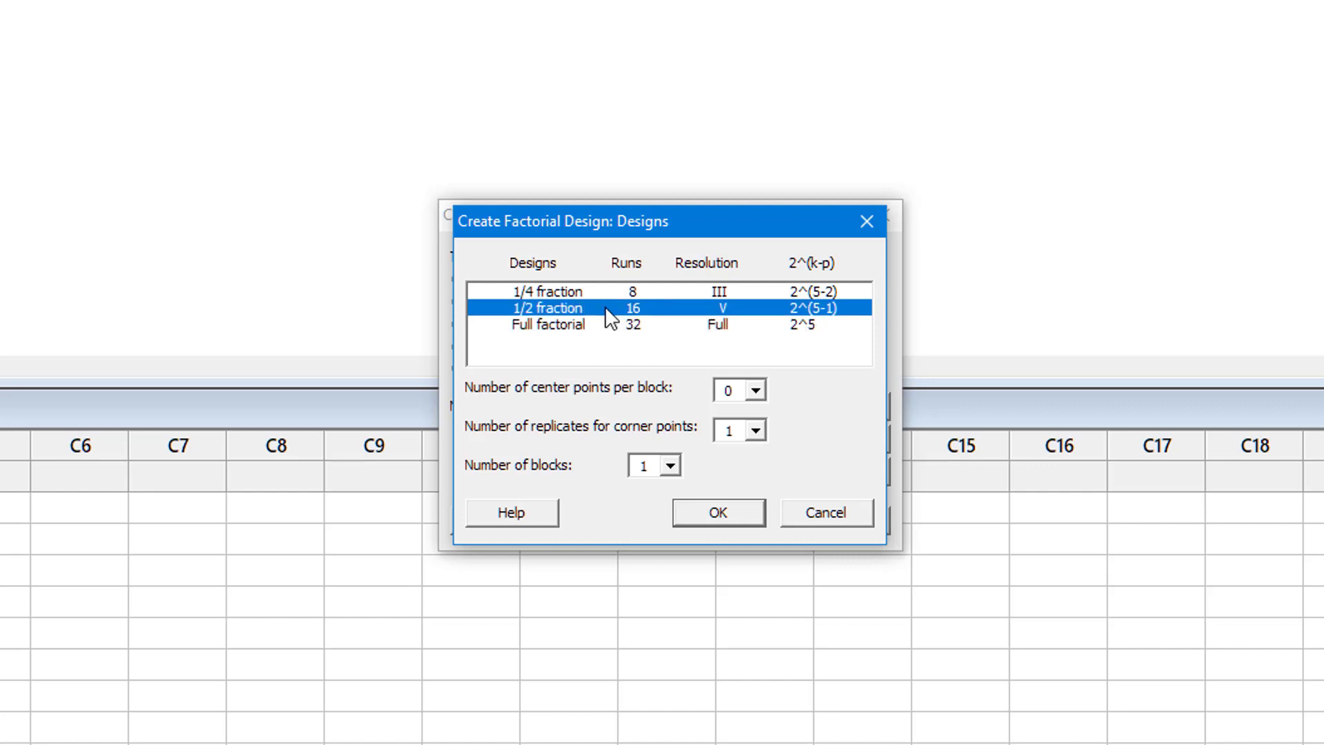
pyautogui.click(612, 292)
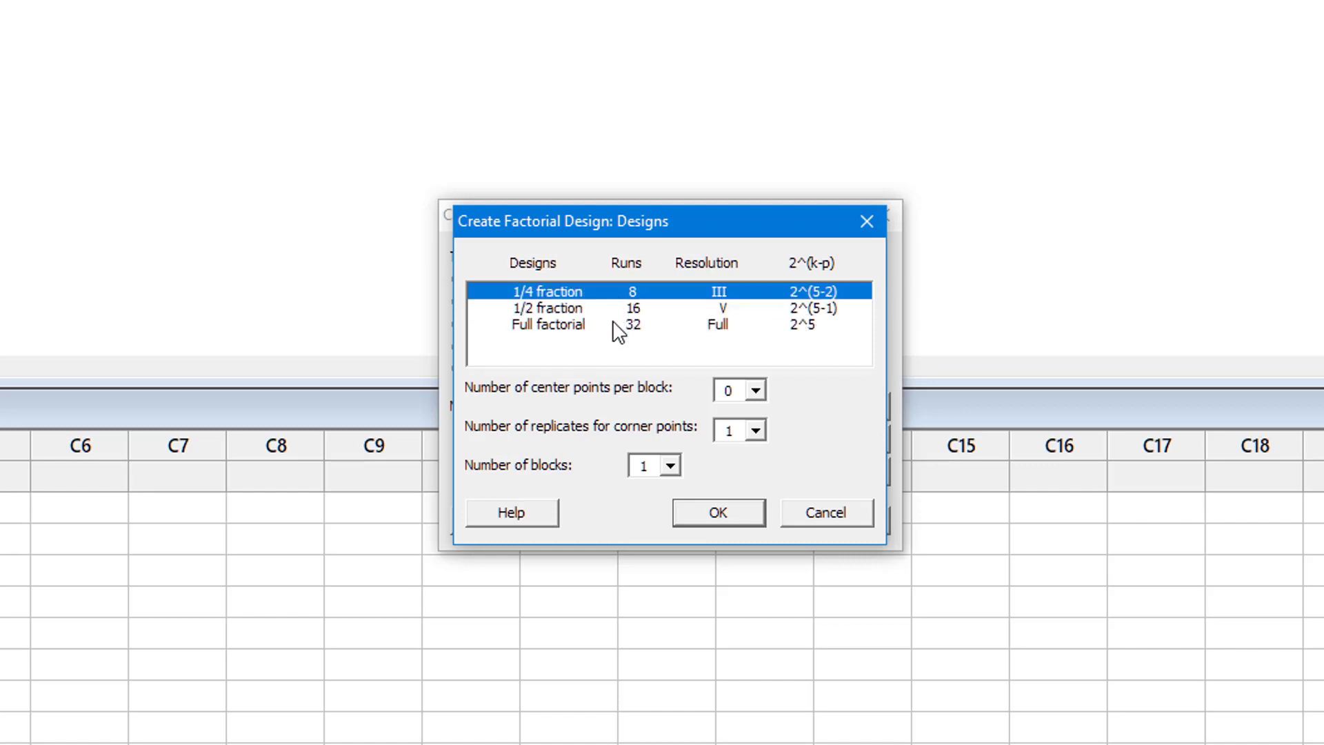
pyautogui.click(614, 326)
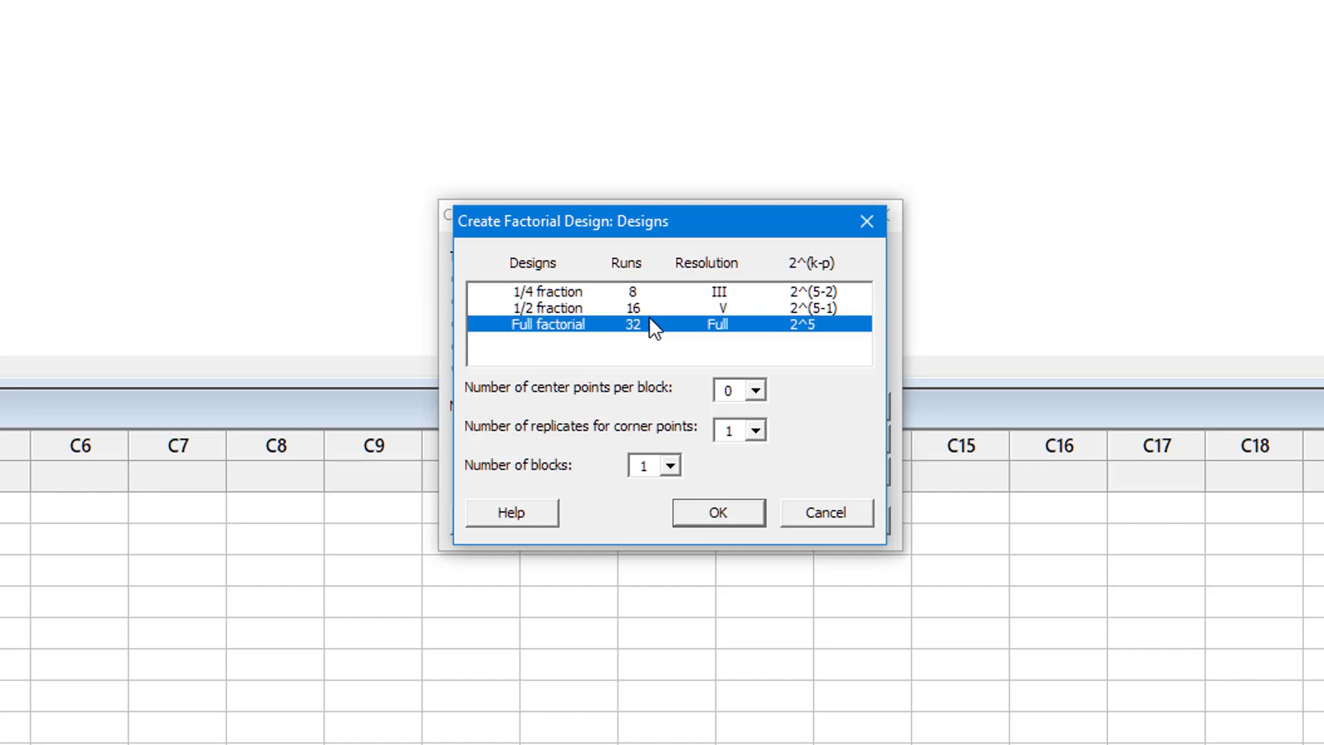
pyautogui.click(723, 292)
pyautogui.click(722, 308)
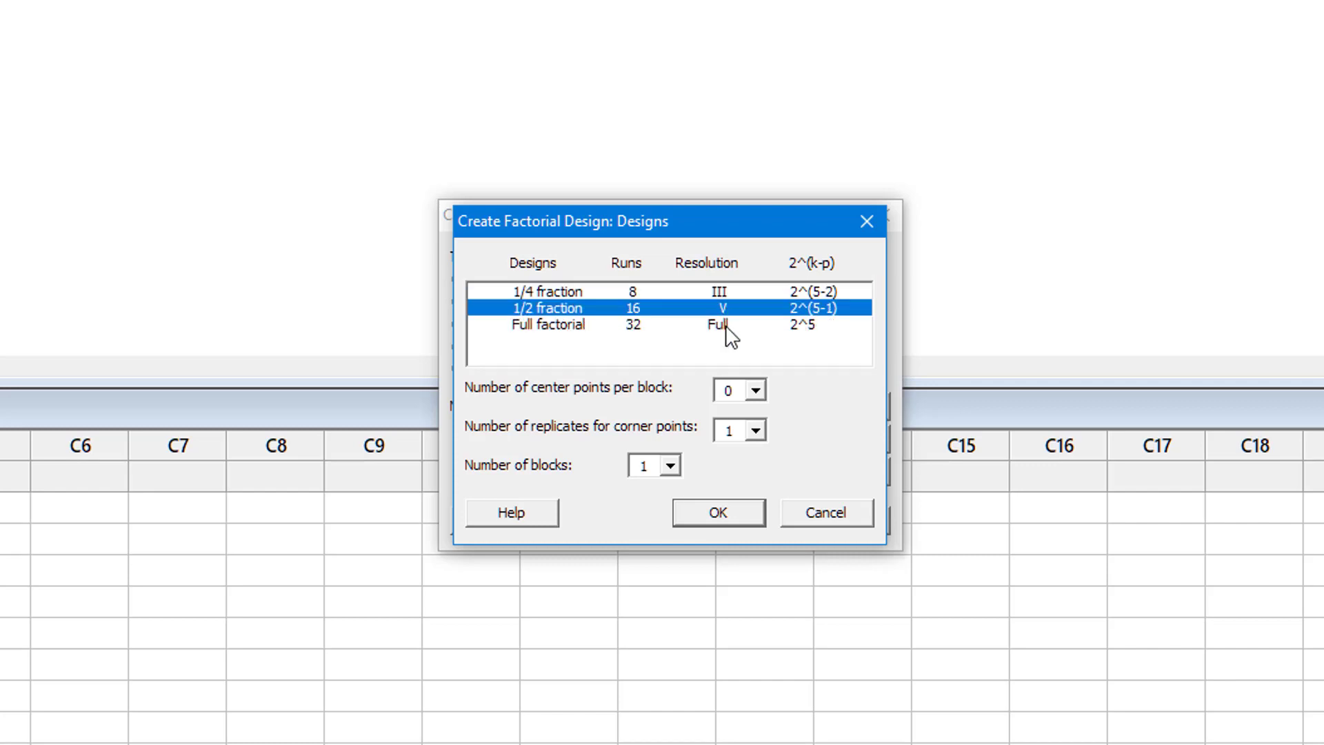
pyautogui.click(722, 324)
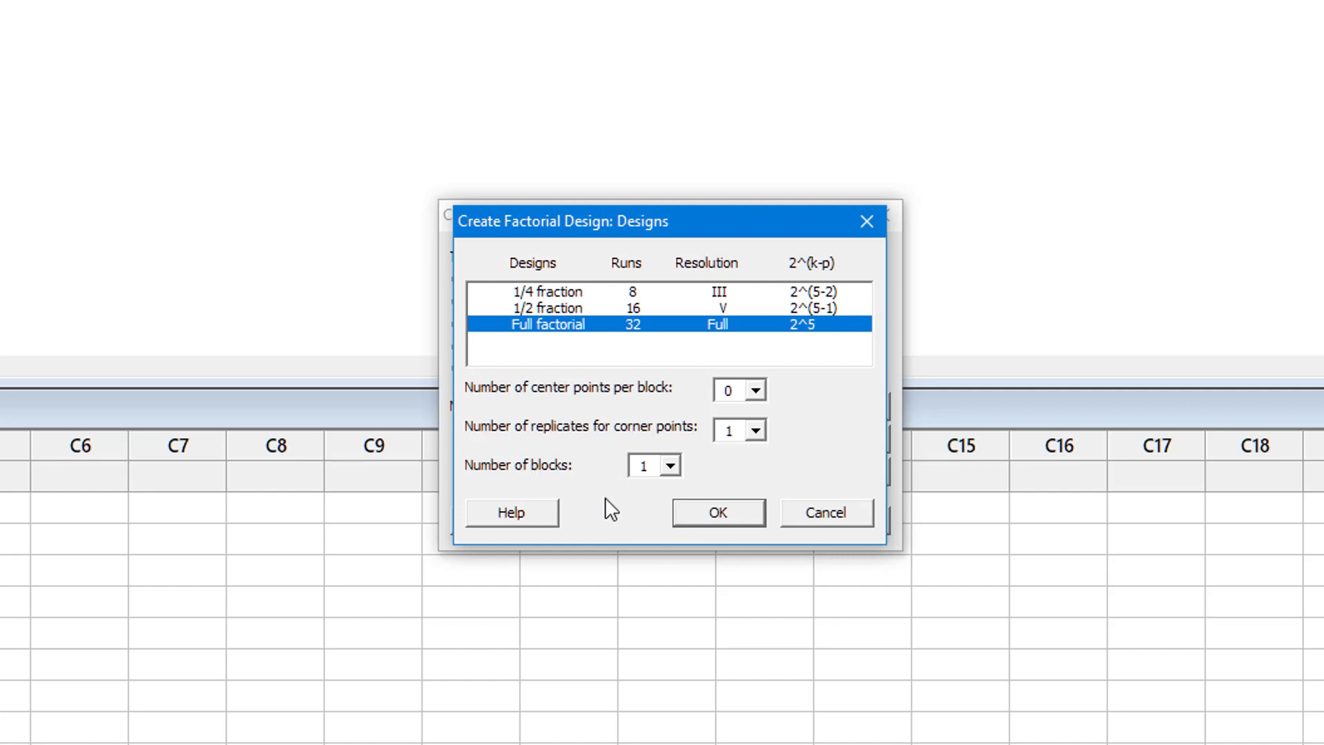
pyautogui.click(708, 524)
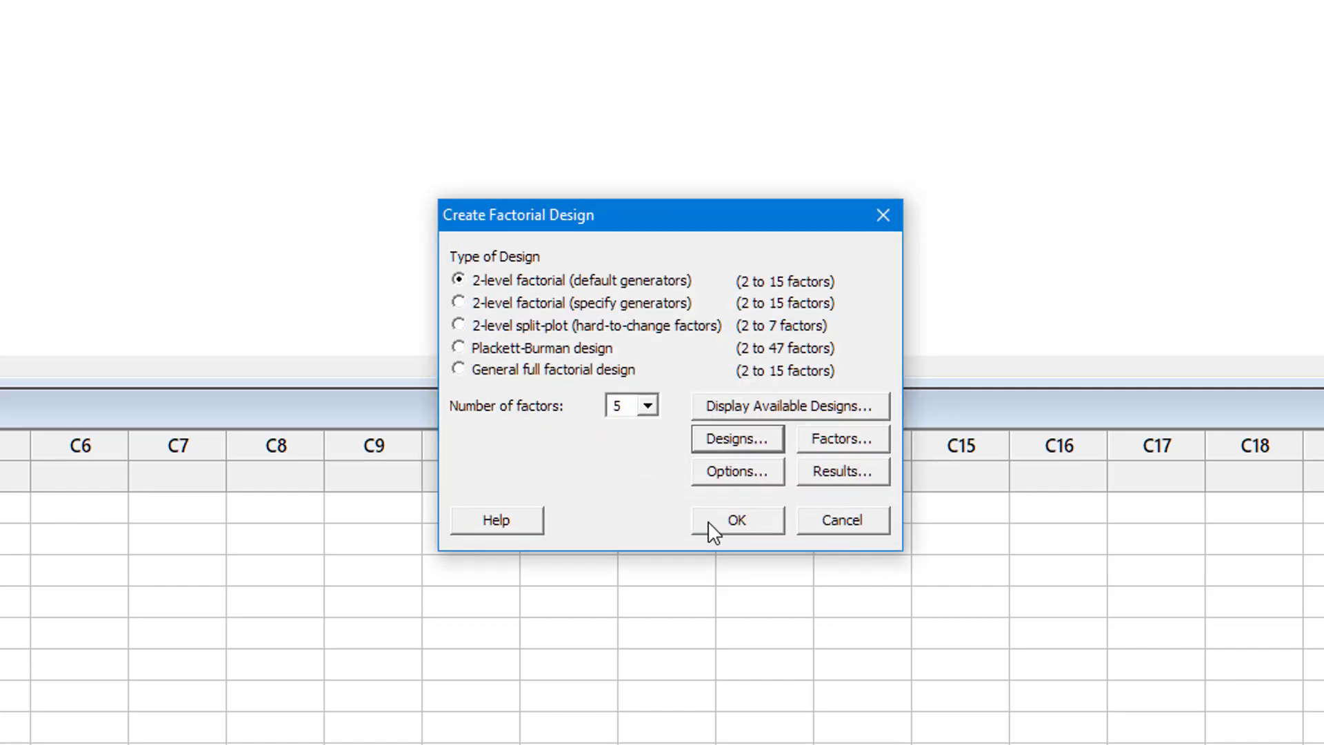
# Turn off randomization of the runs in the design options.
pyautogui.click(750, 469)
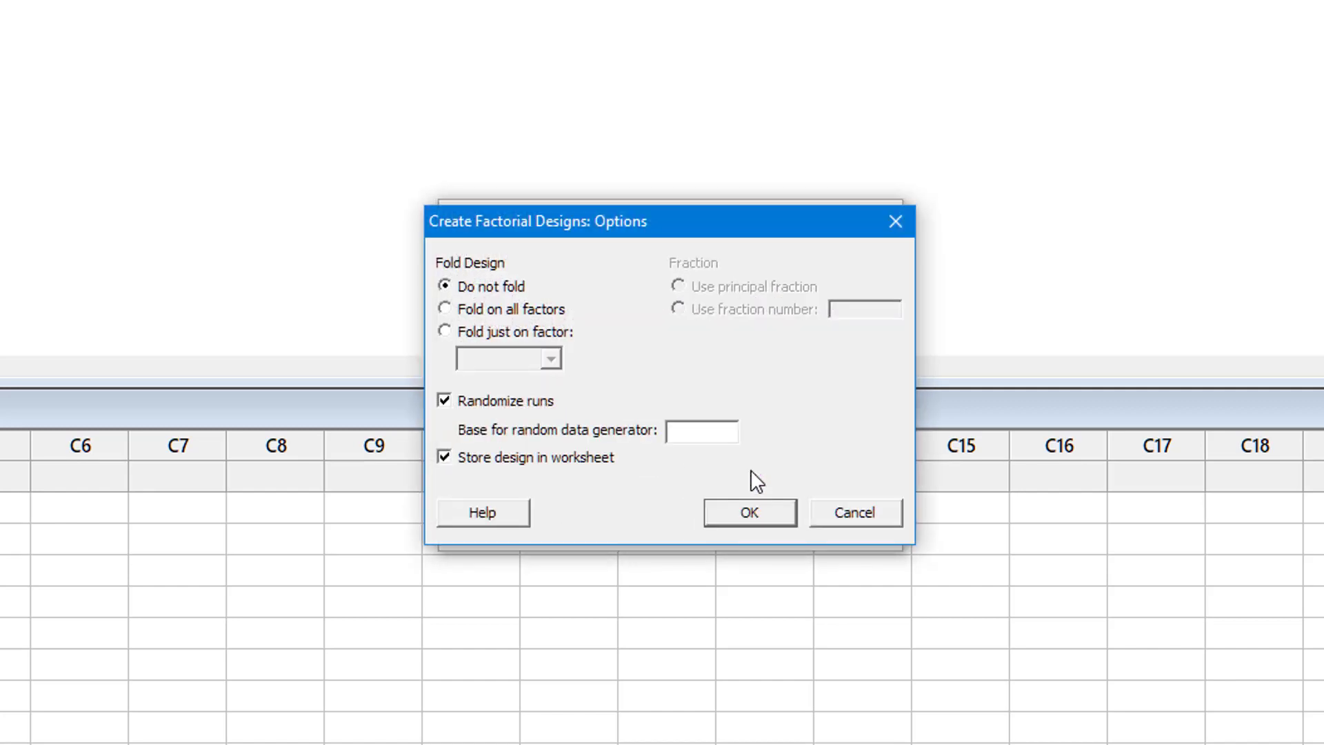
pyautogui.click(501, 413)
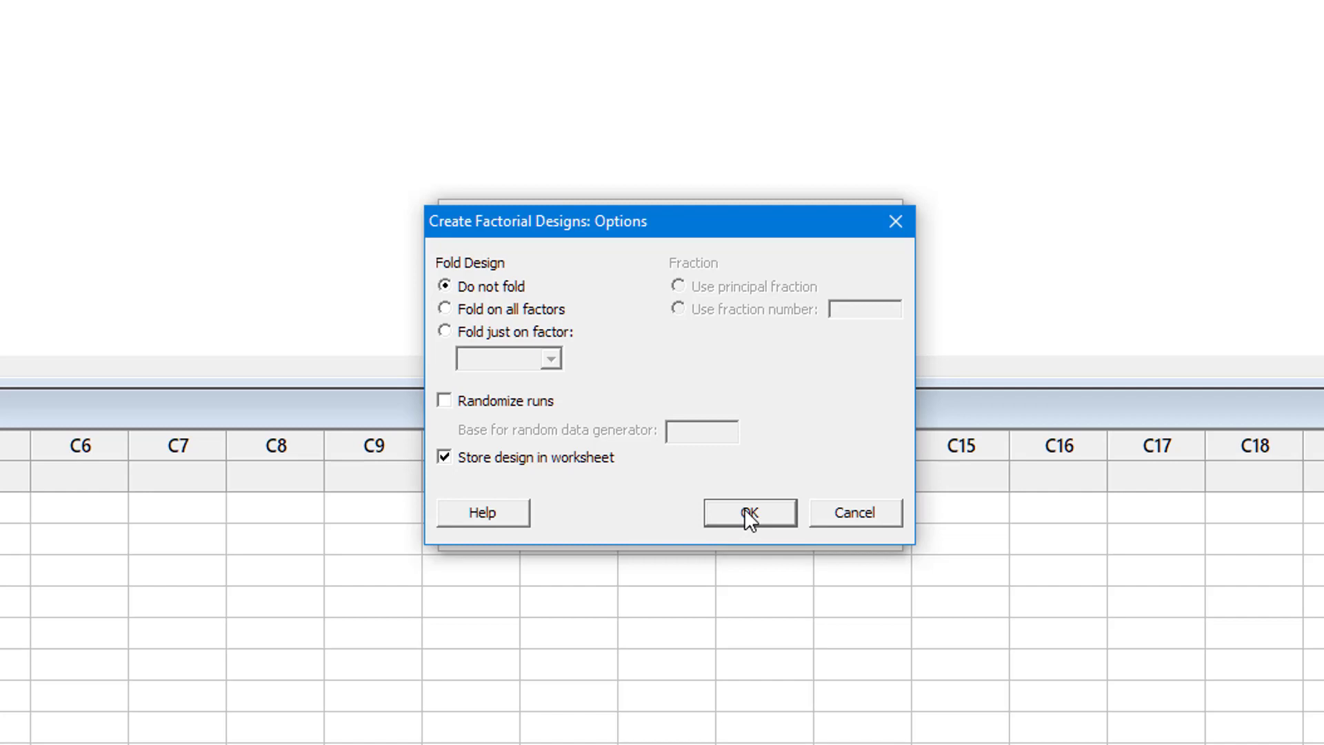
pyautogui.click(538, 401)
pyautogui.click(537, 401)
pyautogui.click(750, 513)
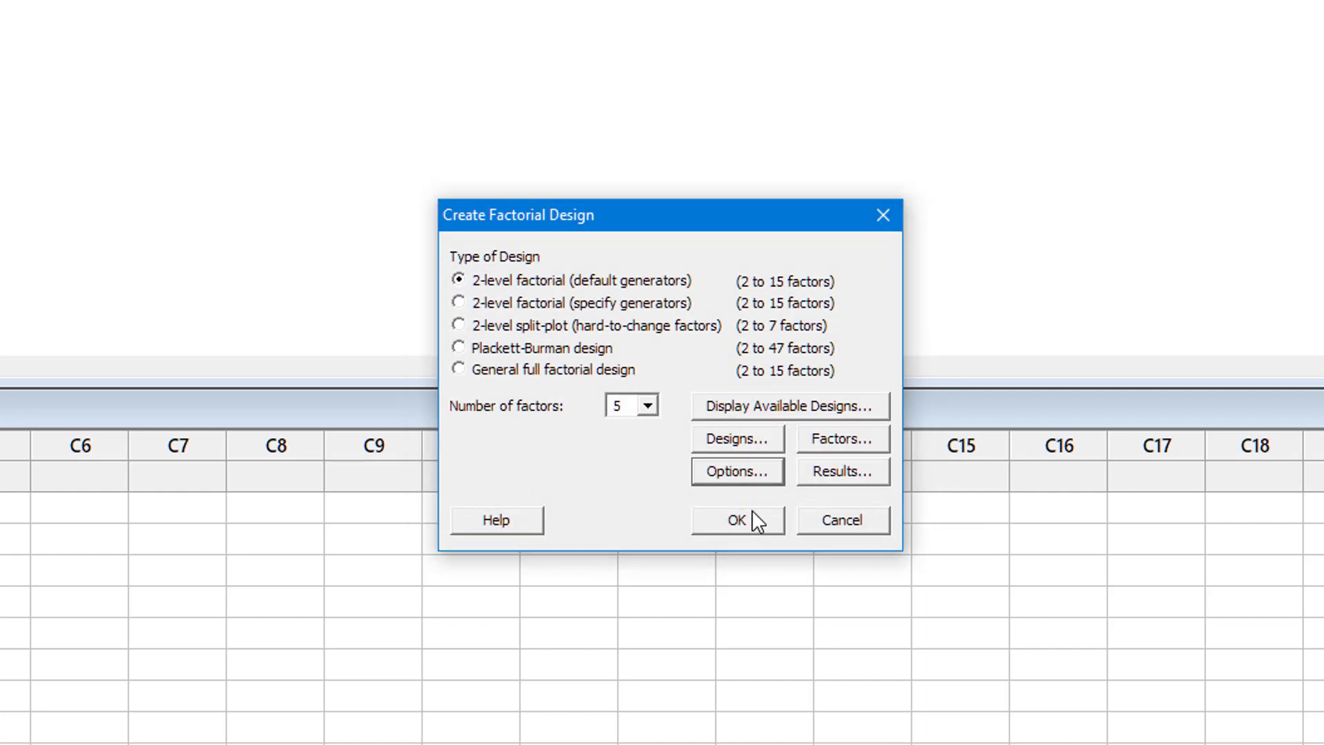
# Define factor A as a text factor named Pneus with low level Macio and high level E. Macio.
pyautogui.click(852, 436)
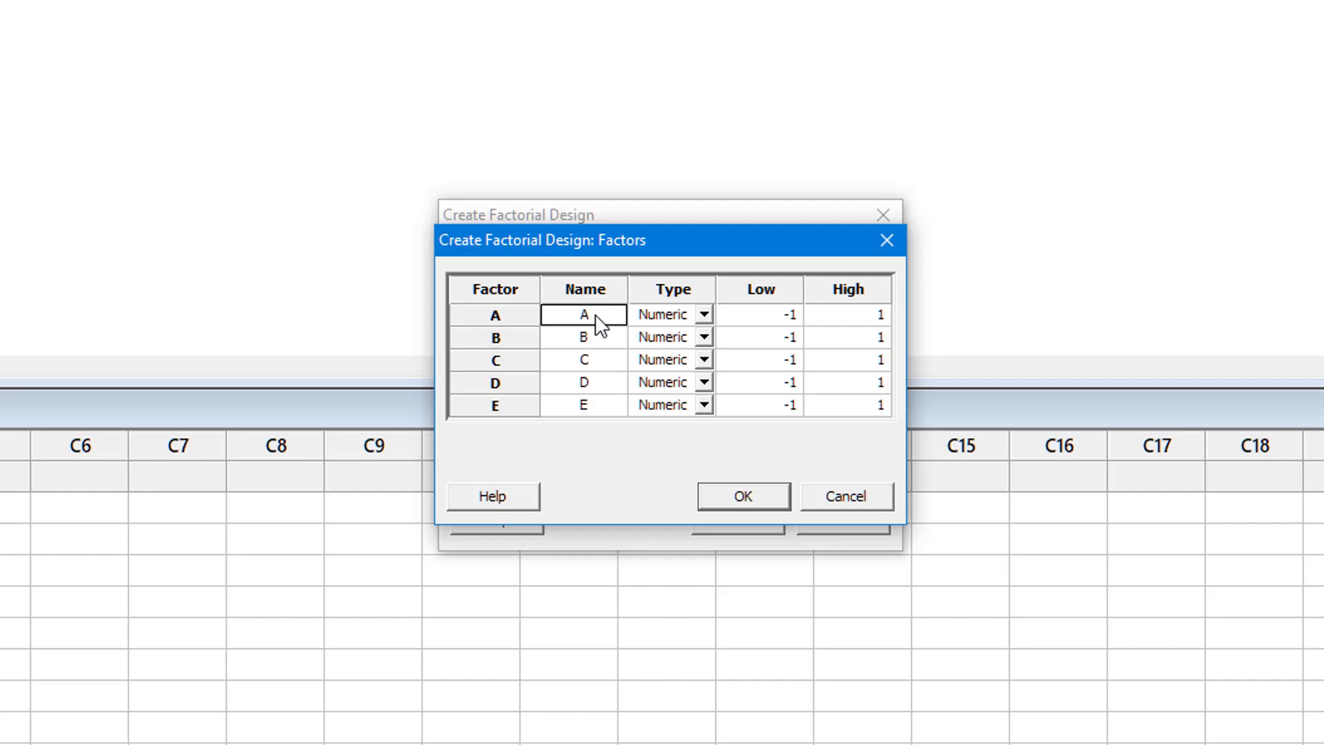
pyautogui.write('Pneus')
pyautogui.click(703, 315)
pyautogui.click(702, 315)
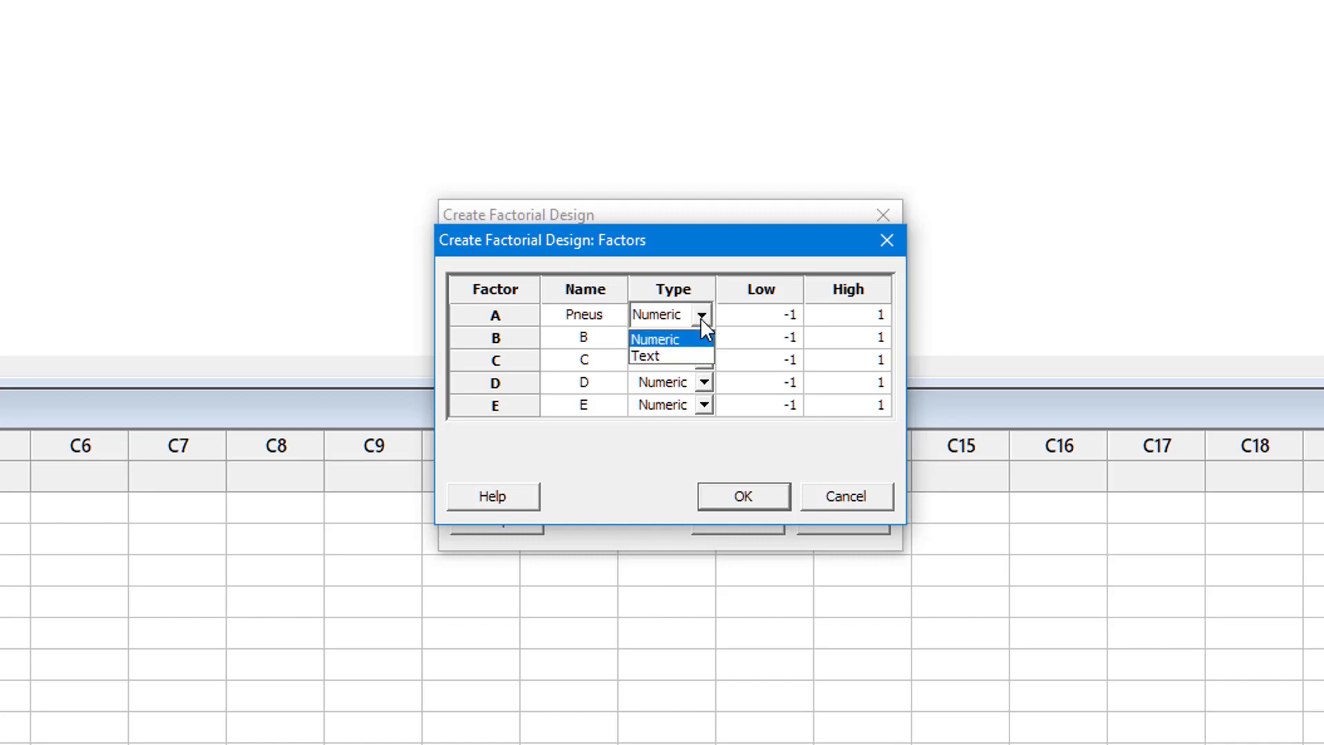
pyautogui.click(690, 356)
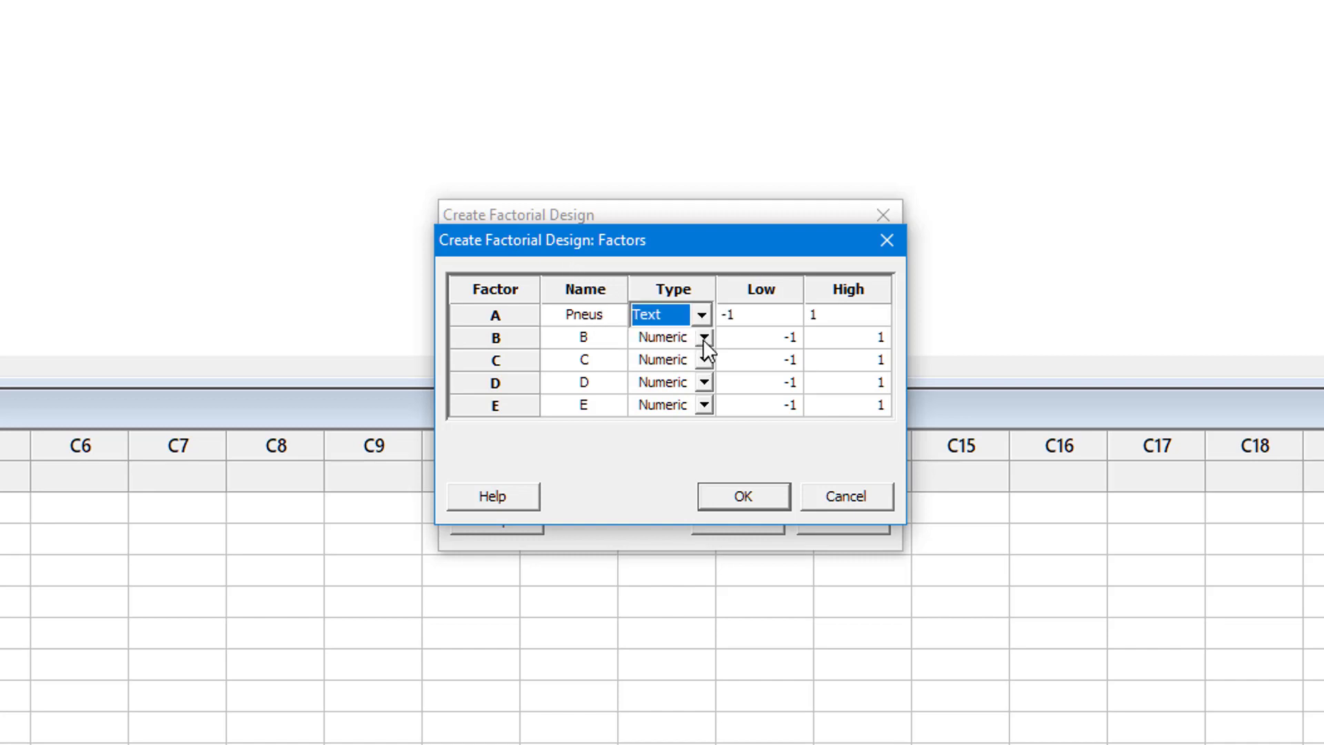
pyautogui.click(734, 323)
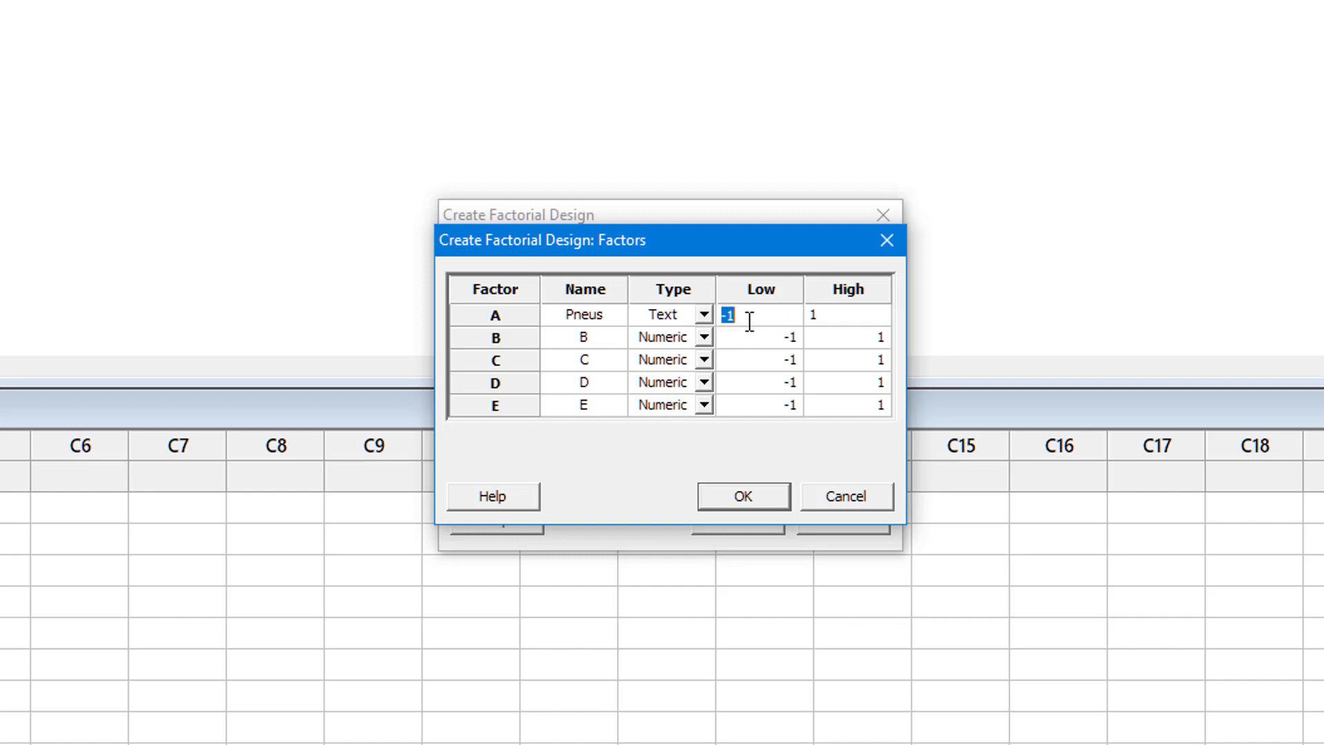
pyautogui.write('Macio')
pyautogui.click(852, 317)
pyautogui.write('E. Macio')
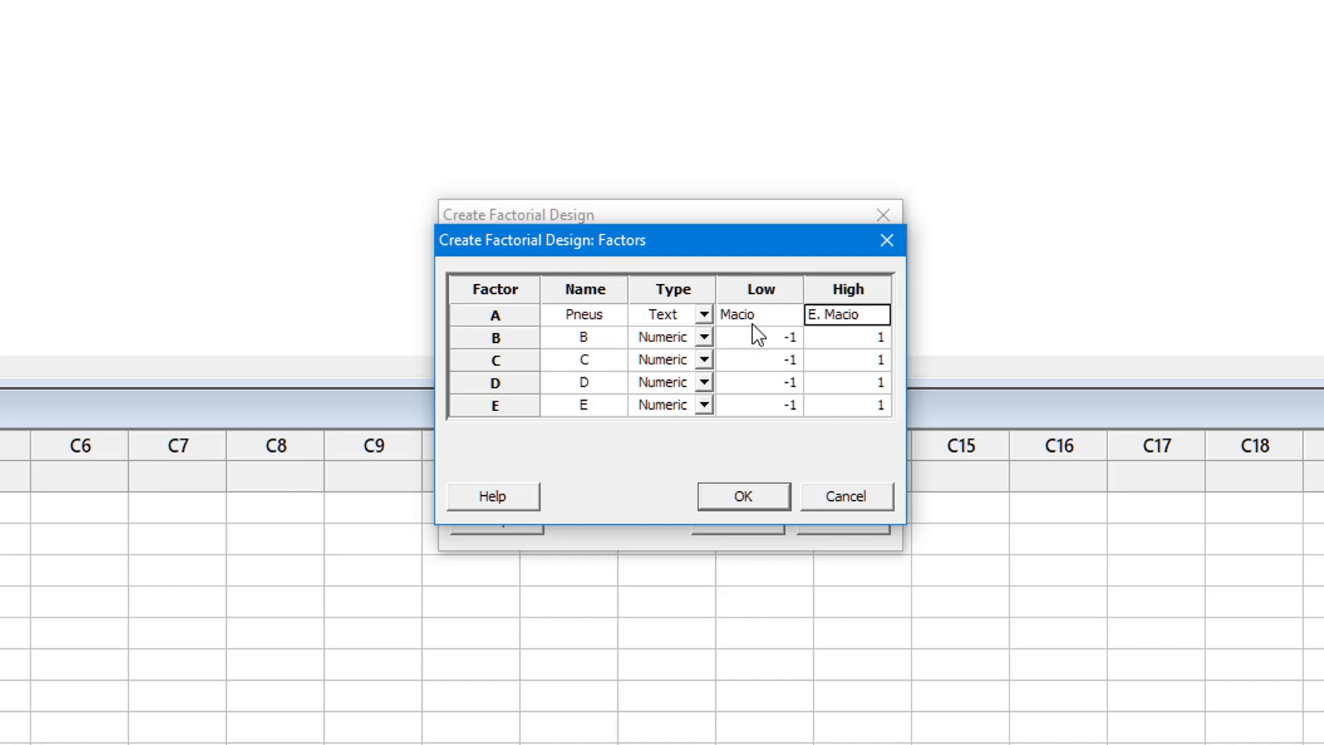
# Enter 200 as the low level and 250 as the high level of numeric factor B.
pyautogui.click(703, 319)
pyautogui.click(703, 317)
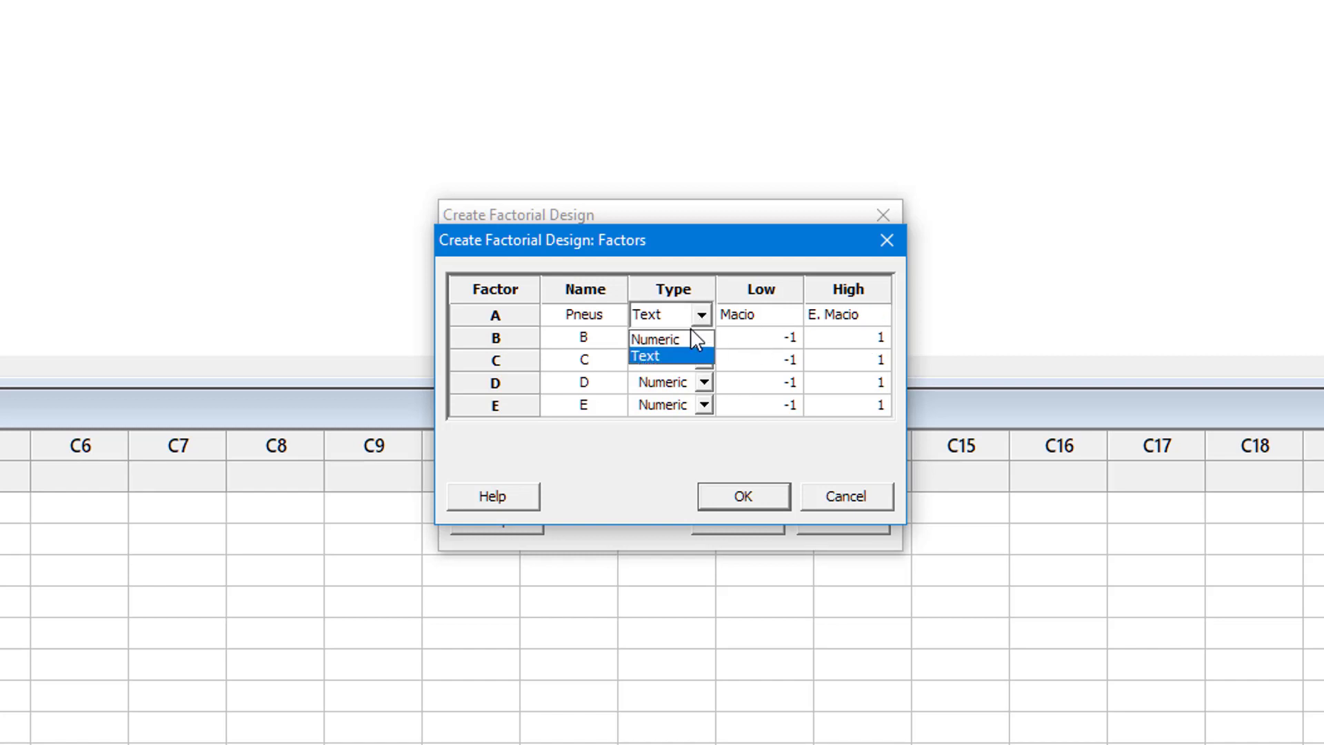
pyautogui.click(586, 352)
pyautogui.click(736, 341)
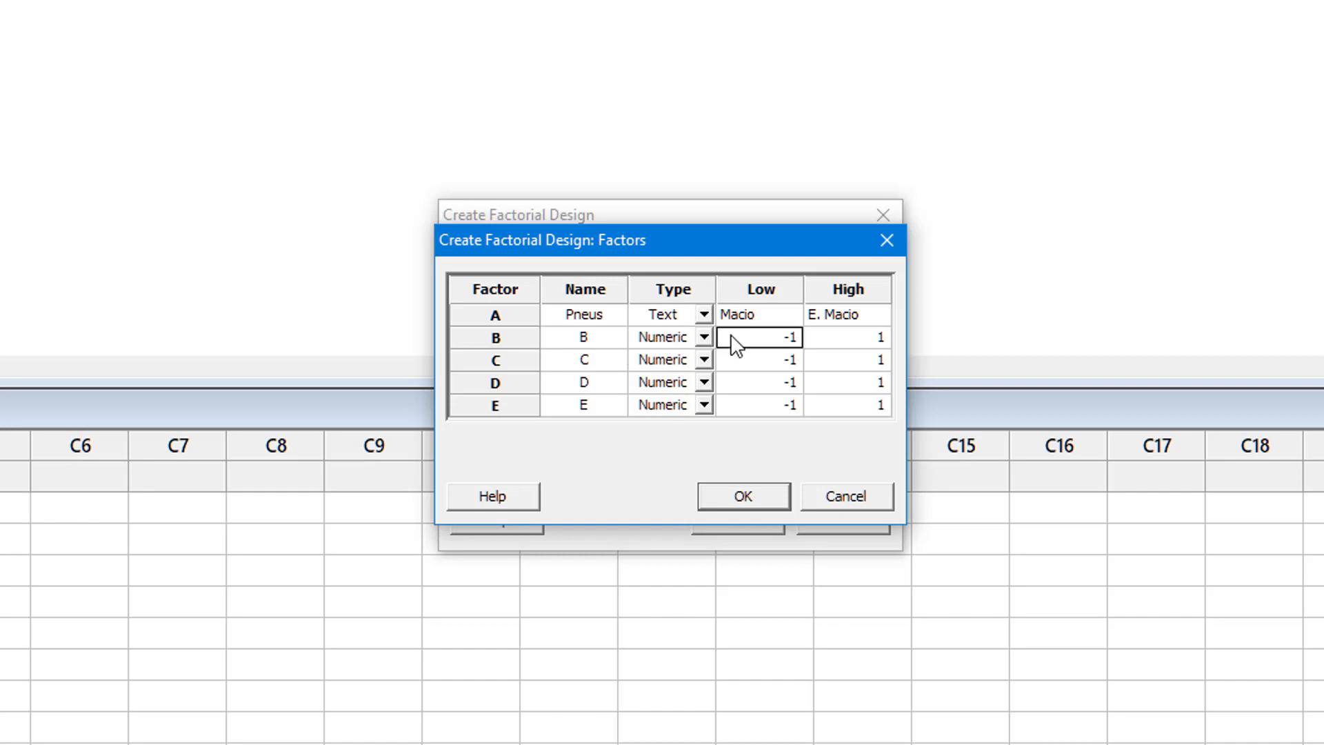
pyautogui.click(733, 336)
pyautogui.write('200')
pyautogui.press('Tab')
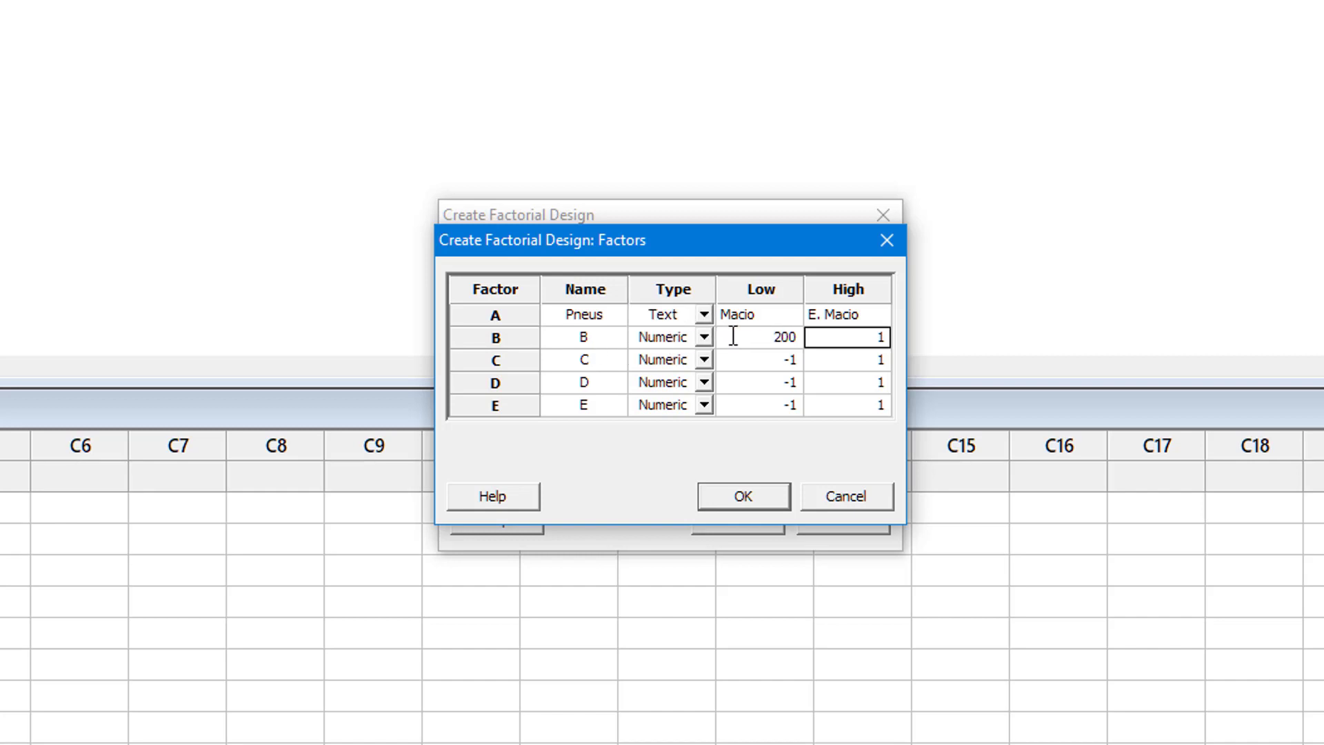
pyautogui.write('250')
pyautogui.press('Tab')
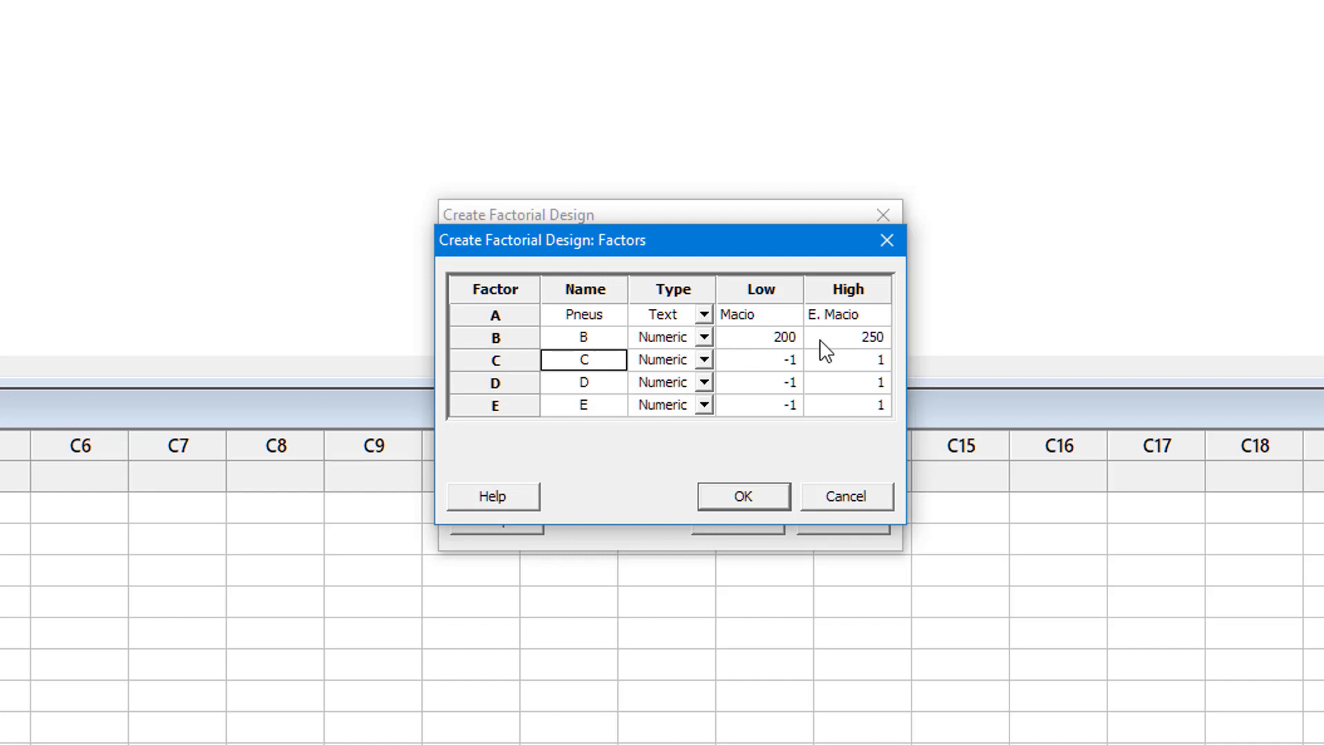
# Define factor B as a text factor named Asa T. with low level Baixa and high level Alta.
pyautogui.click(703, 337)
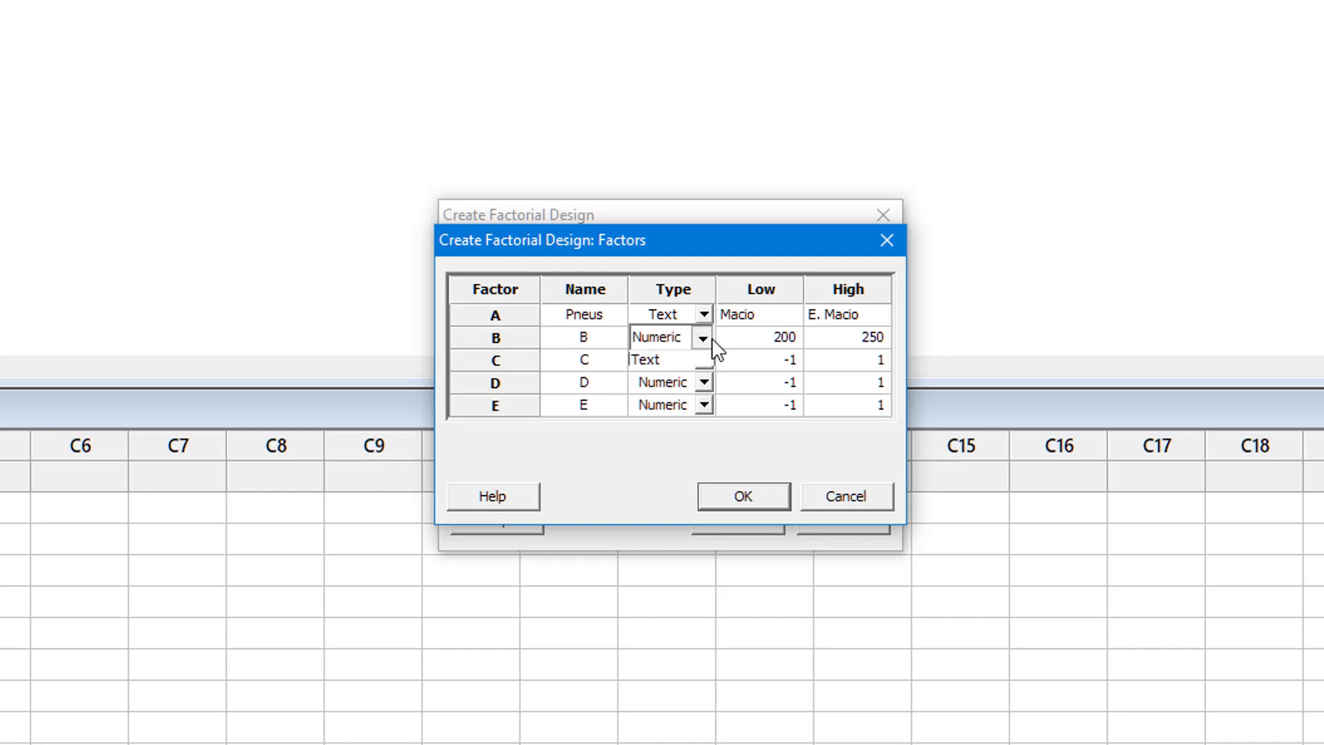
pyautogui.click(686, 381)
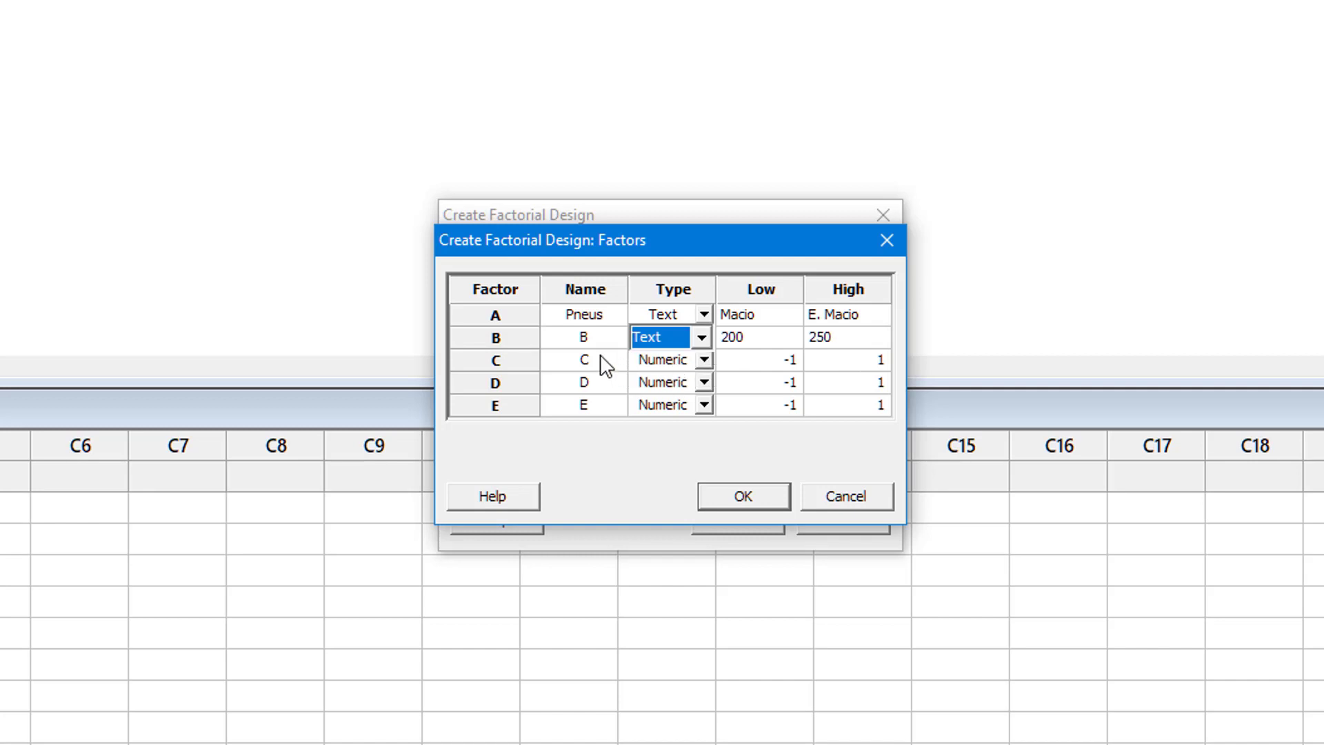
pyautogui.click(763, 336)
pyautogui.click(619, 338)
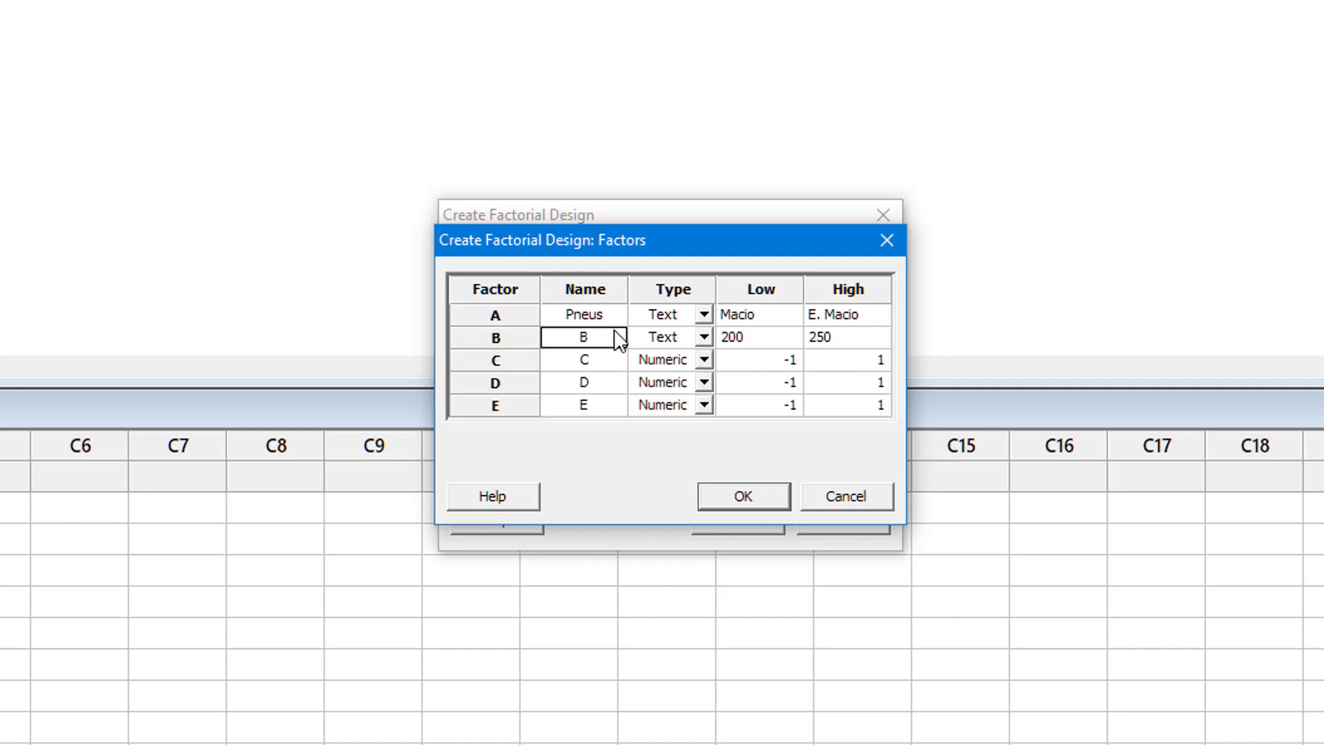
pyautogui.write('Asa T.')
pyautogui.click(752, 337)
pyautogui.moveTo(752, 338); pyautogui.dragTo(657, 332)
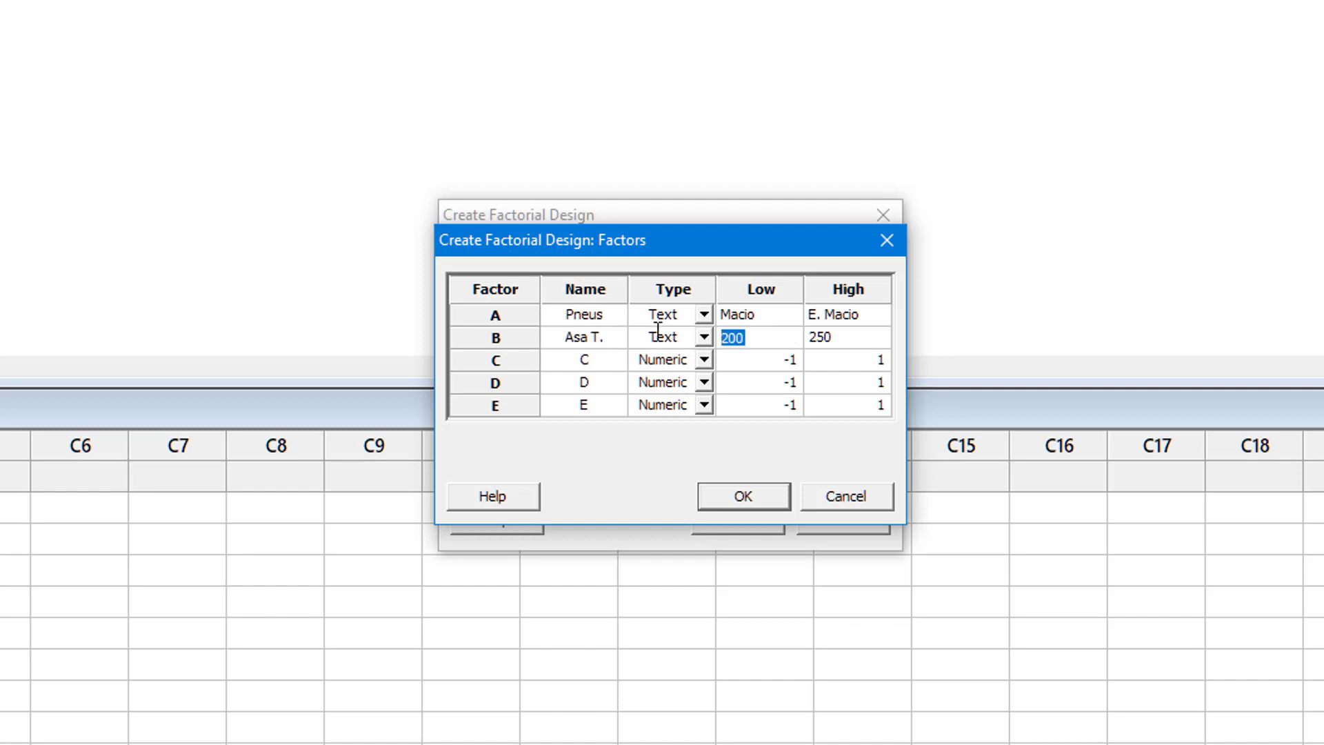
pyautogui.write('Baixa')
pyautogui.press('Tab')
pyautogui.write('Alta')
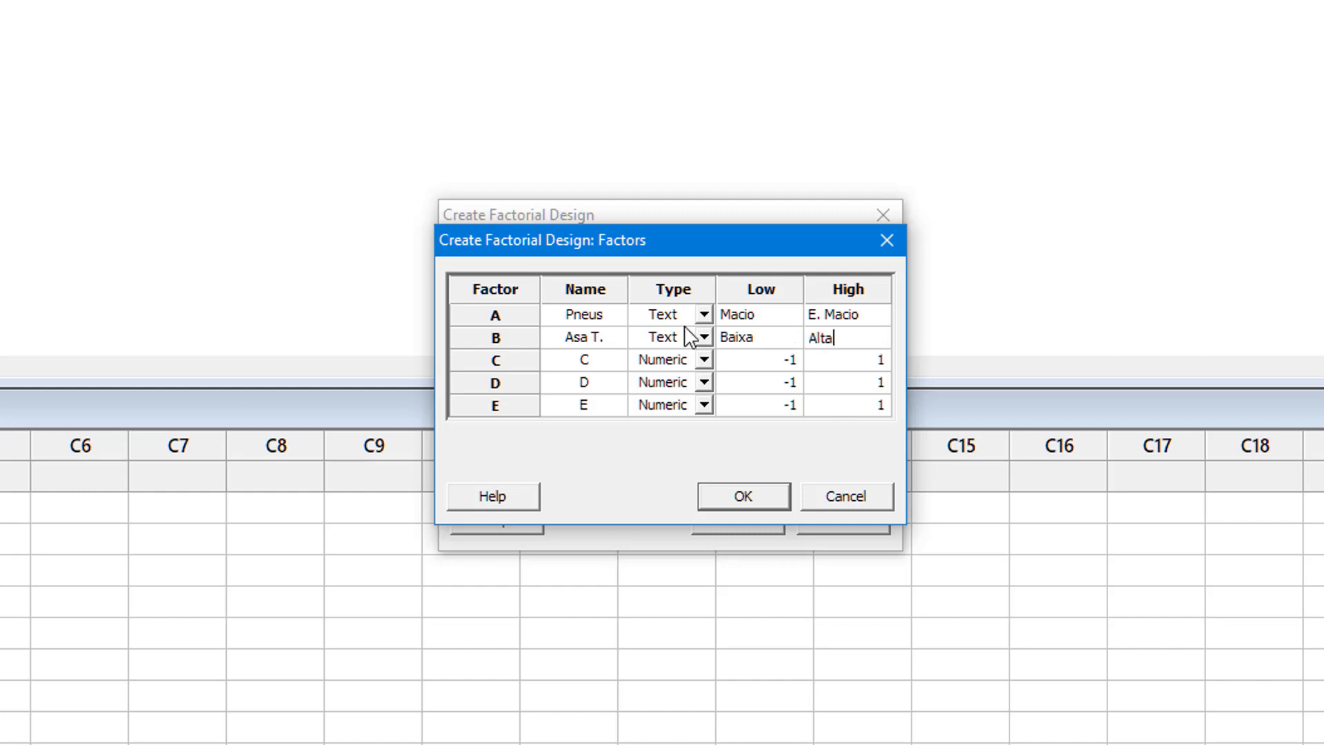
# Define factor C as a text factor named Freios with low level Frente and high level Tras.
pyautogui.press('Tab')
pyautogui.click(771, 340)
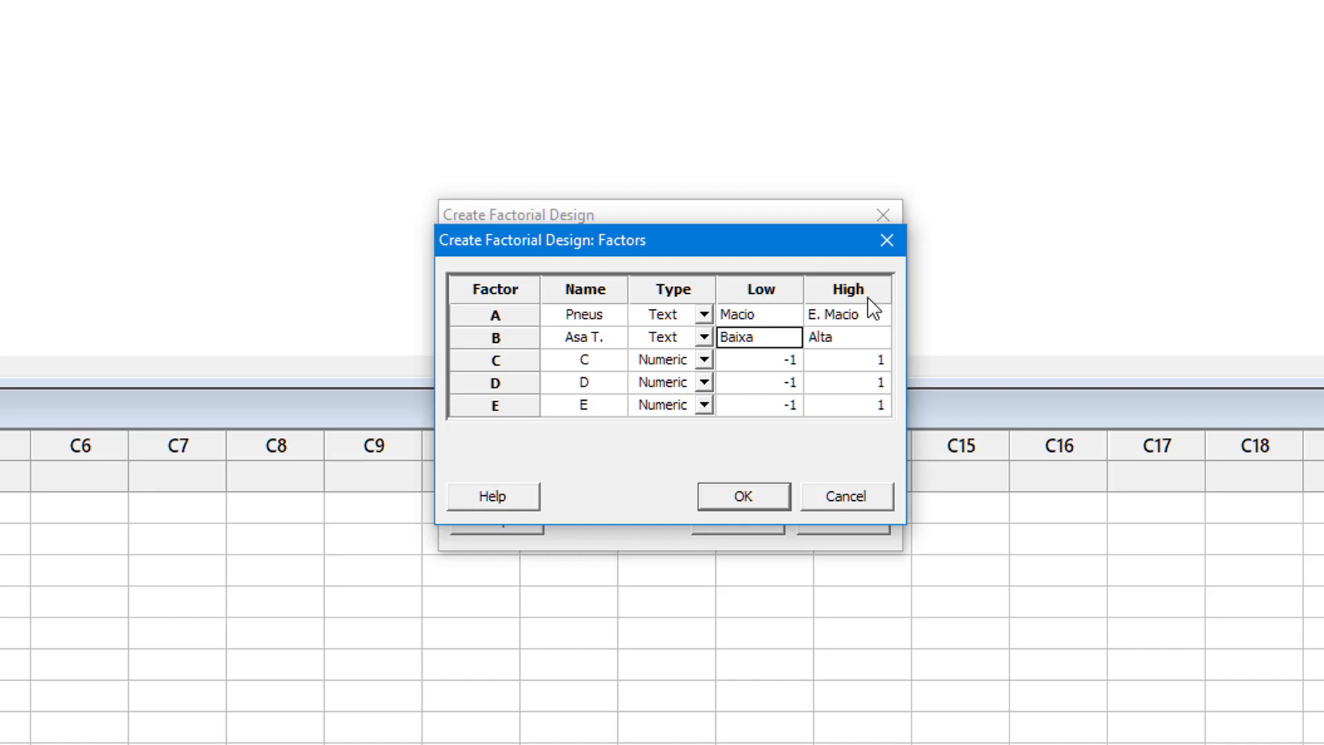
pyautogui.click(849, 338)
pyautogui.click(593, 364)
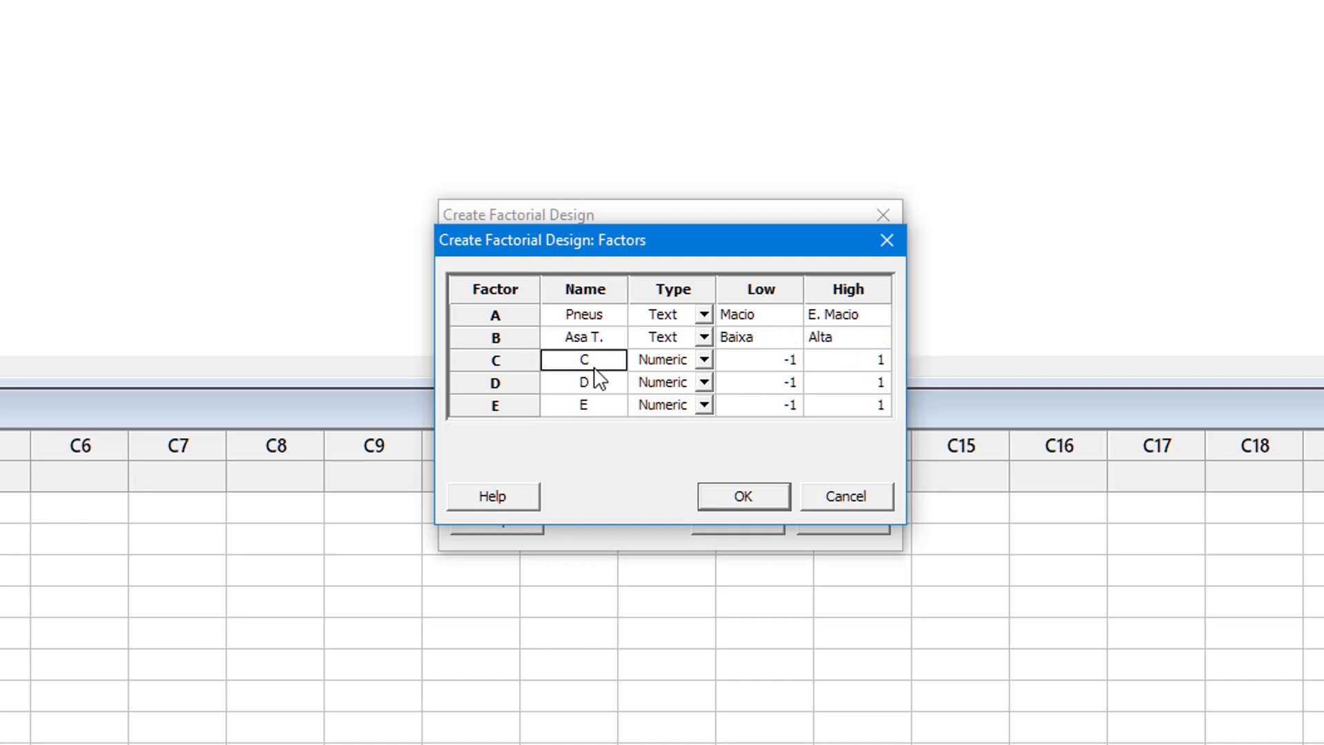
pyautogui.click(587, 362)
pyautogui.write('Freios')
pyautogui.press('Tab')
pyautogui.press('Down')
pyautogui.press('Tab')
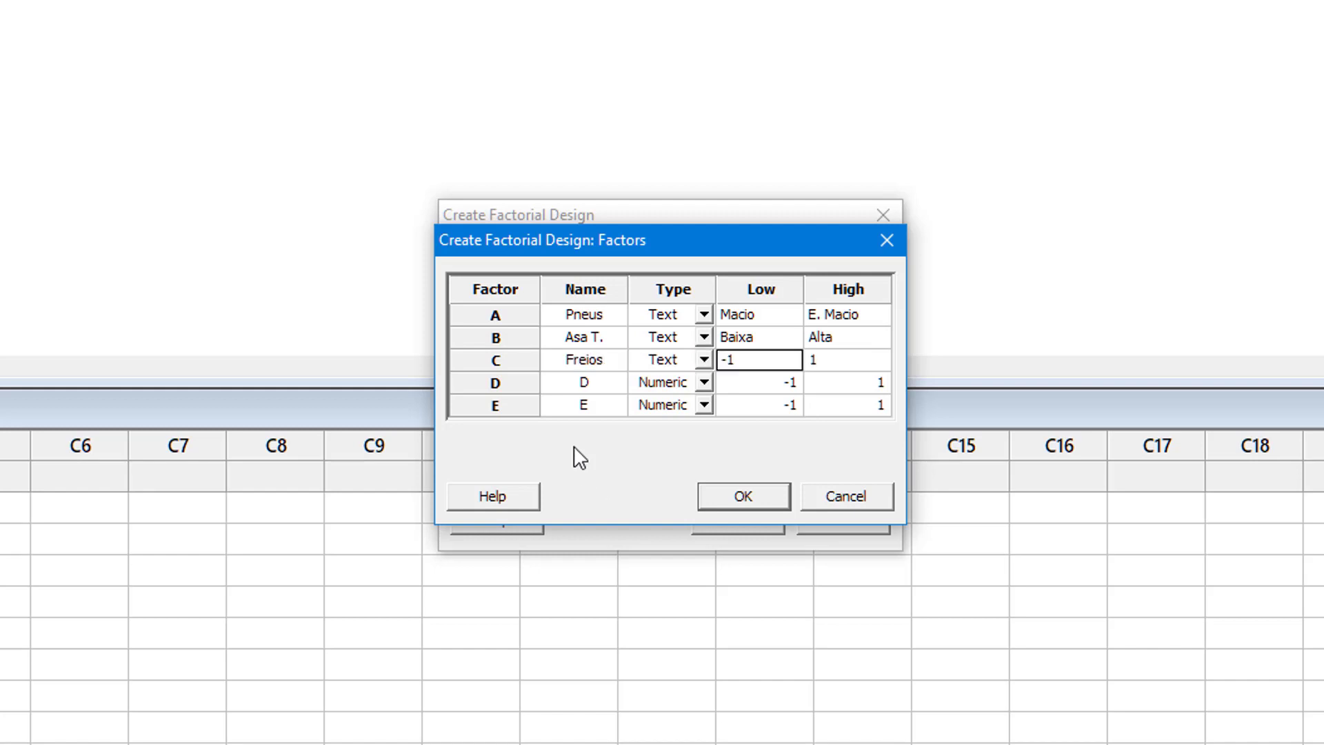
pyautogui.write('Frente')
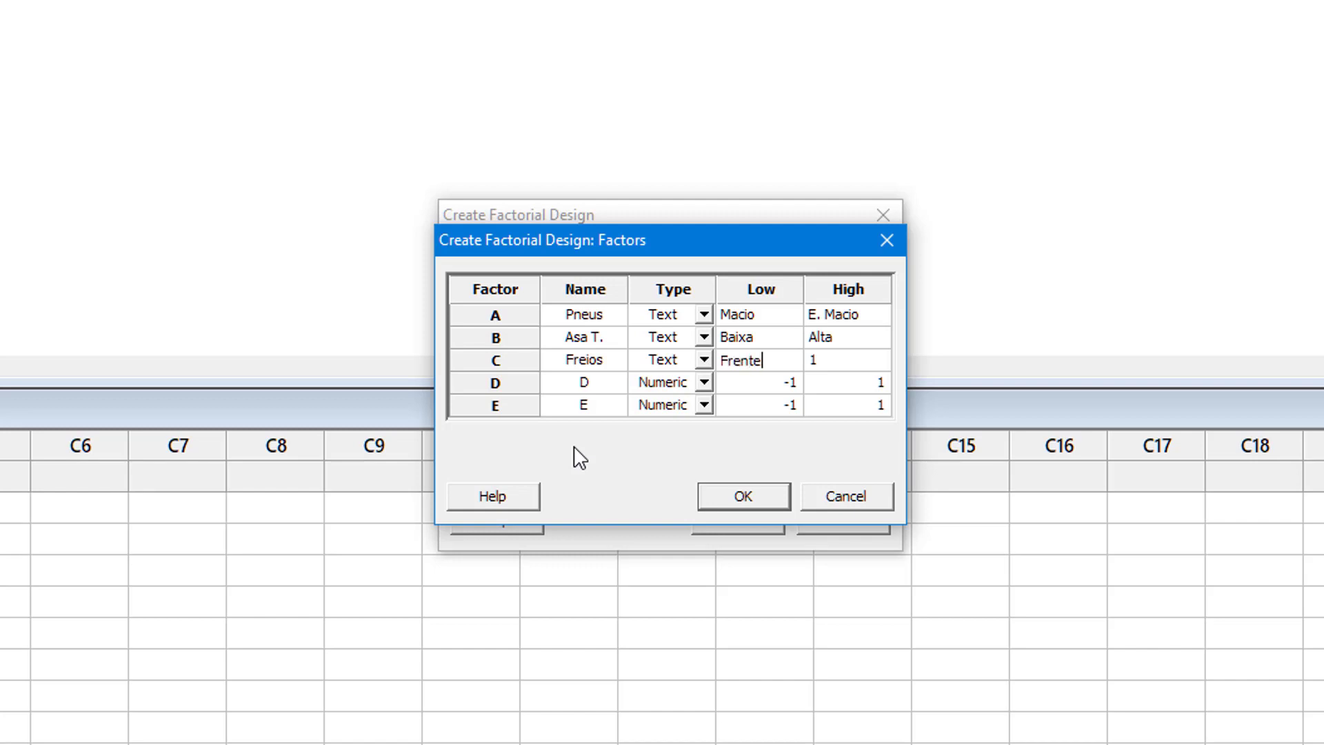
pyautogui.press('Tab')
pyautogui.write('Tras')
pyautogui.press('Tab')
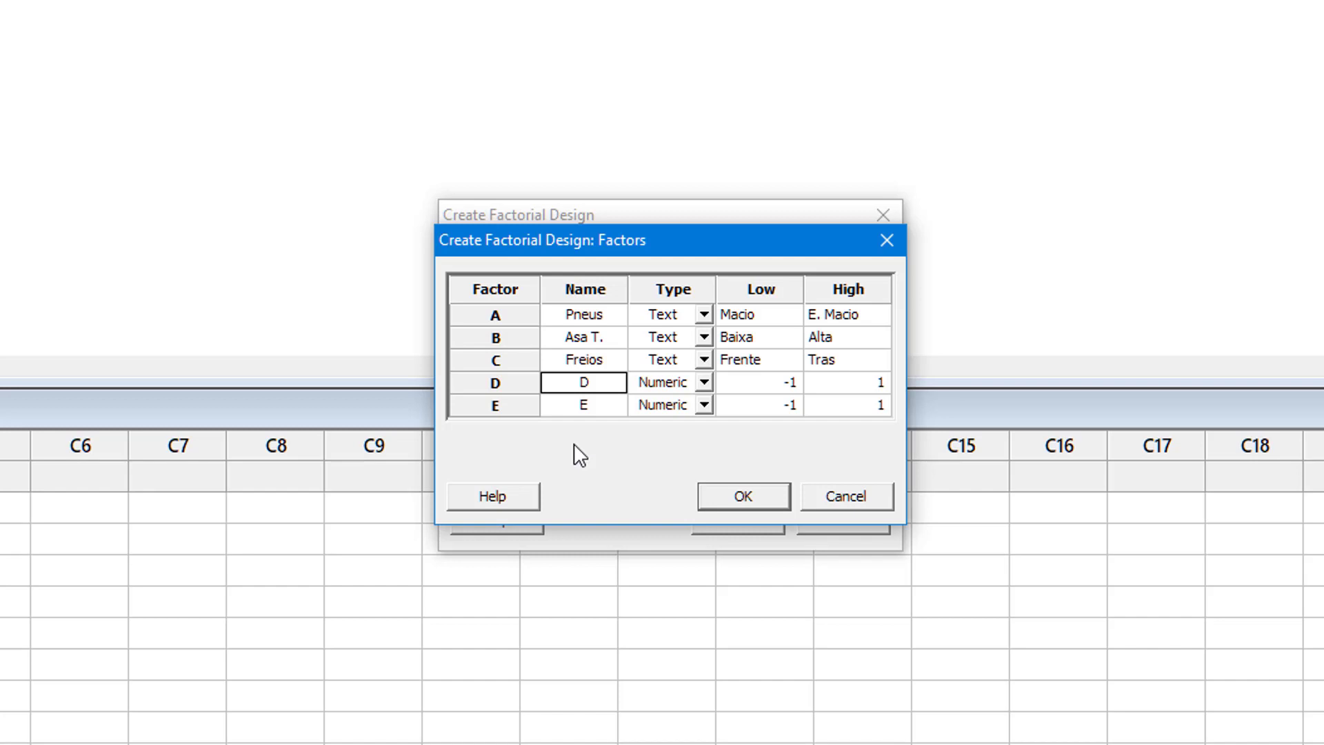
# Define factor D as a text factor named Altura with low level Baixo and high level Alto.
pyautogui.click(607, 384)
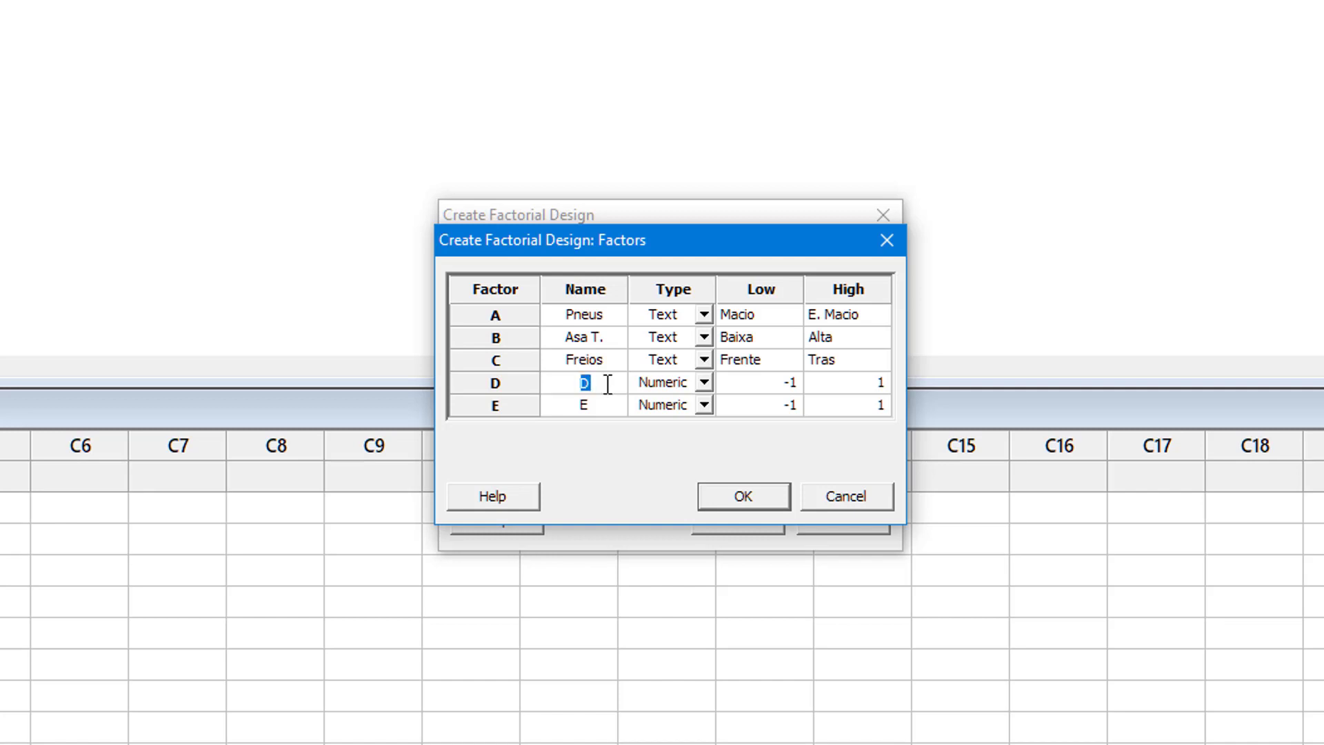
pyautogui.write('Altura')
pyautogui.press('Tab')
pyautogui.press('Down')
pyautogui.press('Tab')
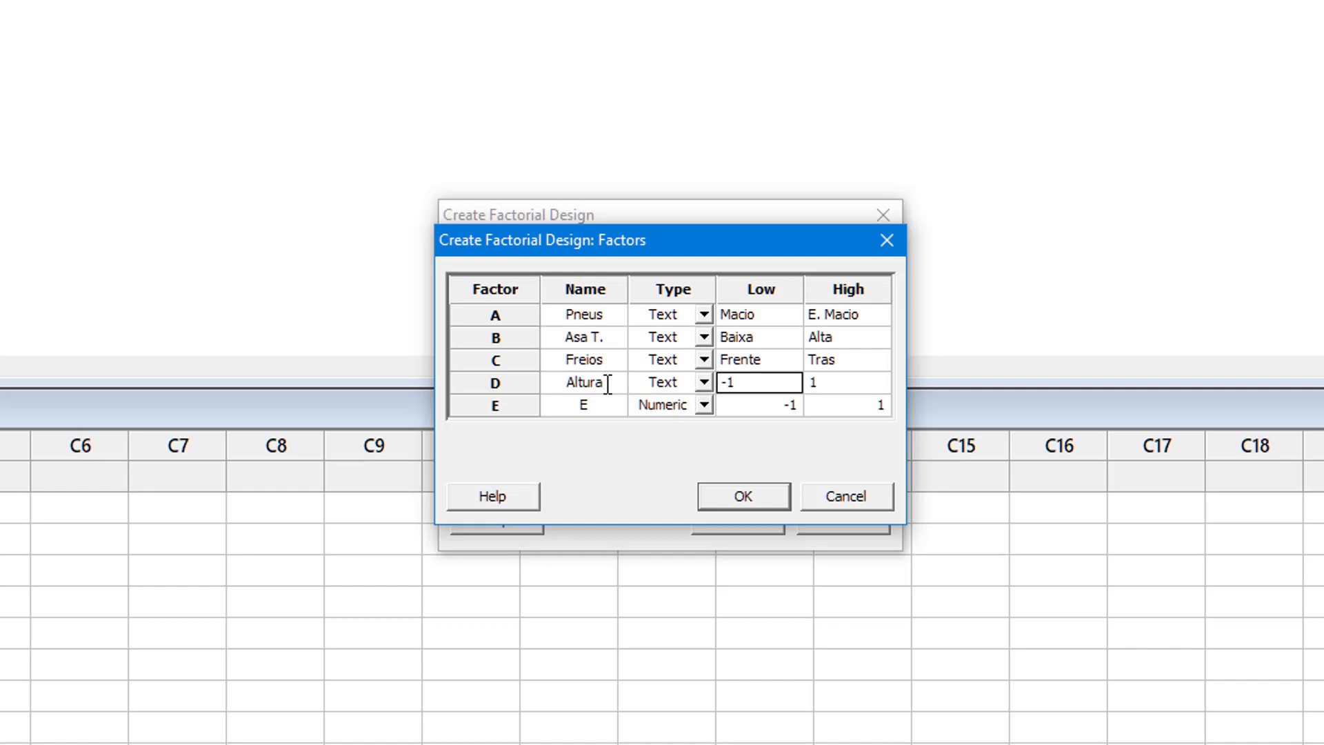
pyautogui.write('Baixo')
pyautogui.press('Tab')
pyautogui.write('Al')
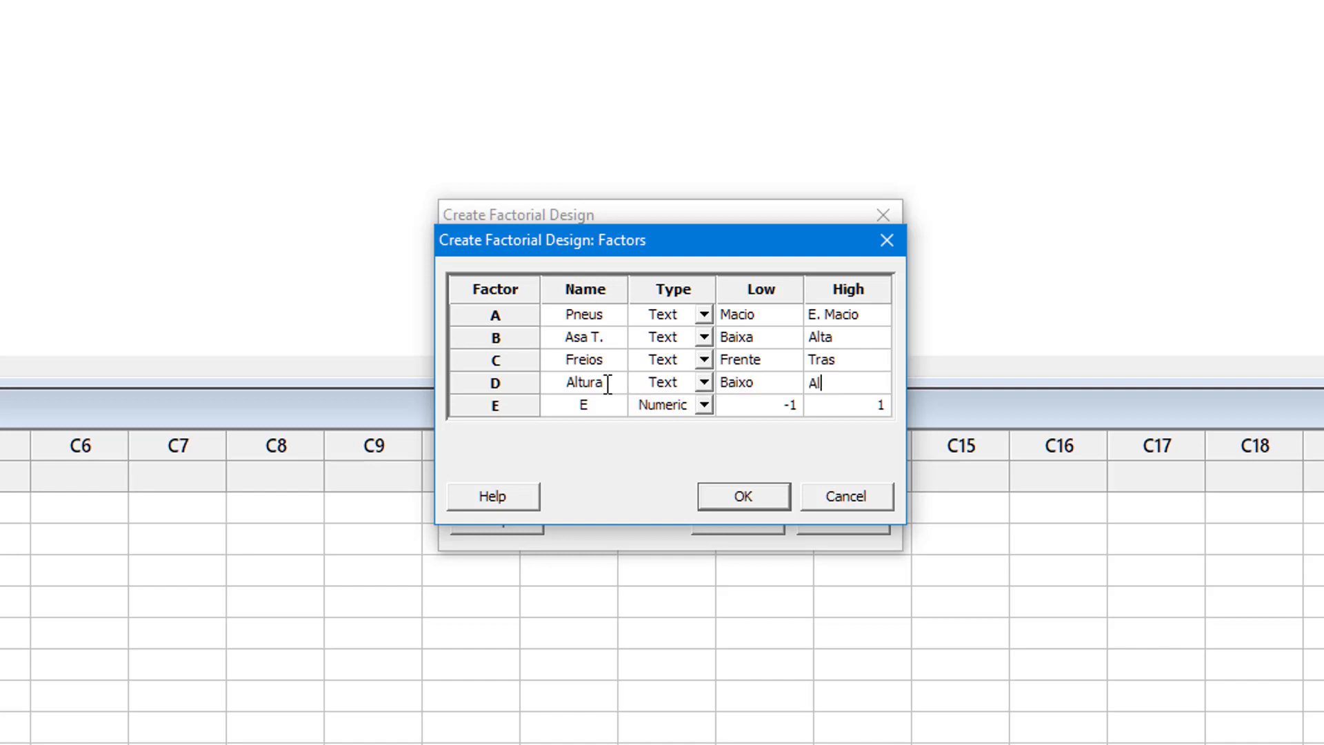
pyautogui.write('to')
pyautogui.press('Tab')
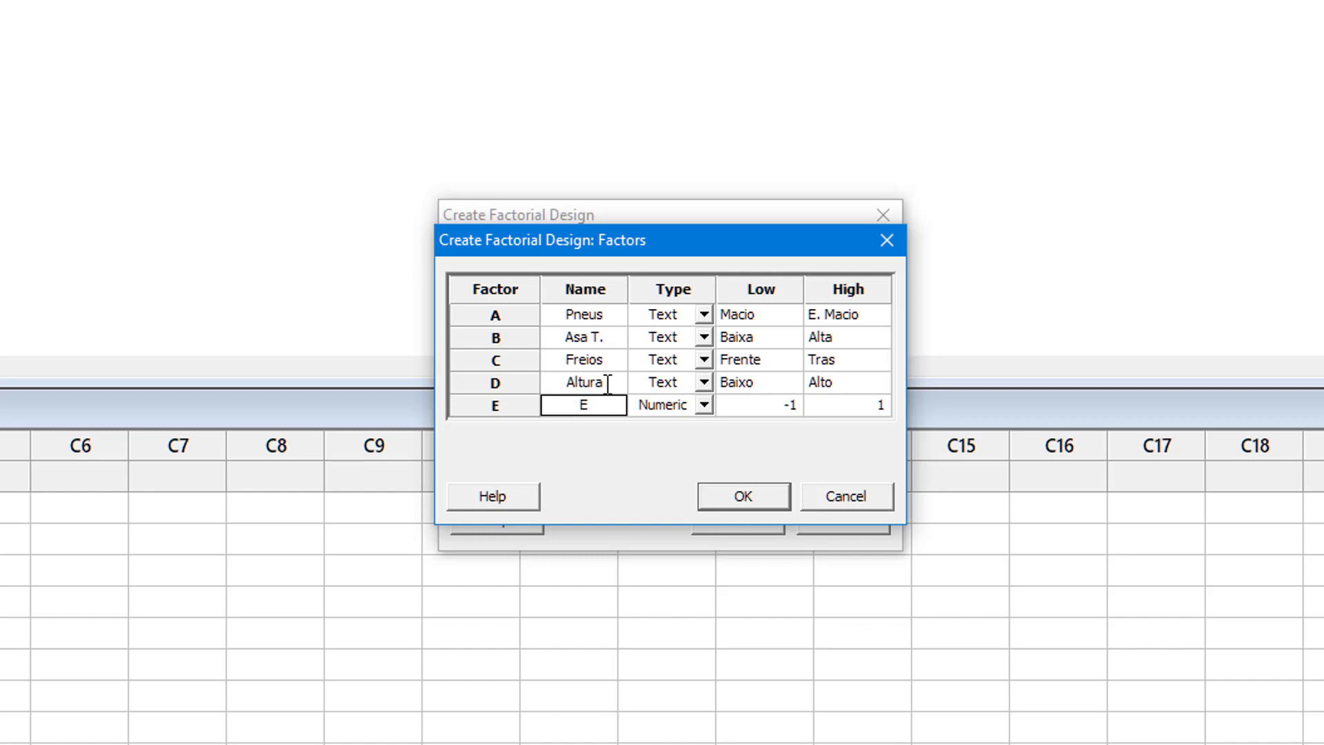
# Define factor E as a text factor named Combustivel with low level Pouco and high level Muito.
pyautogui.write('Combust')
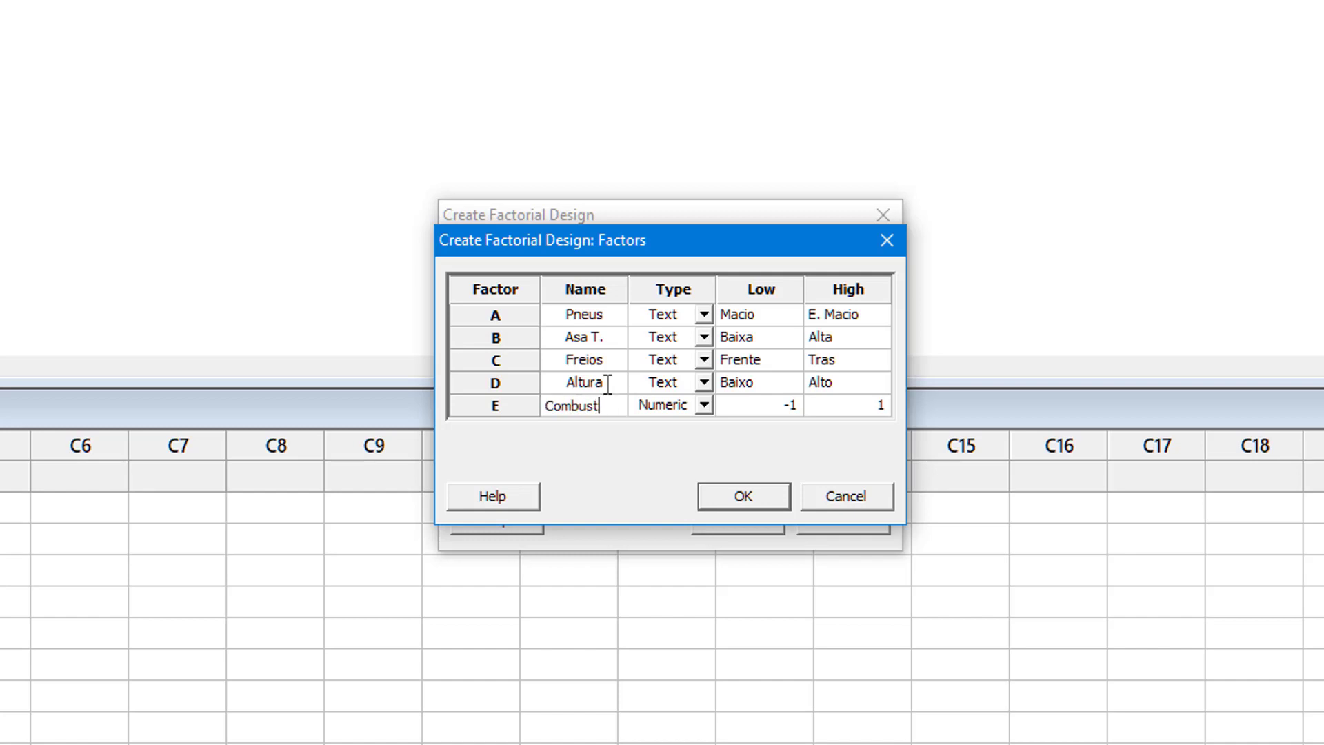
pyautogui.write('ivel')
pyautogui.press('Tab')
pyautogui.press('Down')
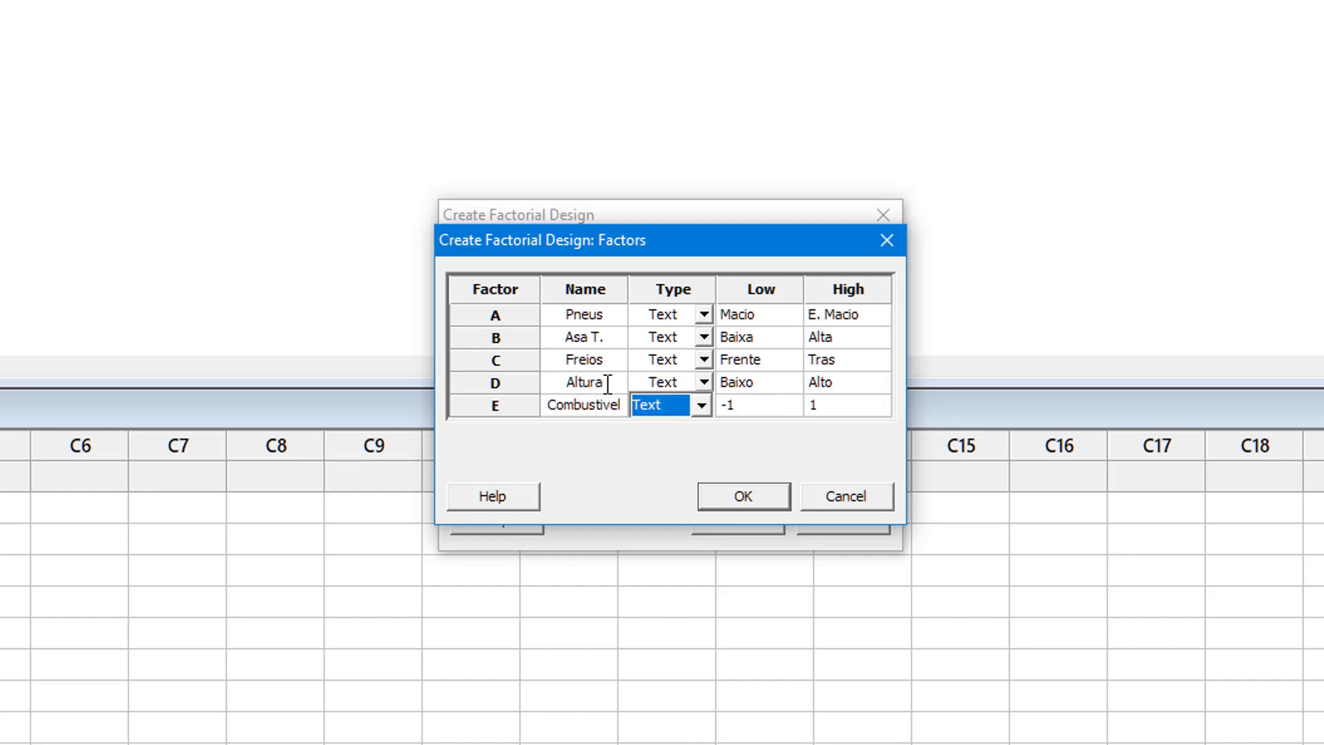
pyautogui.press('Tab')
pyautogui.write('Ba')
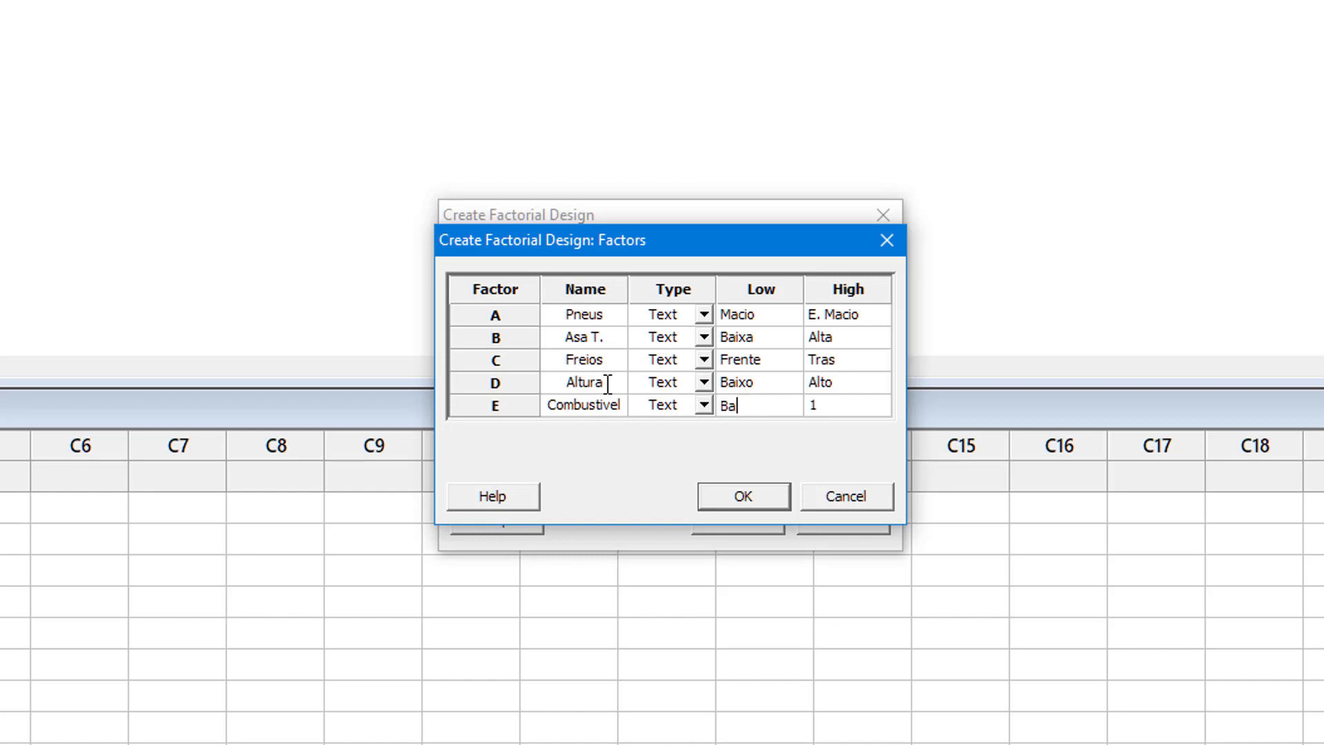
pyautogui.press('BackSpace')
pyautogui.press('BackSpace')
pyautogui.write('Pouco')
pyautogui.press('Tab')
pyautogui.write('Muito')
# Accept the factor definitions and generate the five-factor factorial design in the worksheet.
pyautogui.click(751, 499)
pyautogui.click(709, 493)
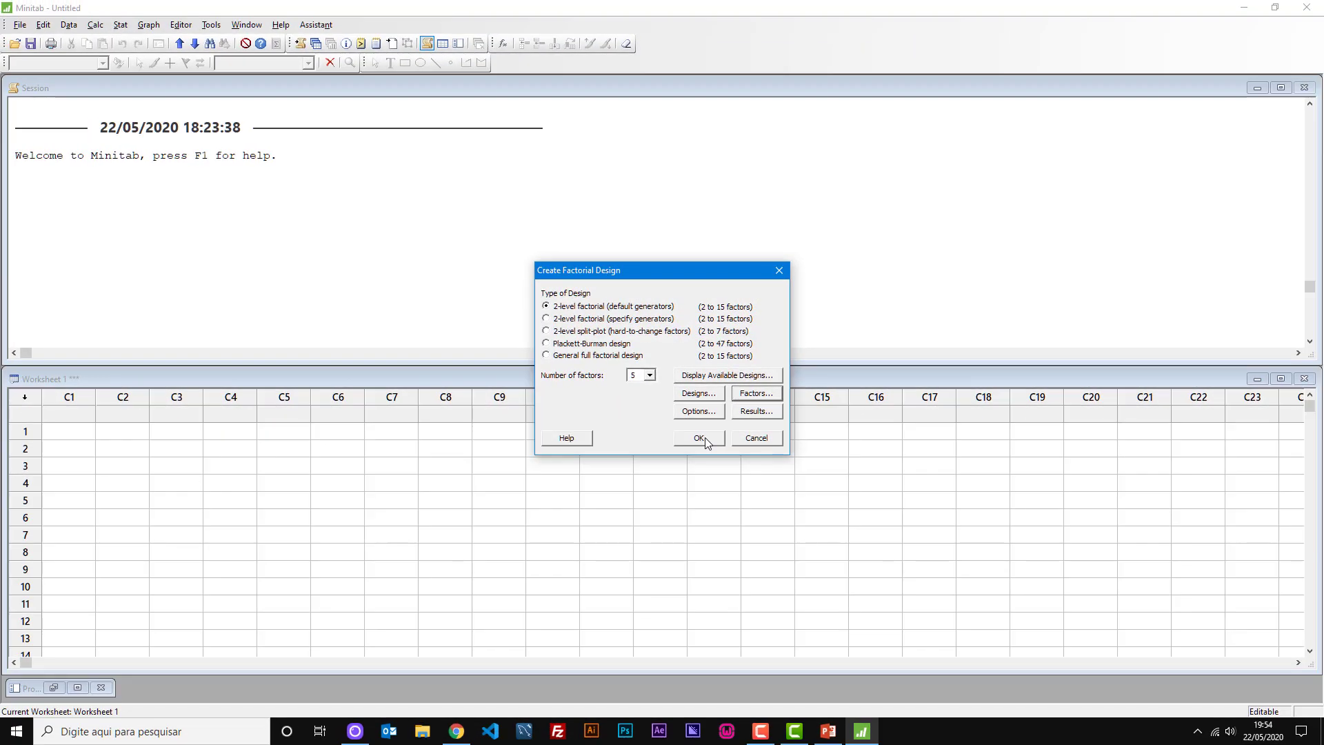
pyautogui.click(699, 439)
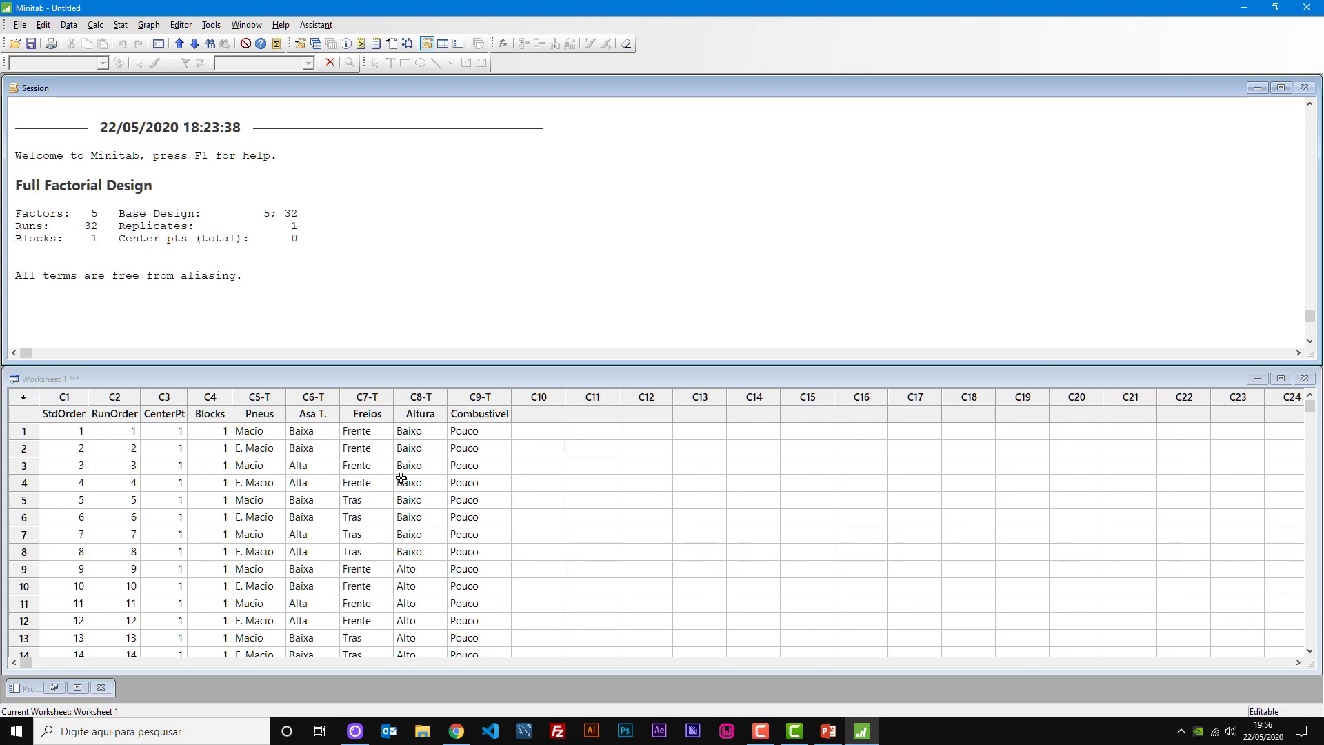
# Examine how the Pneus and Asa T. levels alternate over the first runs of the generated design.
pyautogui.click(407, 483)
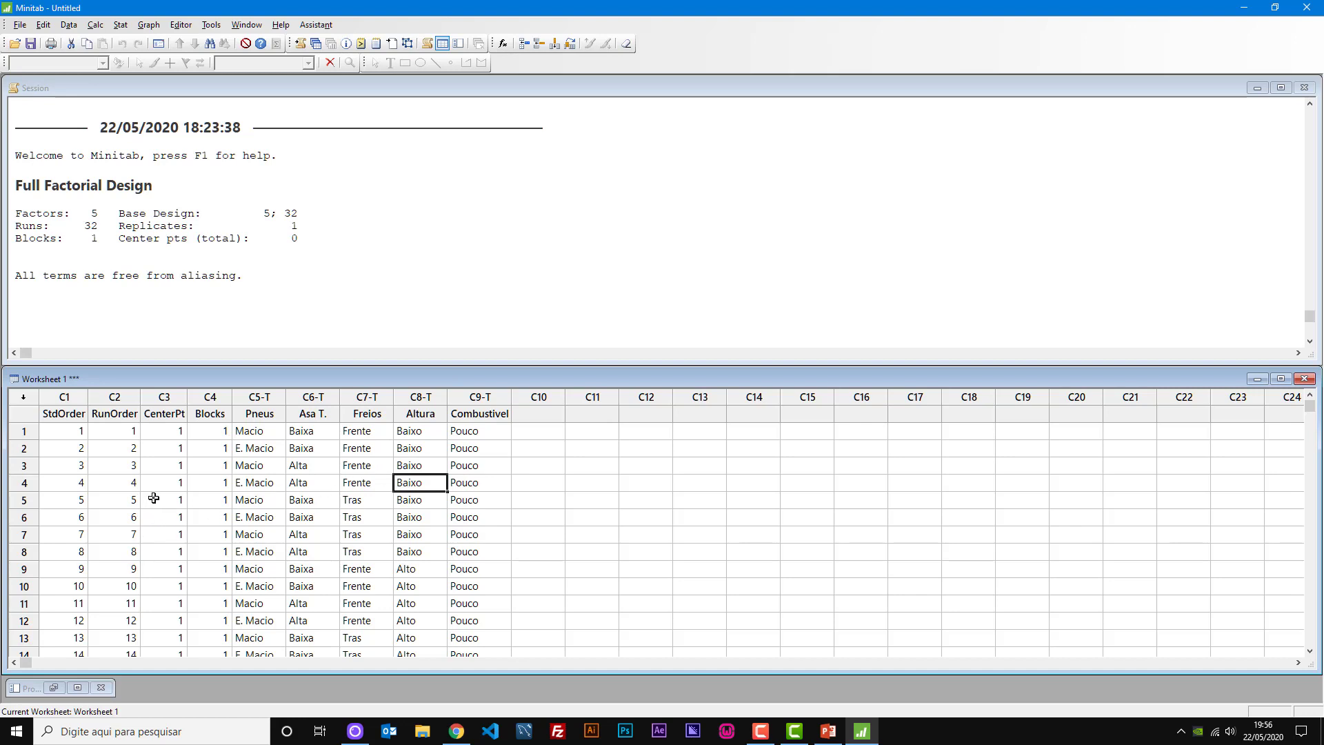
pyautogui.click(271, 502)
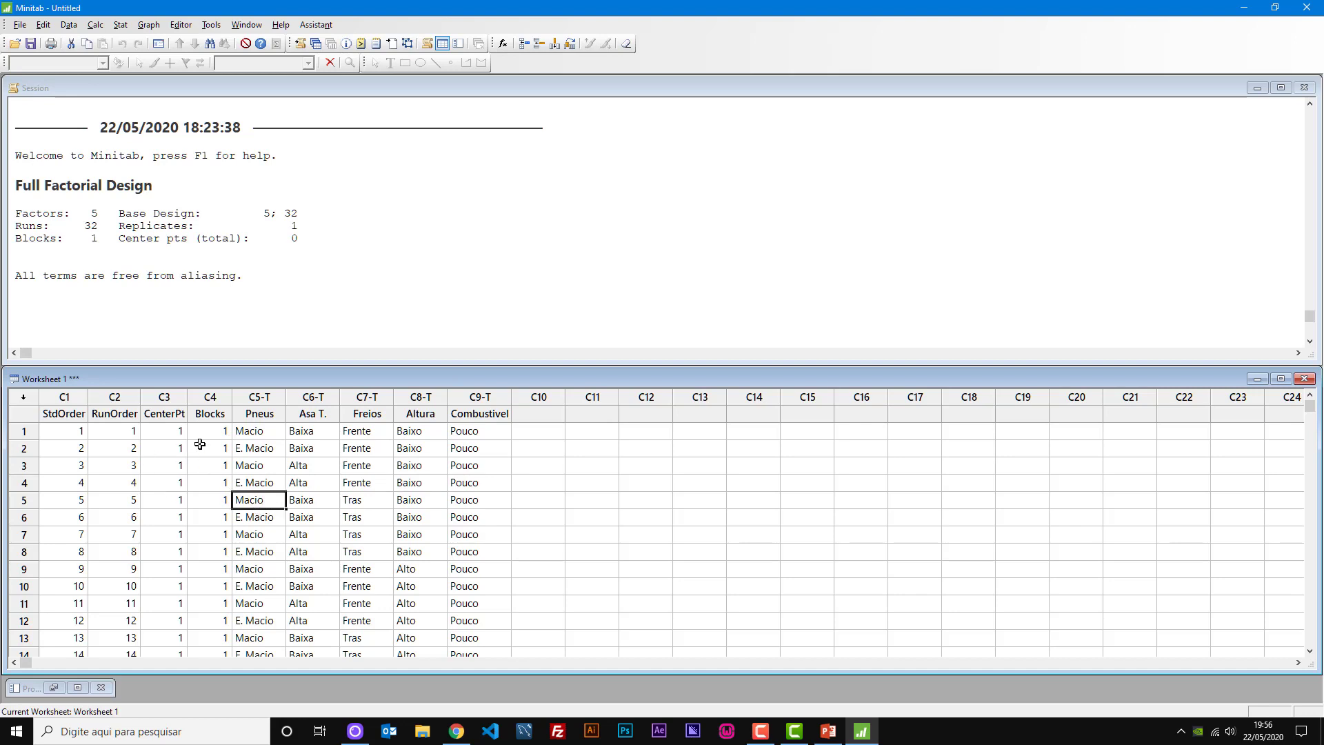
pyautogui.click(255, 432)
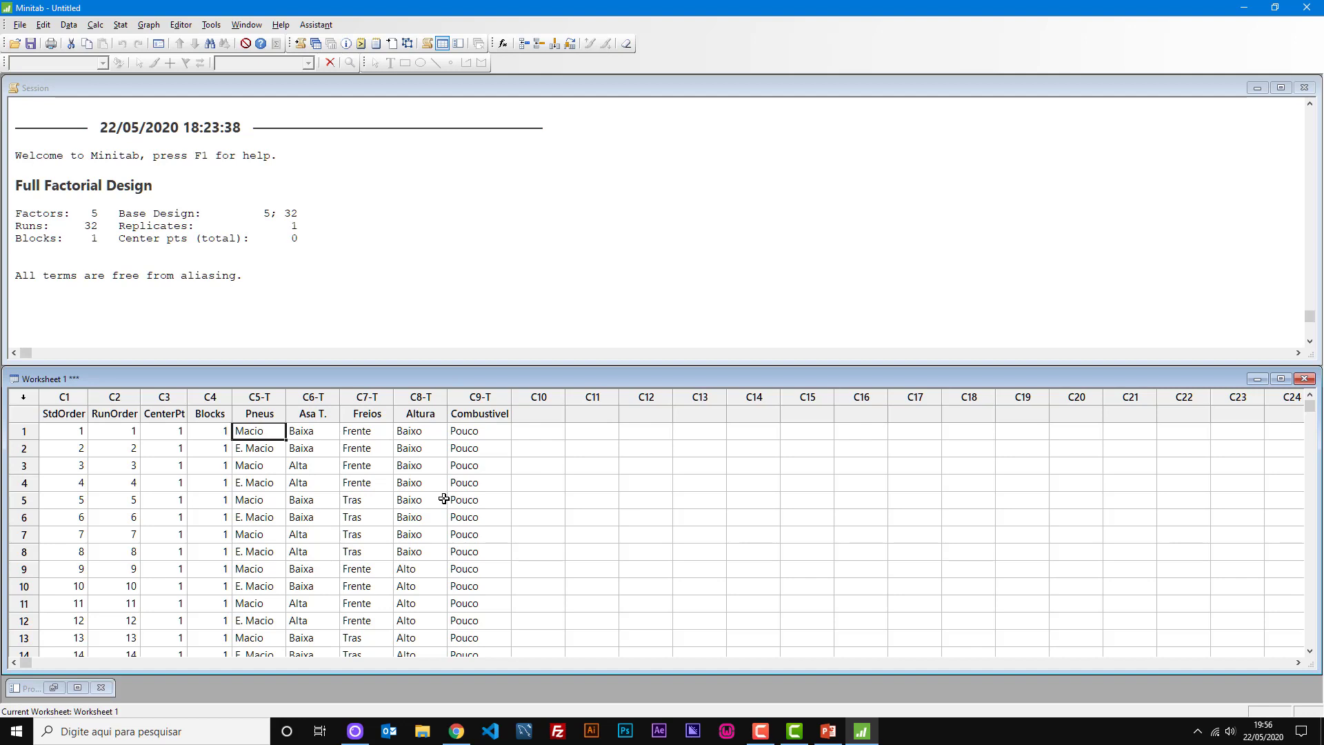
pyautogui.click(278, 455)
pyautogui.click(261, 467)
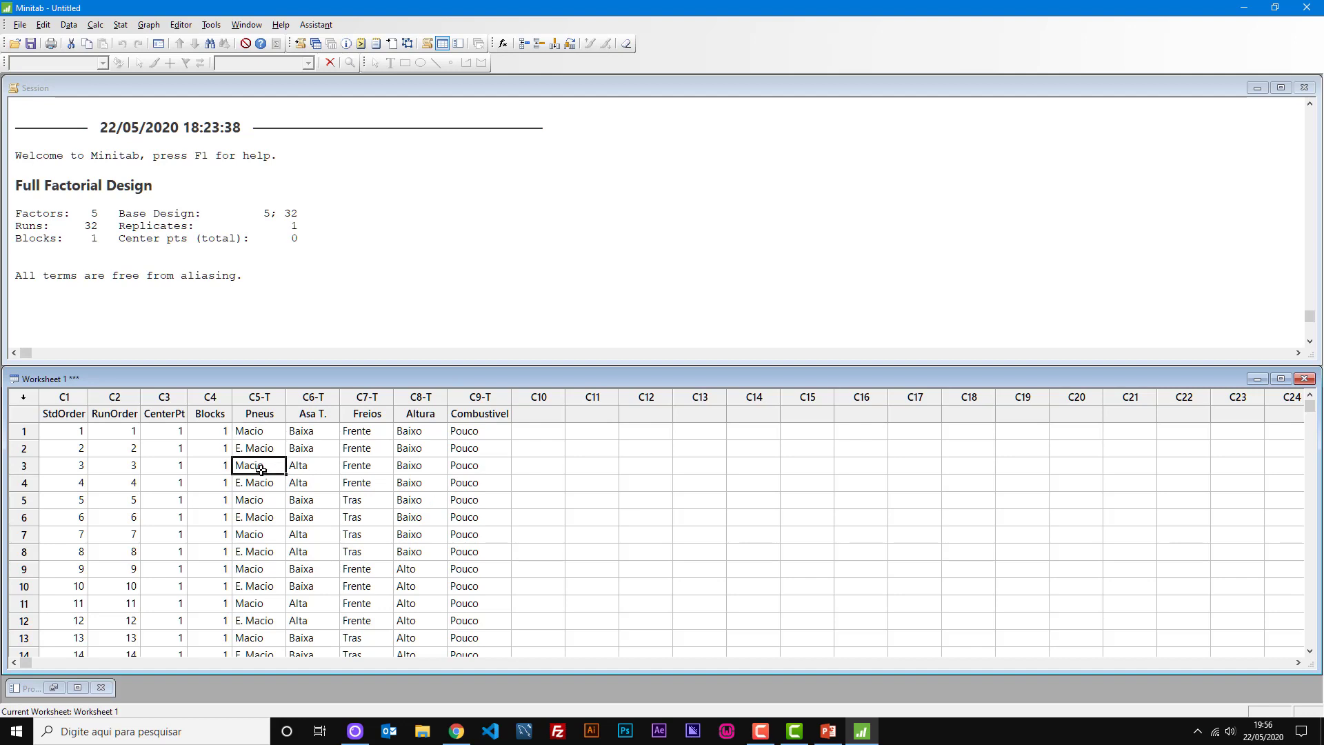
pyautogui.click(261, 483)
pyautogui.click(261, 502)
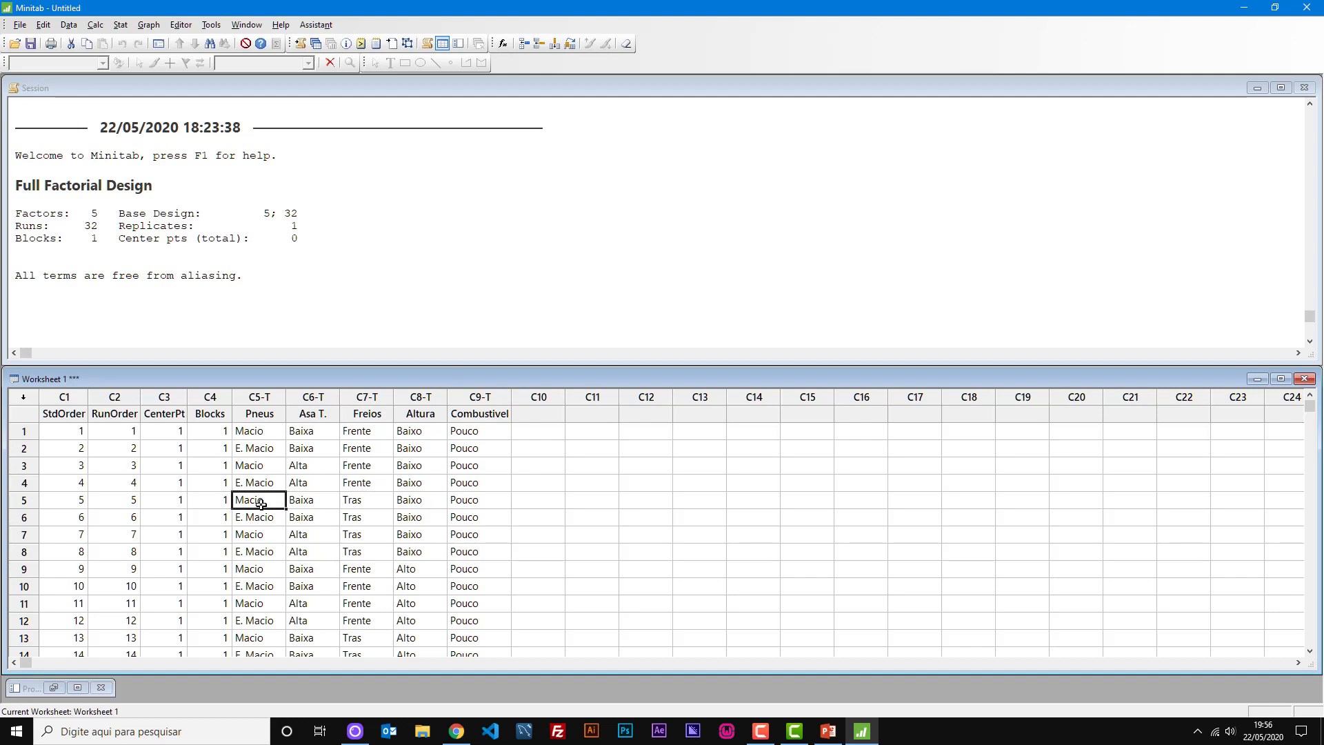
pyautogui.click(322, 433)
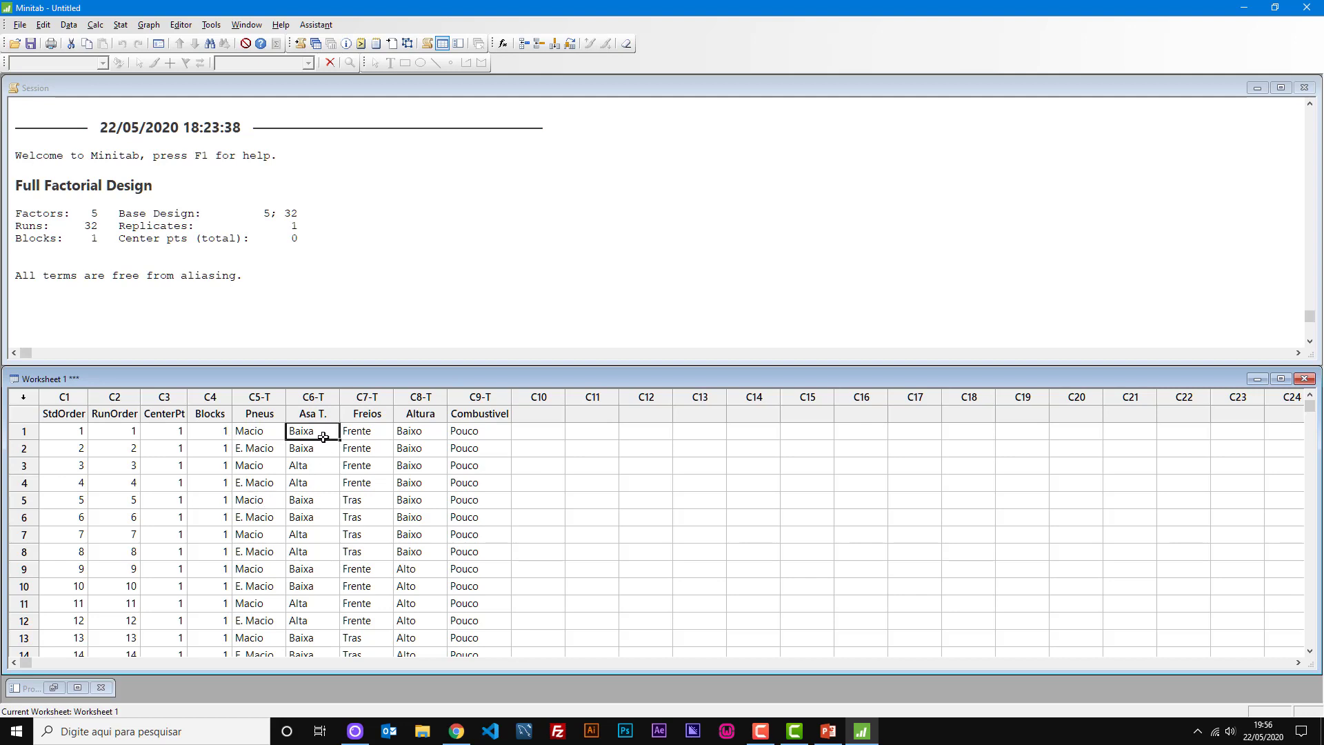
# Examine the complete factor-level combination of the first run and of the last run in the worksheet.
pyautogui.click(20, 431)
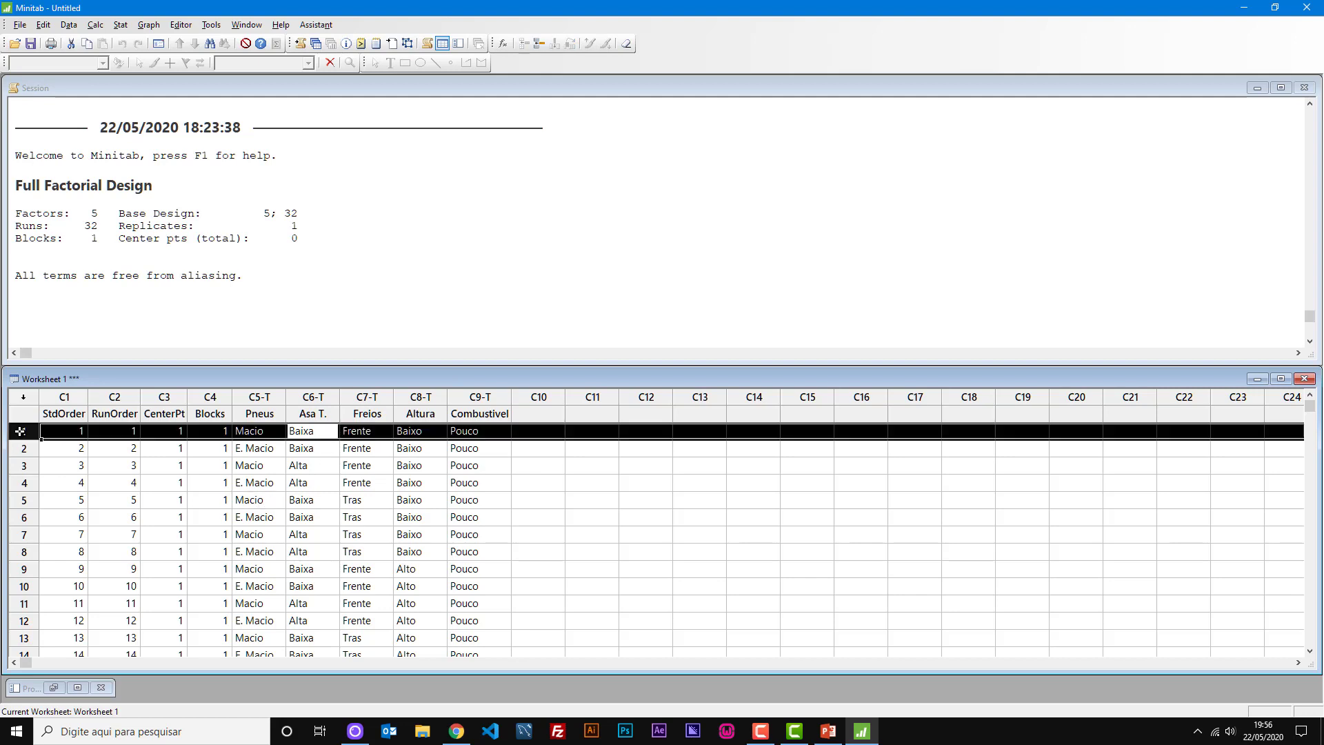
pyautogui.click(53, 432)
pyautogui.moveTo(254, 431); pyautogui.dragTo(471, 433)
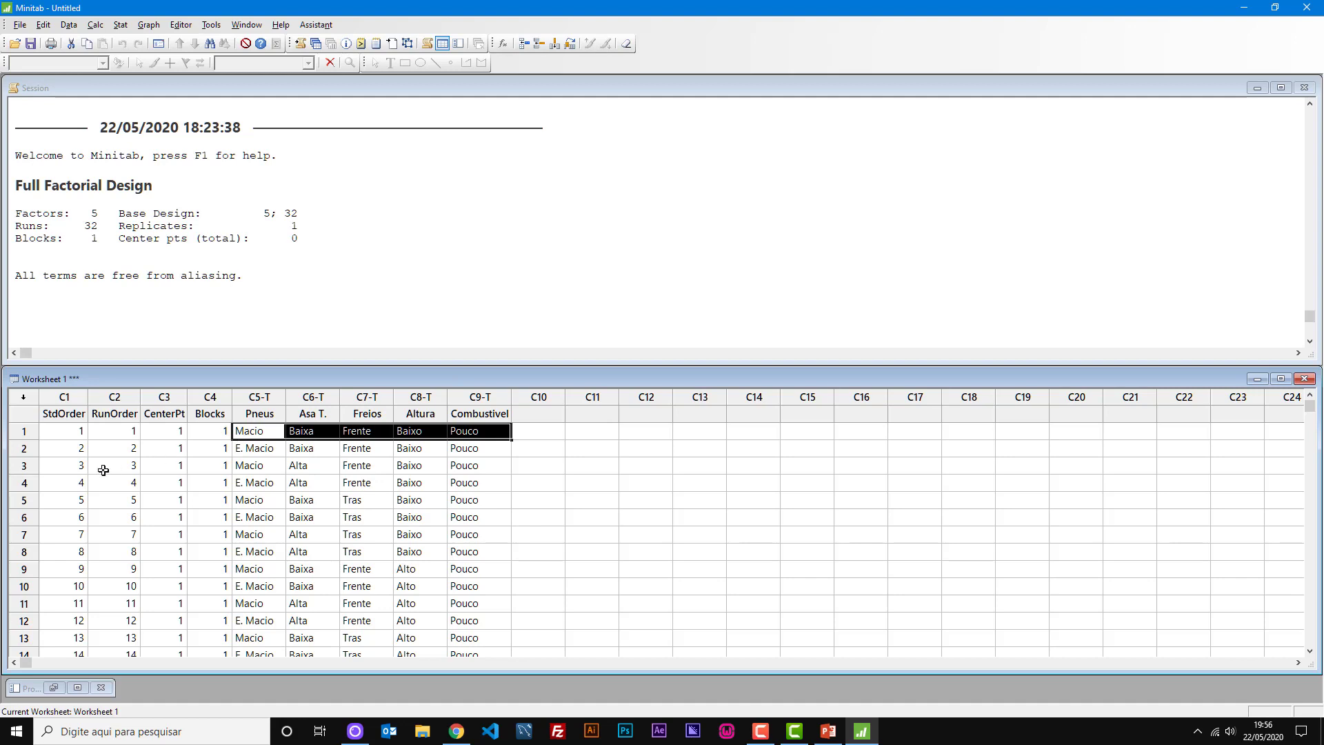
pyautogui.scroll(-6, 107, 472)
pyautogui.scroll(-2, 107, 471)
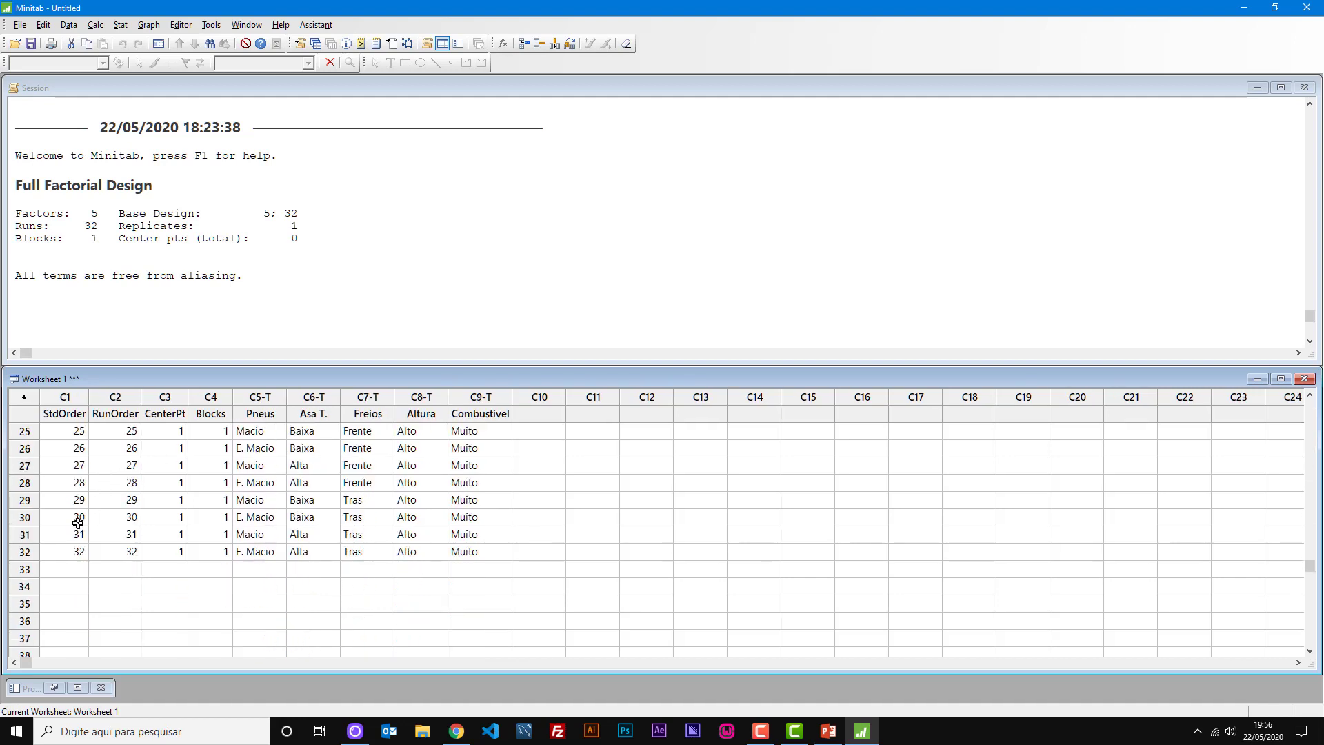
pyautogui.moveTo(53, 551); pyautogui.dragTo(480, 548)
# Enlarge the worksheet window over the session output and magnify its cells from the first run on.
pyautogui.moveTo(625, 365); pyautogui.dragTo(758, 97)
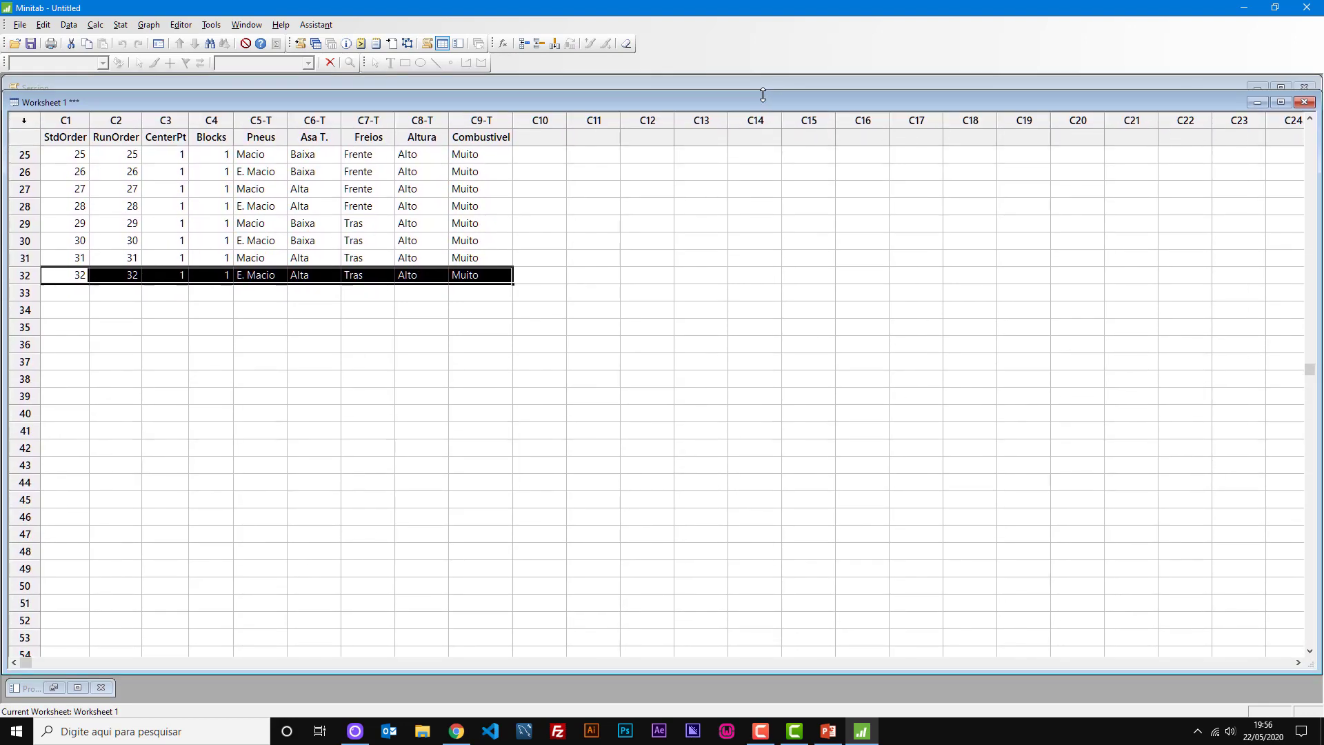
pyautogui.scroll(8, 449, 359)
pyautogui.click(372, 343)
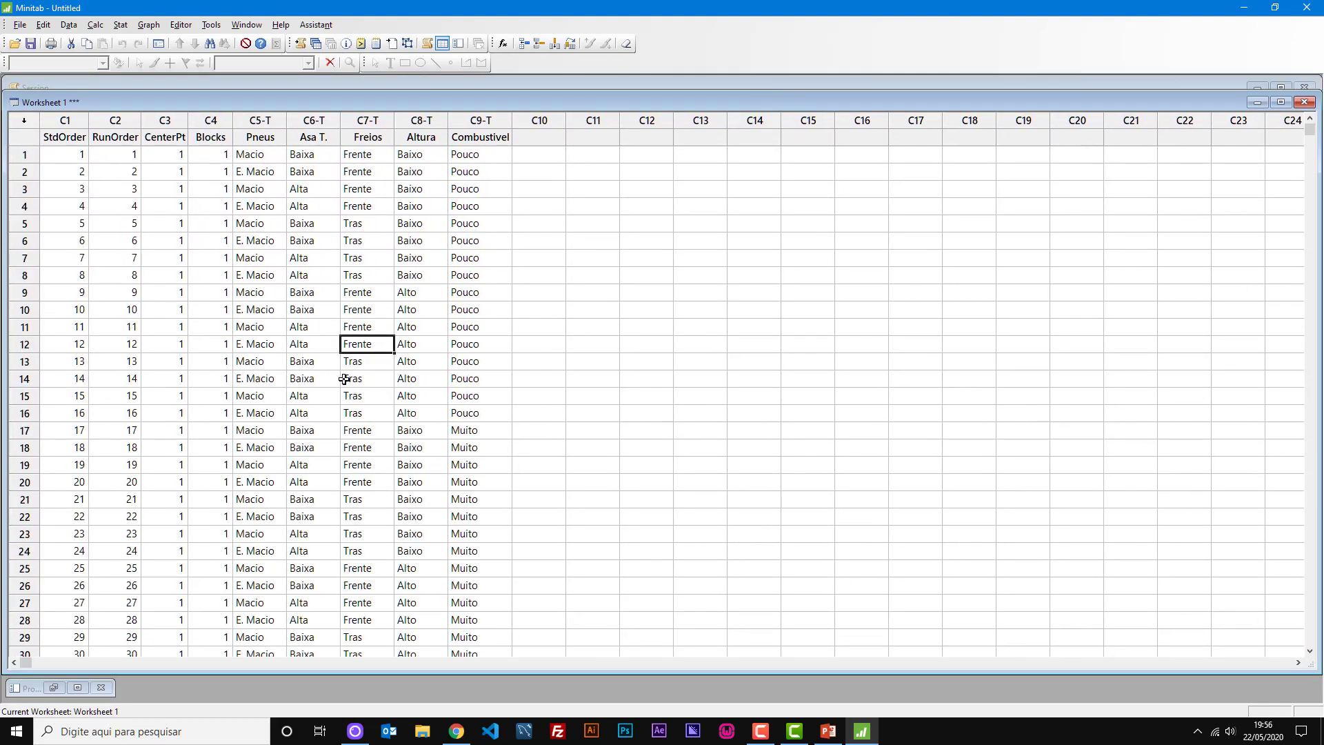
pyautogui.scroll(4, 319, 346)
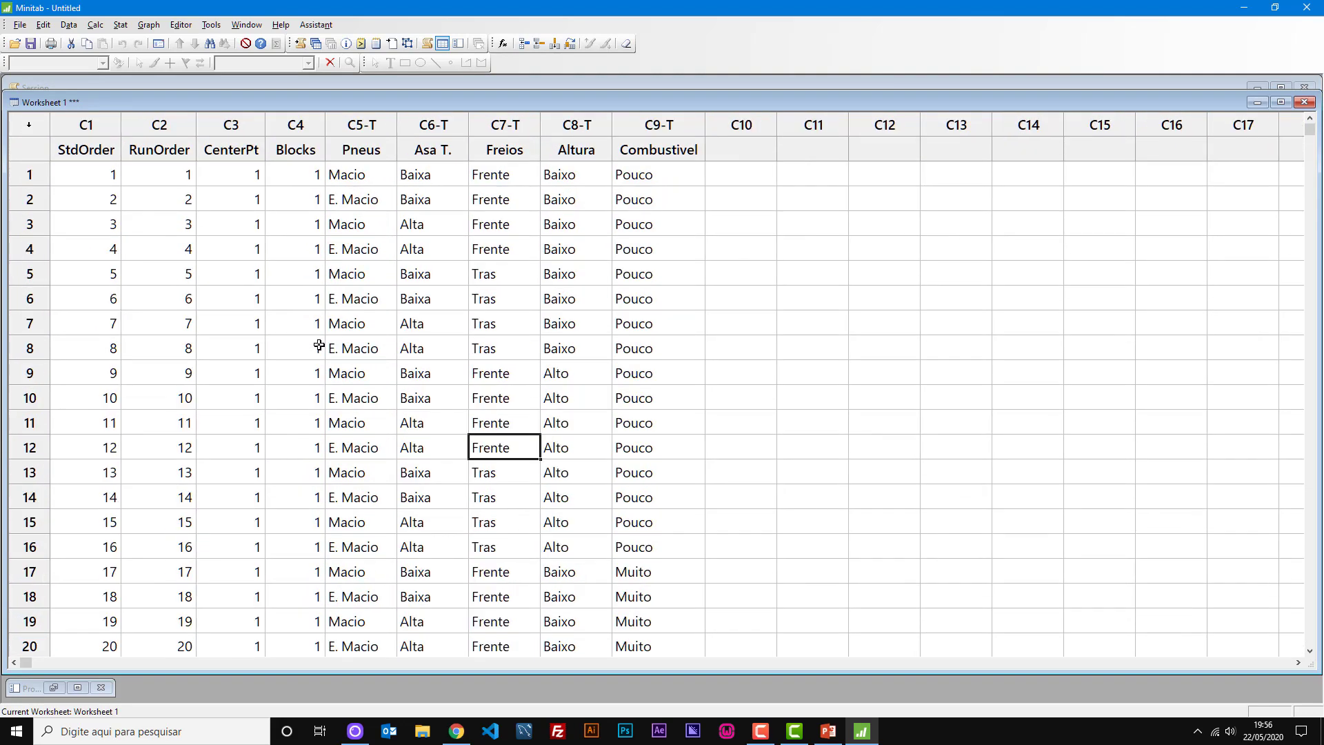
# Examine the first two entries of the StdOrder column.
pyautogui.click(323, 292)
pyautogui.click(85, 184)
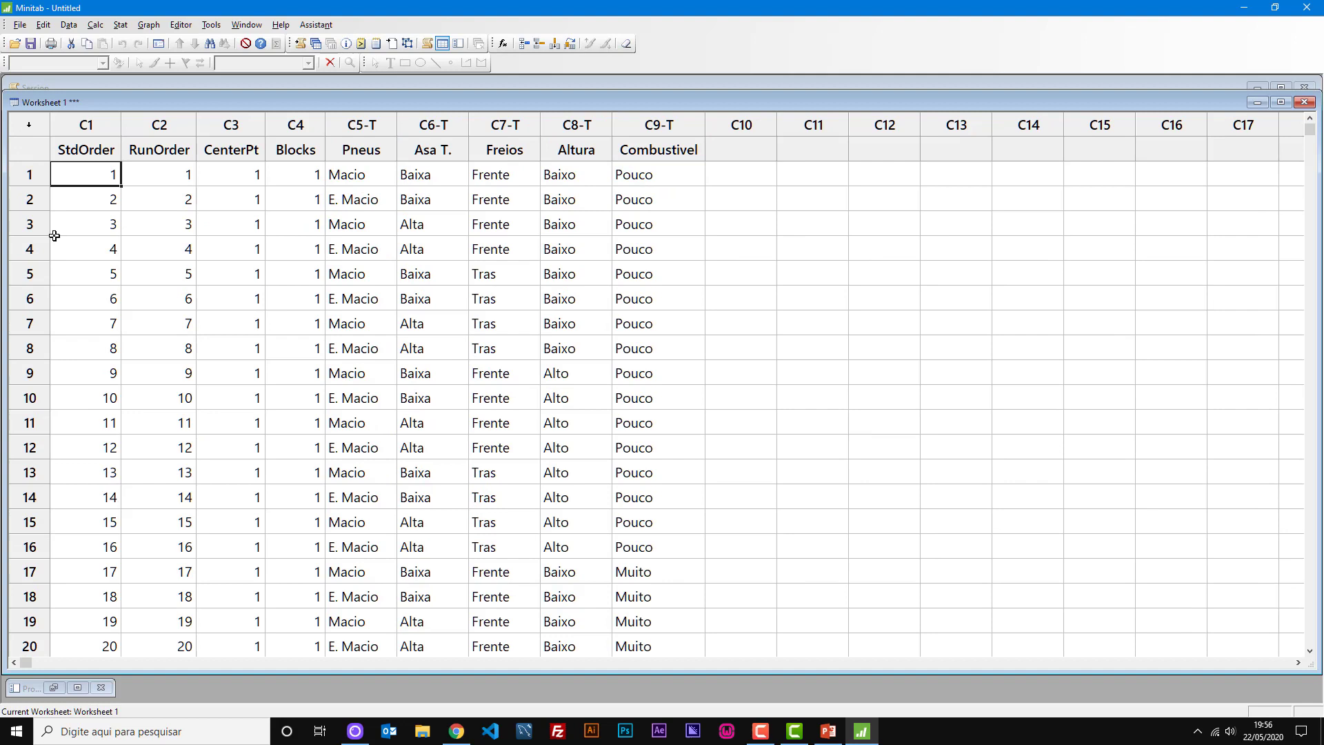
pyautogui.click(75, 203)
pyautogui.moveTo(88, 175); pyautogui.dragTo(87, 196)
pyautogui.click(85, 182)
pyautogui.keyDown('shift'); pyautogui.click(84, 198); pyautogui.keyUp('shift')
pyautogui.click(81, 179)
pyautogui.click(83, 197)
# Review the level combinations of all five factors from run 1 through run 32.
pyautogui.moveTo(343, 176); pyautogui.dragTo(654, 641)
pyautogui.scroll(-6, 556, 467)
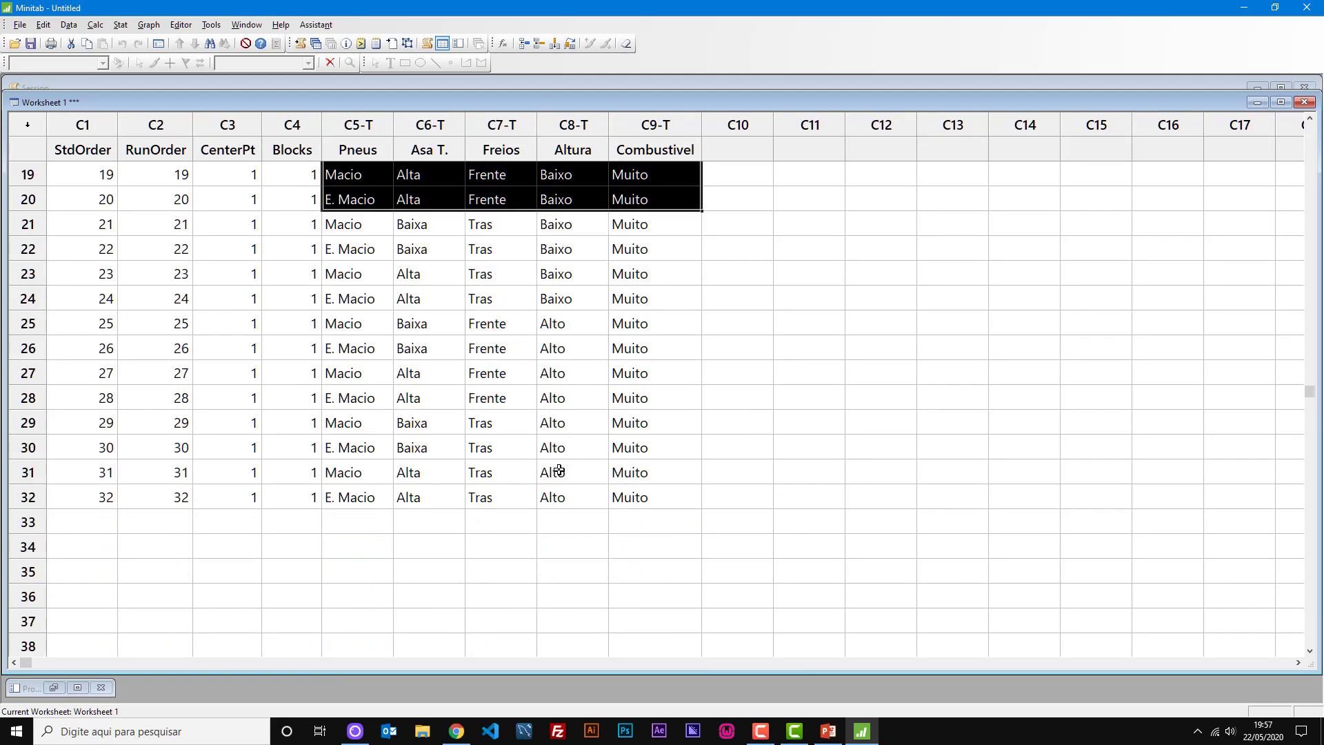
pyautogui.moveTo(375, 500); pyautogui.dragTo(655, 497)
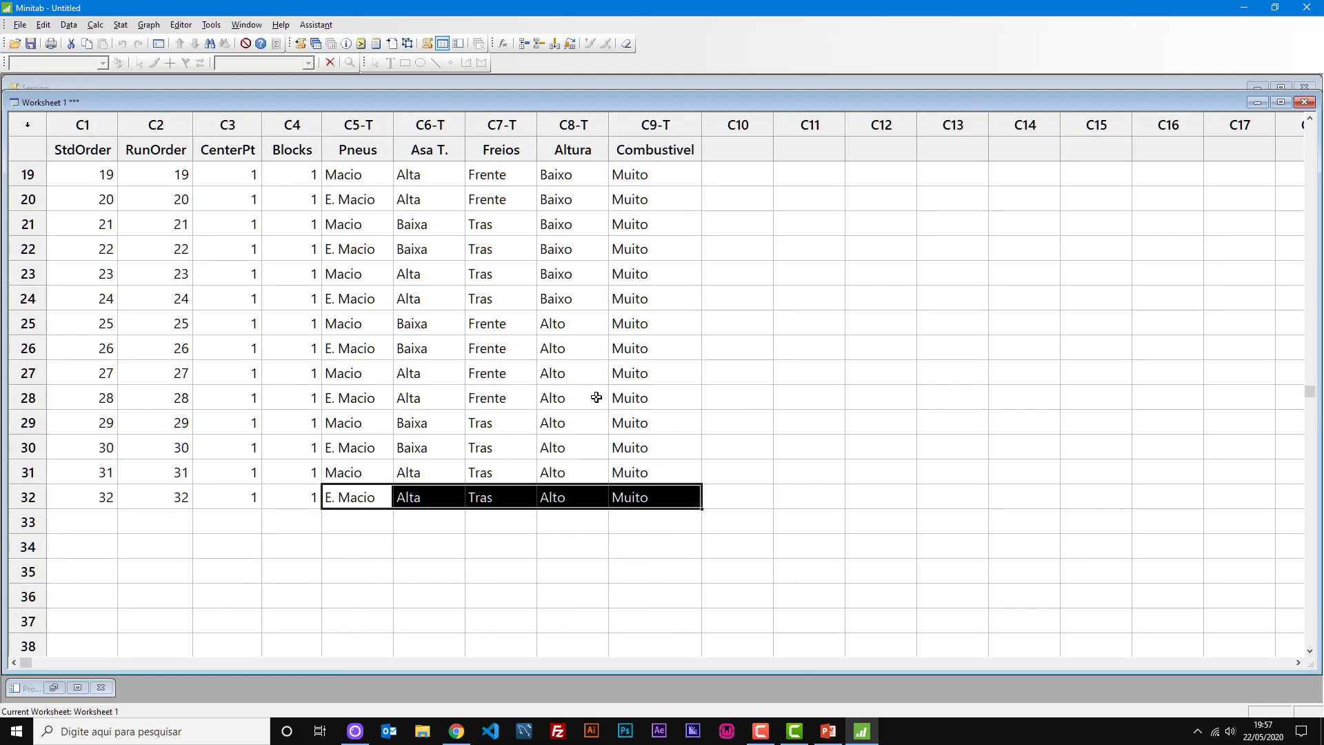
pyautogui.scroll(6, 548, 329)
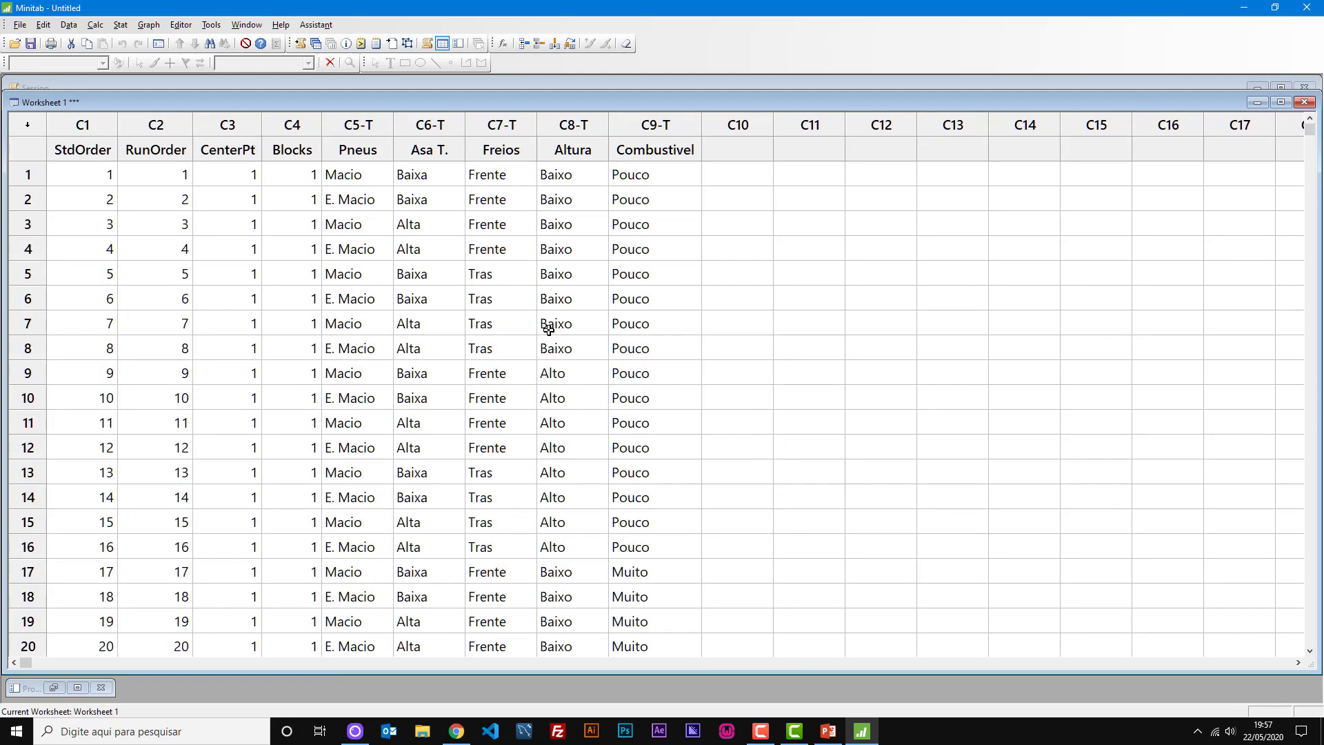
pyautogui.click(360, 174)
# Compare the first entries of the StdOrder and RunOrder columns and check the CenterPt column.
pyautogui.click(88, 172)
pyautogui.moveTo(89, 173); pyautogui.dragTo(94, 320)
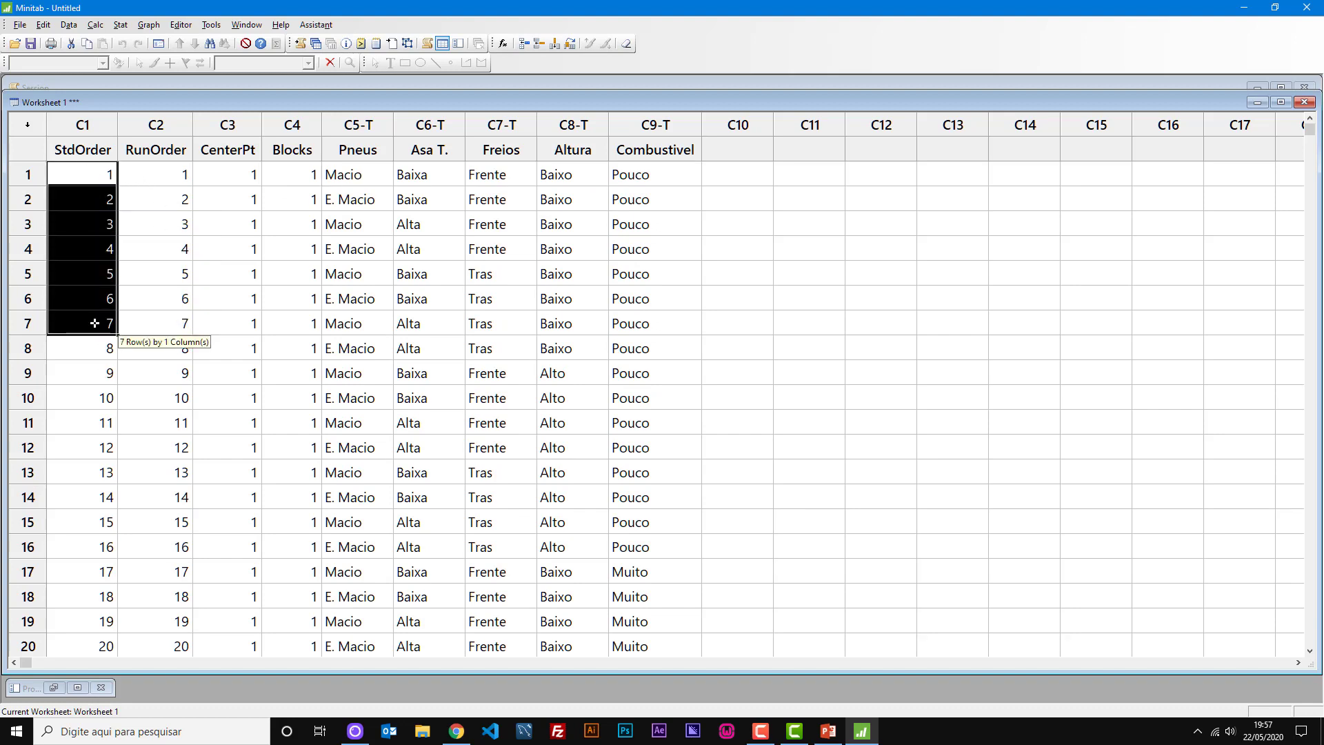
pyautogui.click(161, 179)
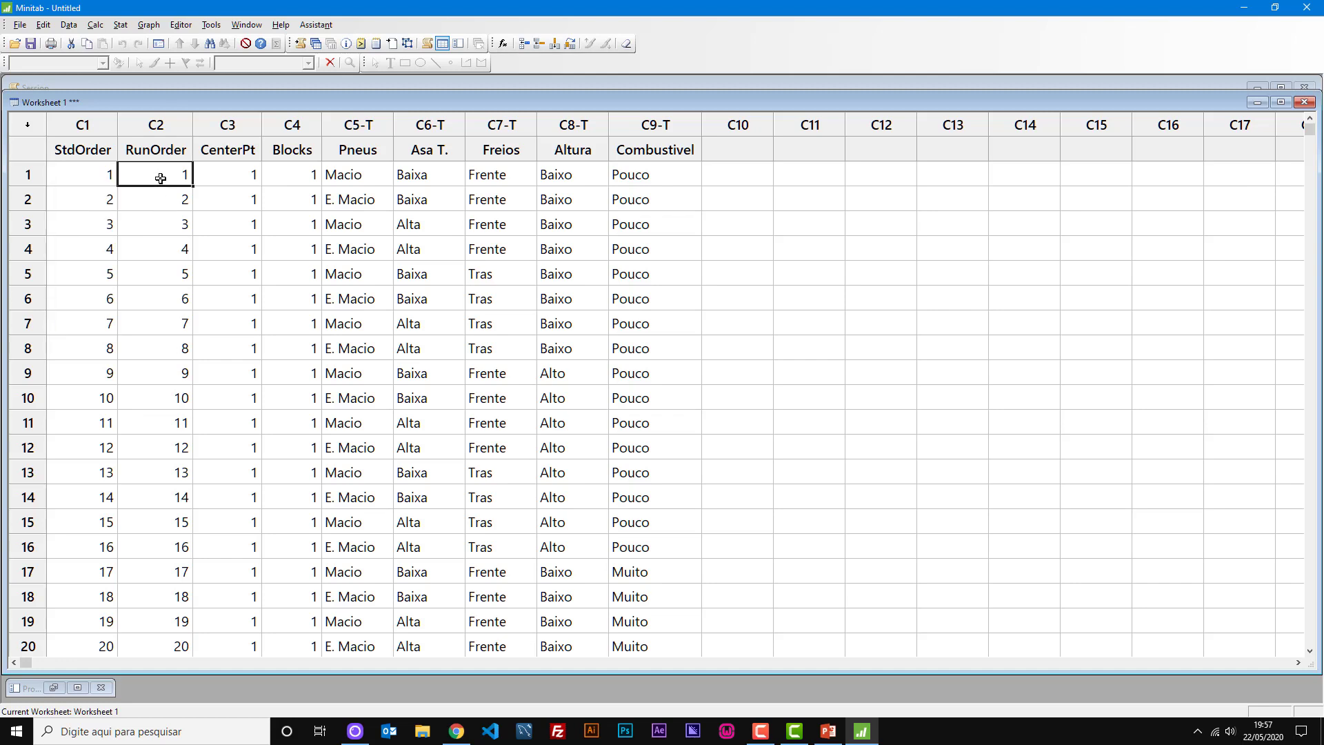
pyautogui.moveTo(161, 177); pyautogui.dragTo(174, 342)
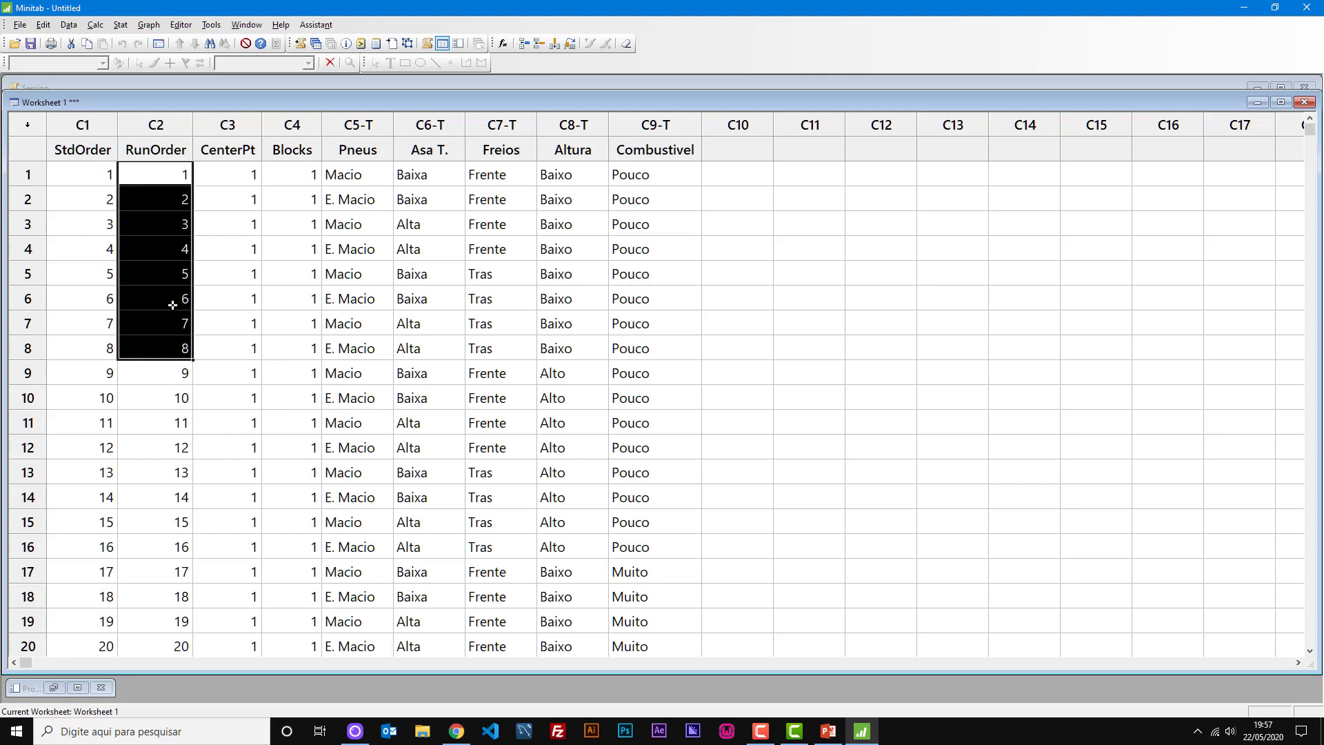
pyautogui.click(163, 173)
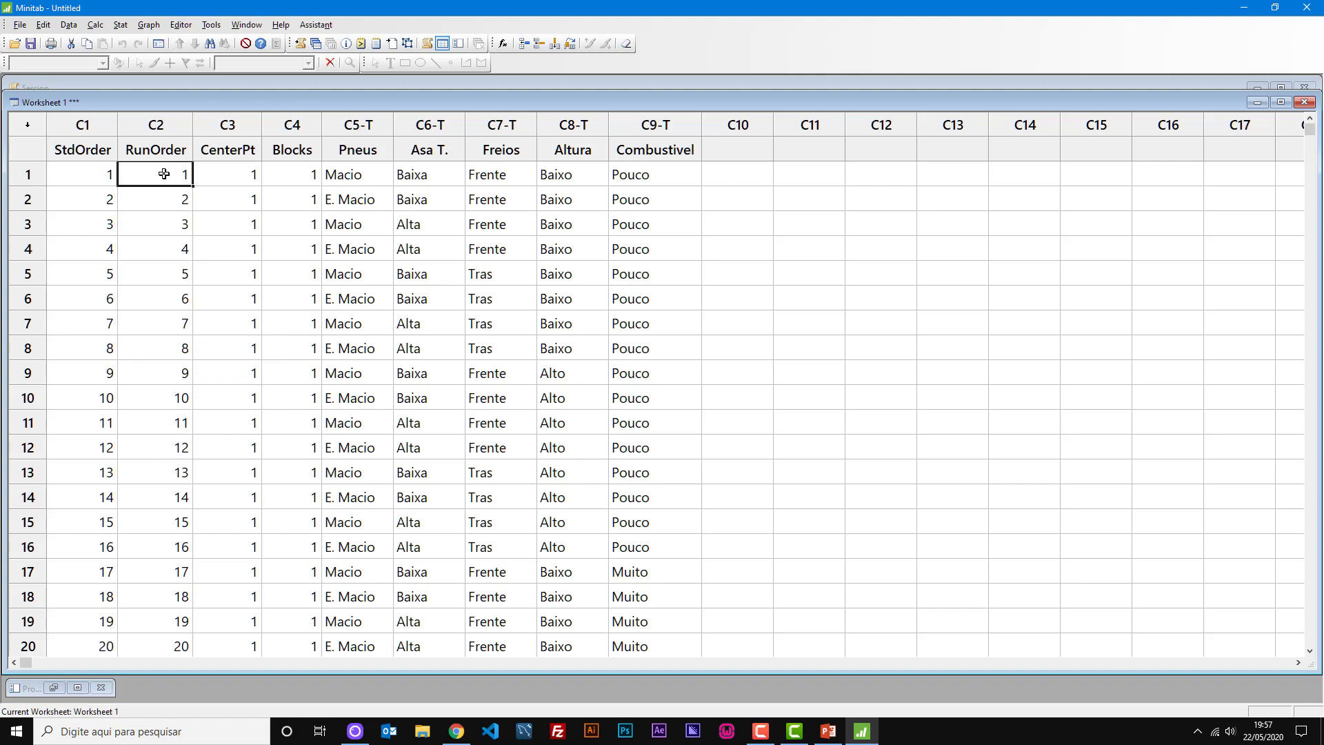
pyautogui.click(237, 178)
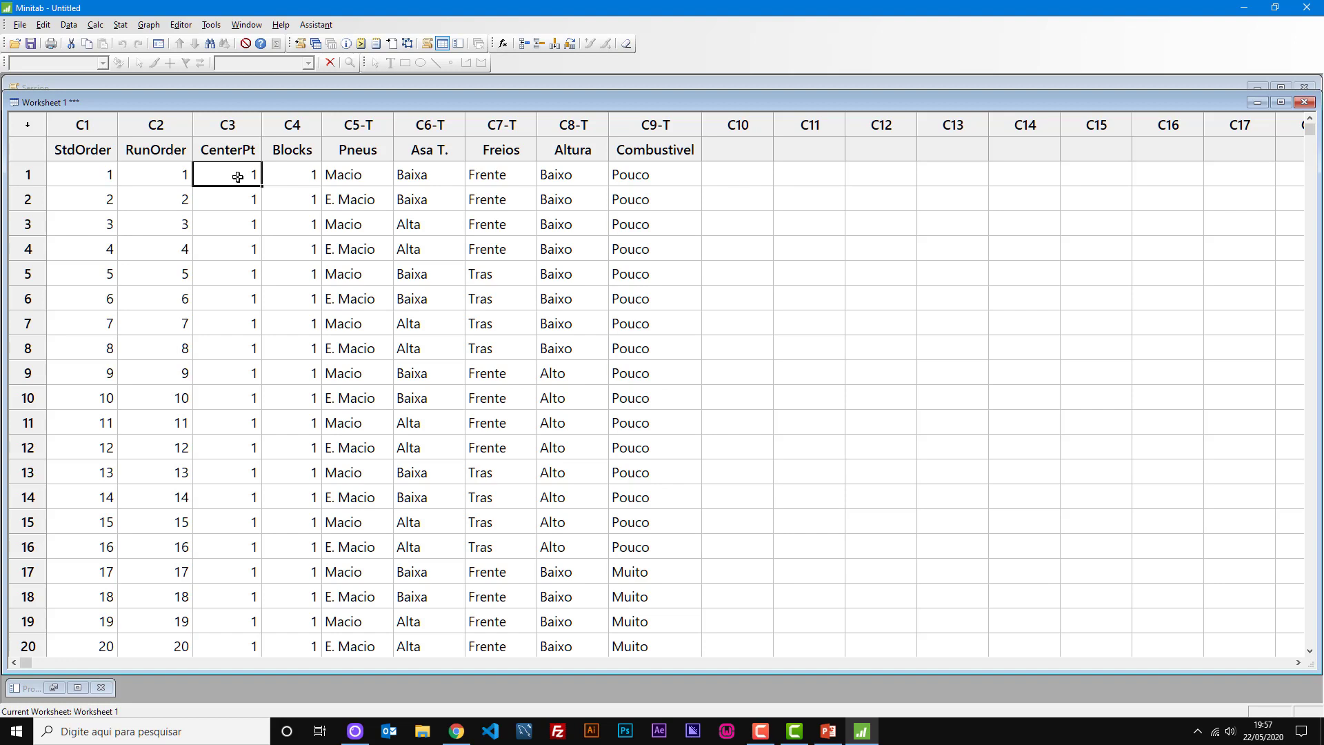
# Check the CenterPt and Blocks columns over the first eight runs and beyond.
pyautogui.moveTo(238, 177); pyautogui.dragTo(233, 349)
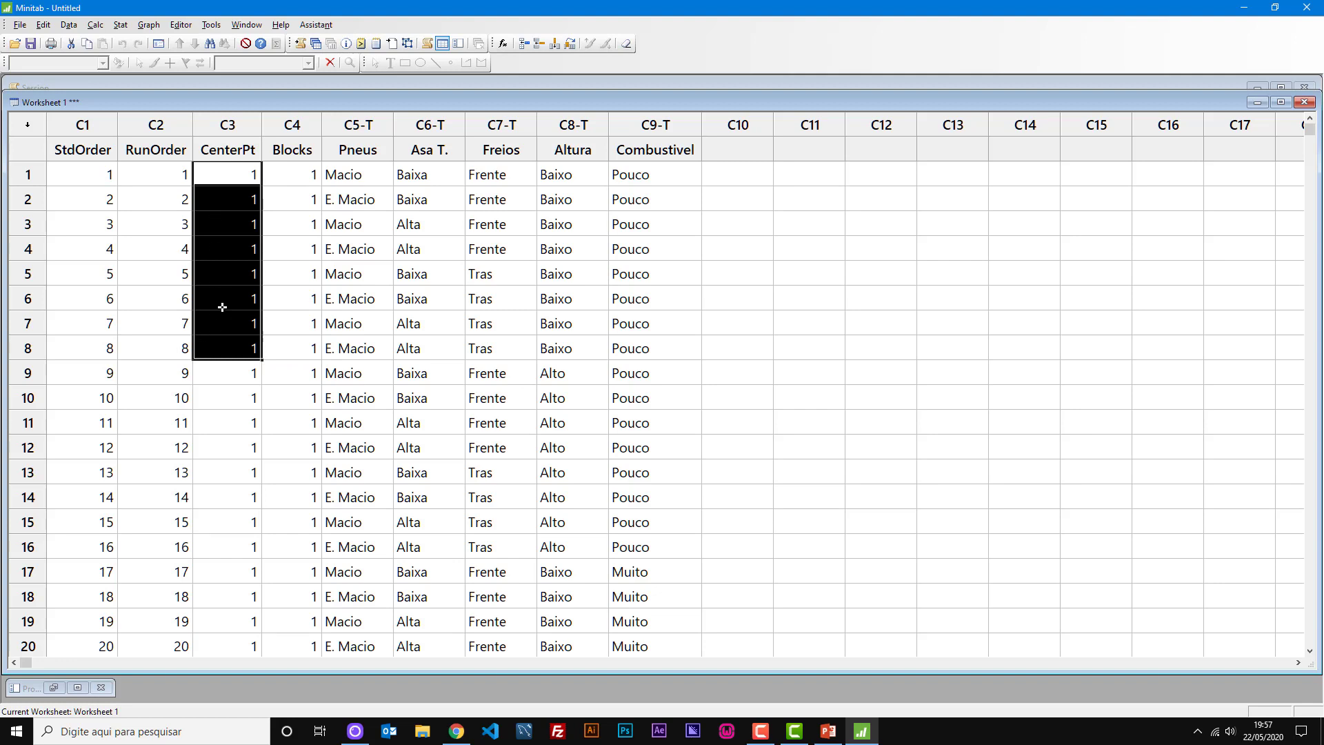
pyautogui.click(284, 248)
pyautogui.moveTo(304, 172); pyautogui.dragTo(281, 346)
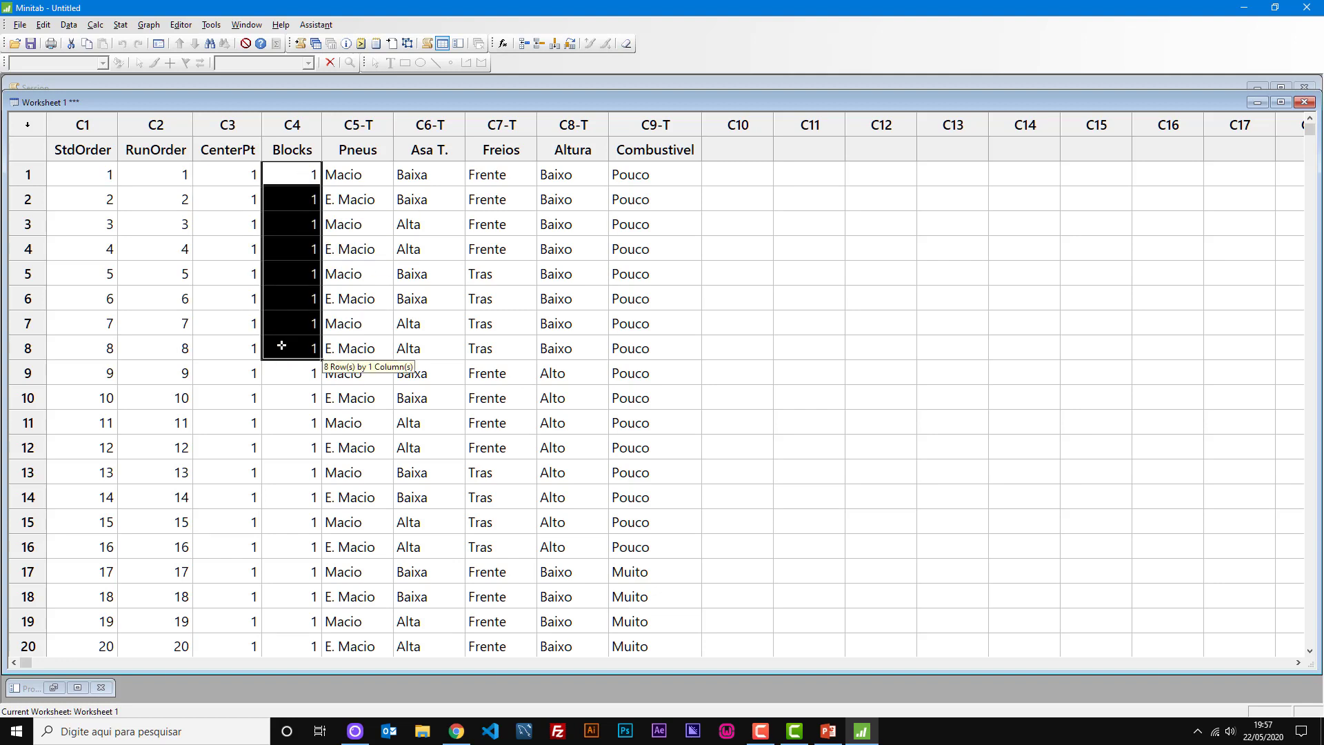
pyautogui.scroll(-5, 287, 285)
pyautogui.scroll(1, 288, 284)
pyautogui.scroll(4, 289, 284)
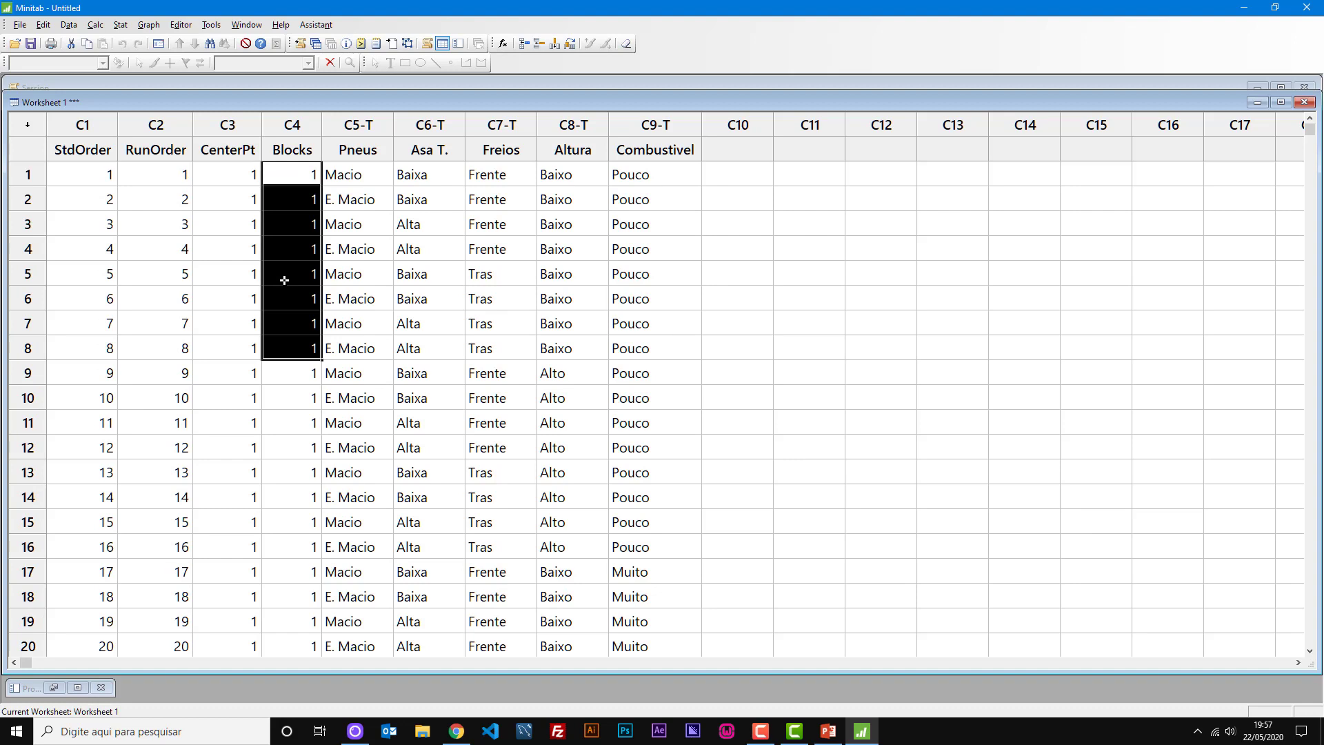
# Examine the Freios levels in runs 1 to 8 and the first run's levels from Pneus to Combustivel.
pyautogui.click(511, 228)
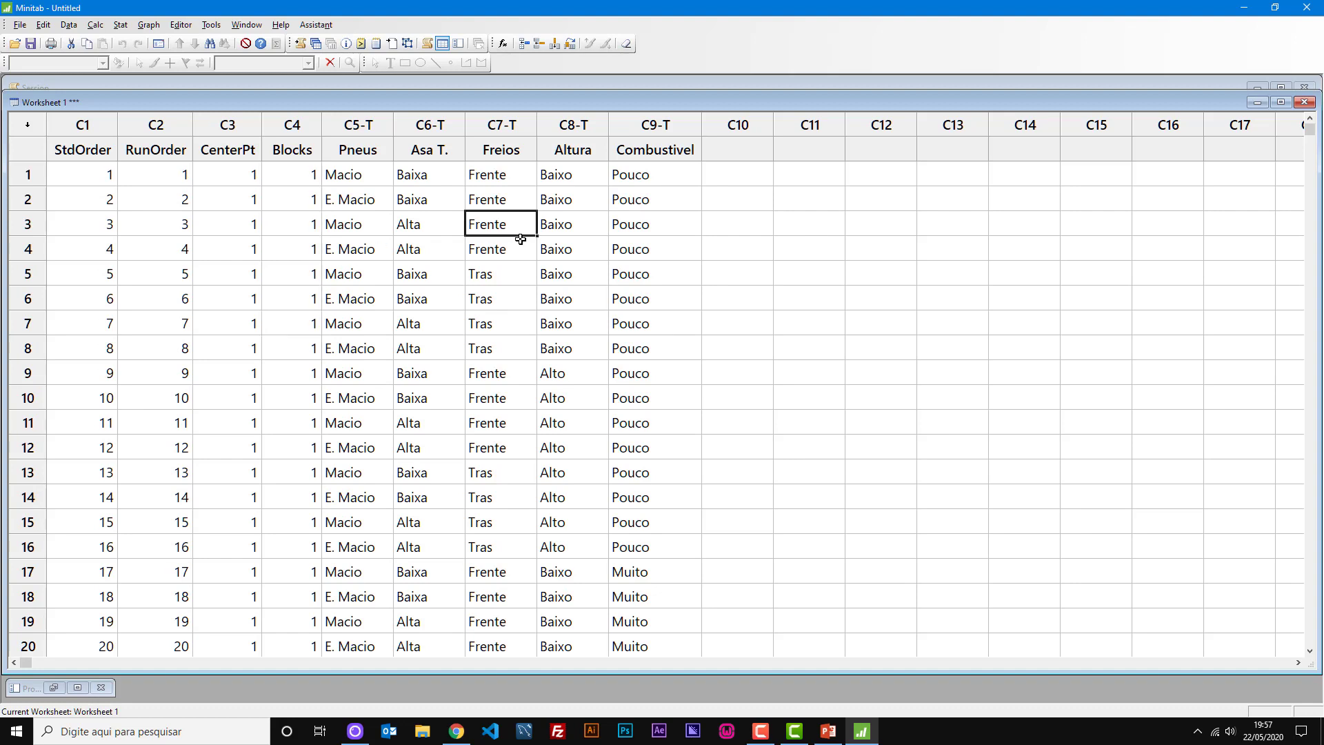
pyautogui.click(351, 172)
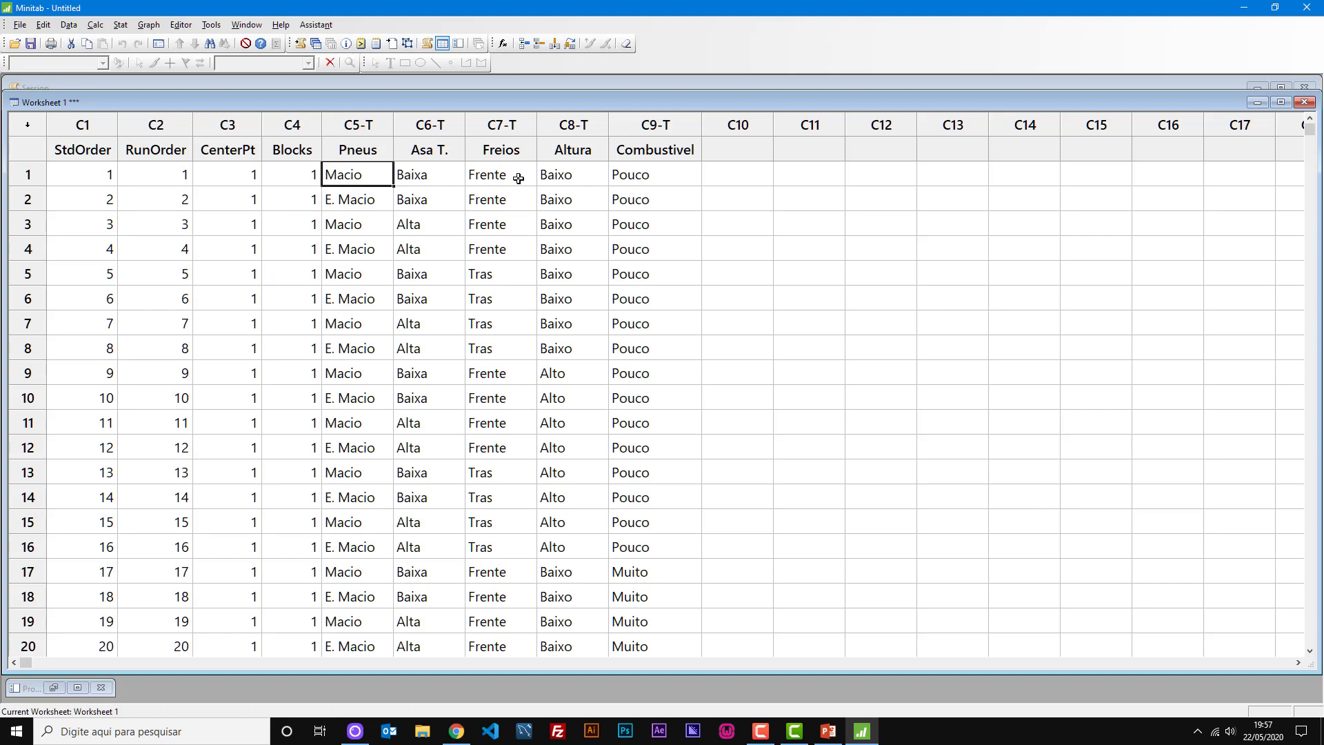
pyautogui.click(493, 175)
pyautogui.moveTo(502, 174); pyautogui.dragTo(499, 350)
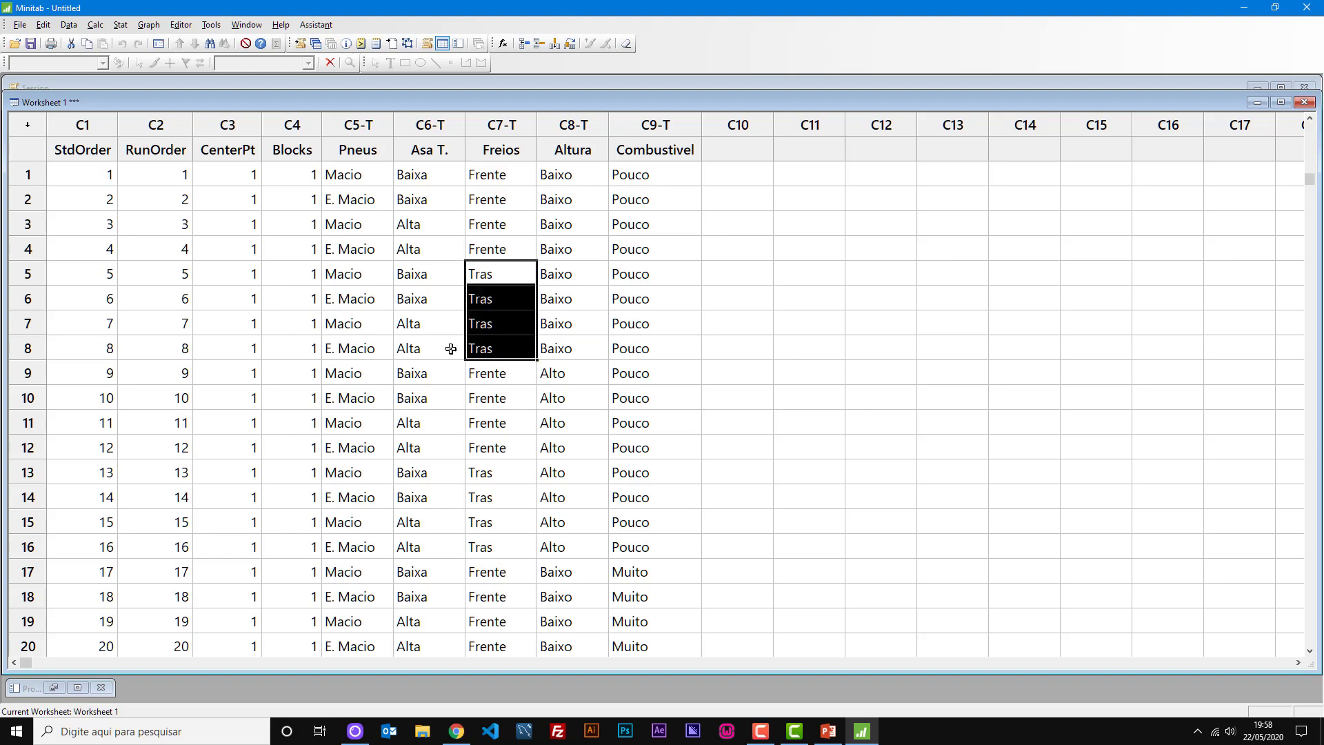
pyautogui.scroll(-3, 449, 349)
pyautogui.scroll(3, 451, 352)
pyautogui.click(451, 348)
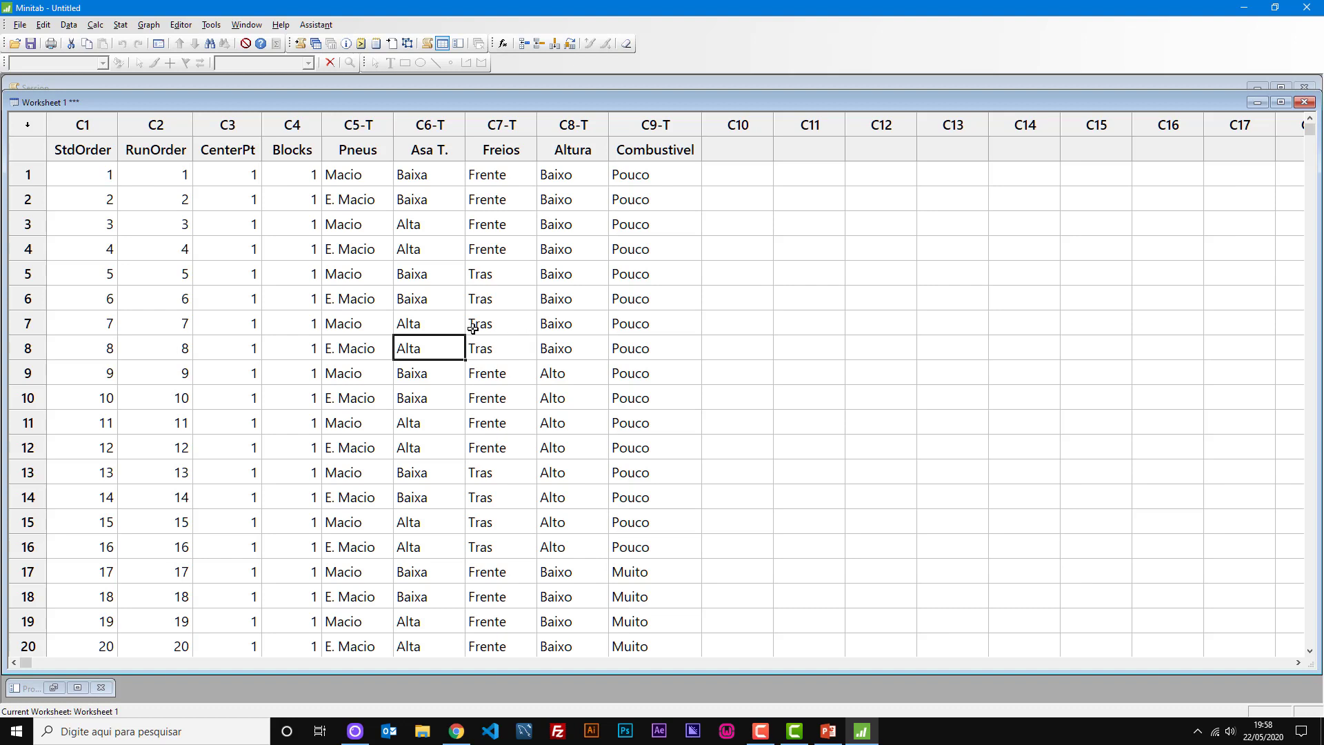
pyautogui.click(362, 178)
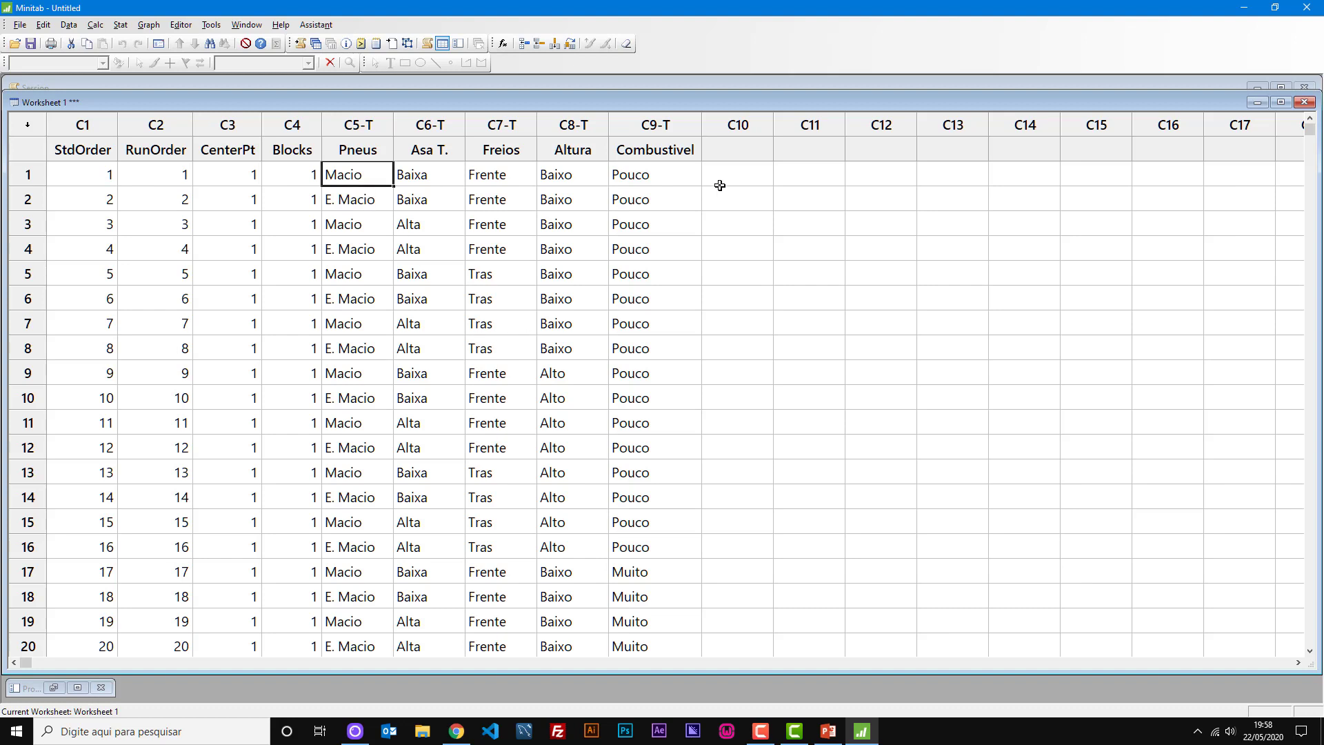
pyautogui.click(648, 178)
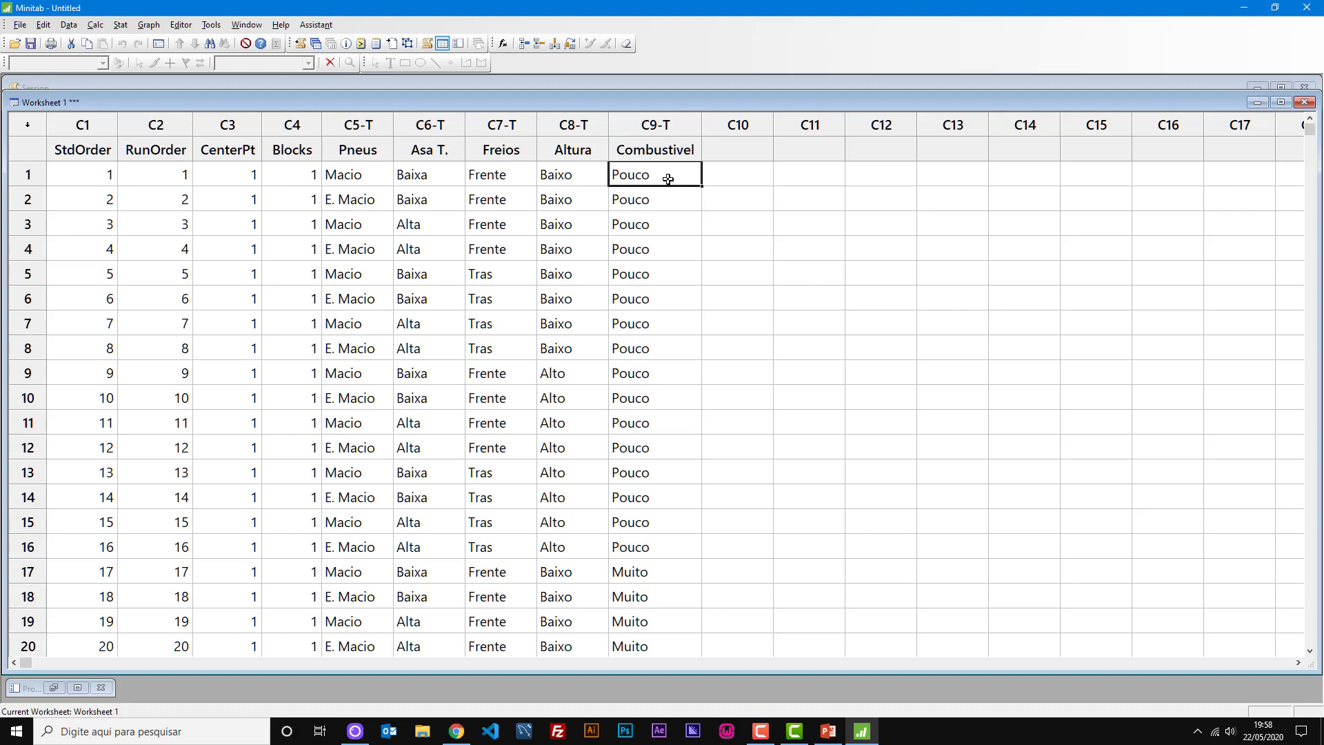
# Review how the levels alternate down each factor column, from Pneus through Combustivel.
pyautogui.moveTo(667, 179); pyautogui.dragTo(379, 565)
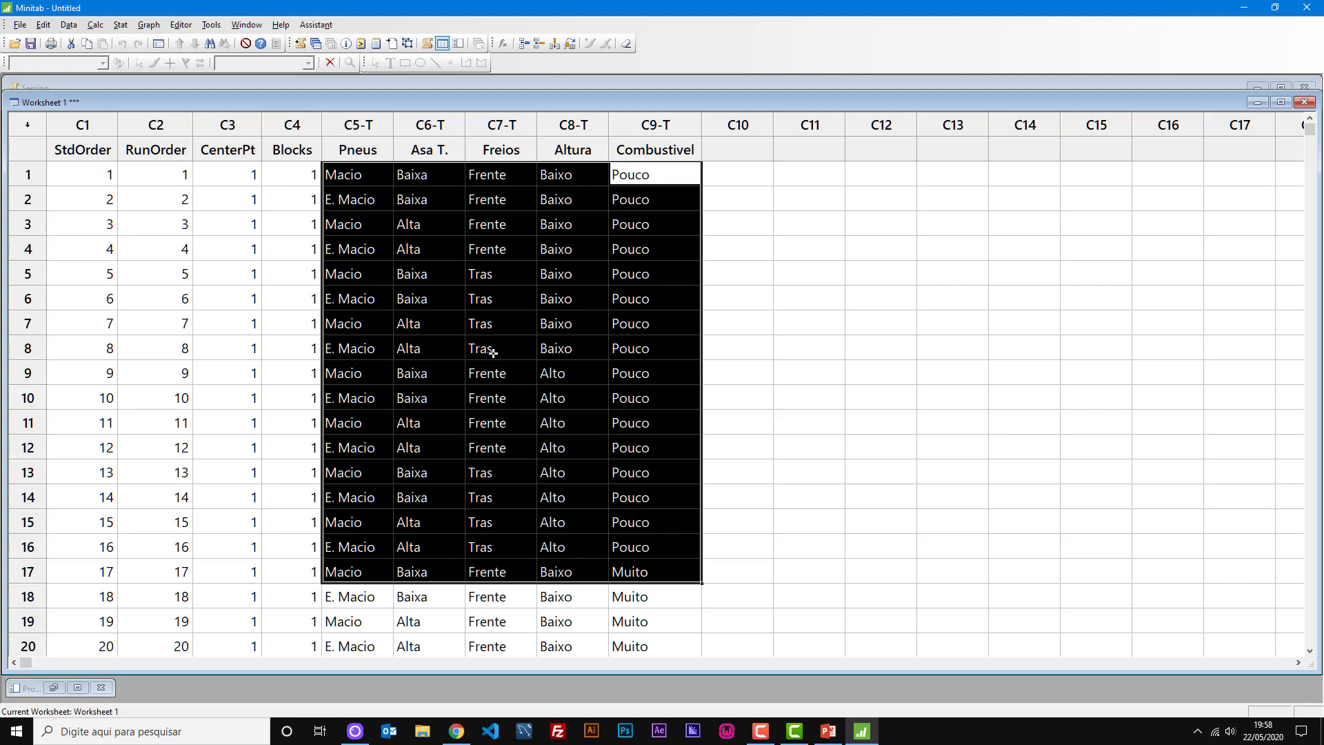
pyautogui.moveTo(431, 182); pyautogui.dragTo(434, 248)
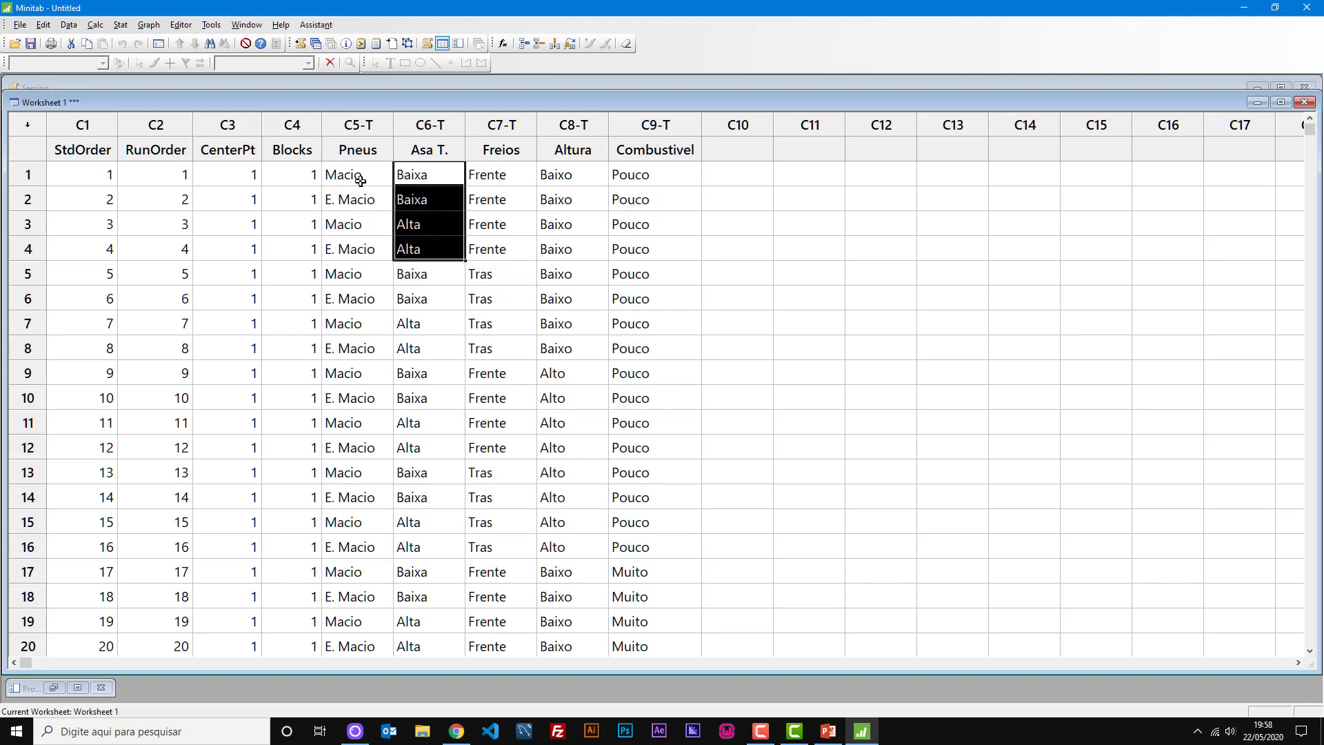
pyautogui.moveTo(357, 177); pyautogui.dragTo(354, 224)
pyautogui.moveTo(436, 172); pyautogui.dragTo(483, 250)
pyautogui.moveTo(583, 177); pyautogui.dragTo(591, 348)
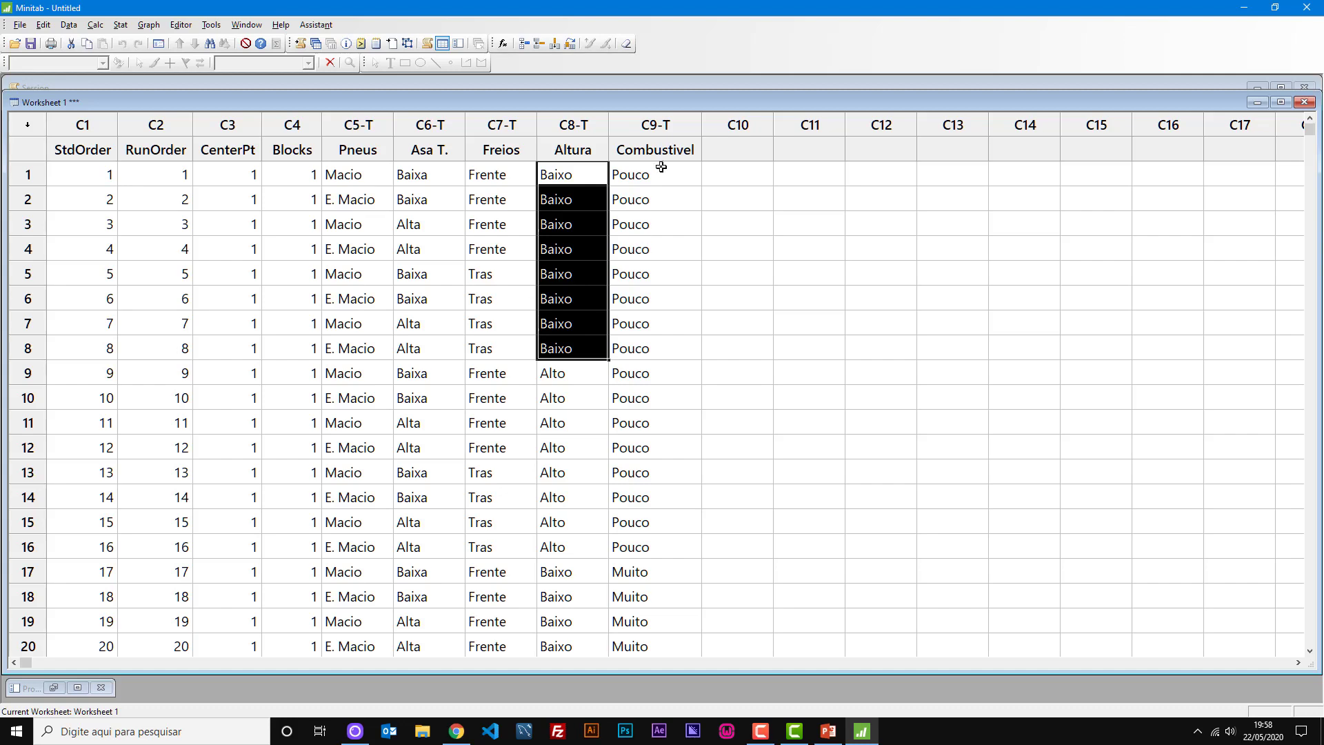
pyautogui.moveTo(655, 174); pyautogui.dragTo(677, 550)
pyautogui.scroll(-6, 677, 387)
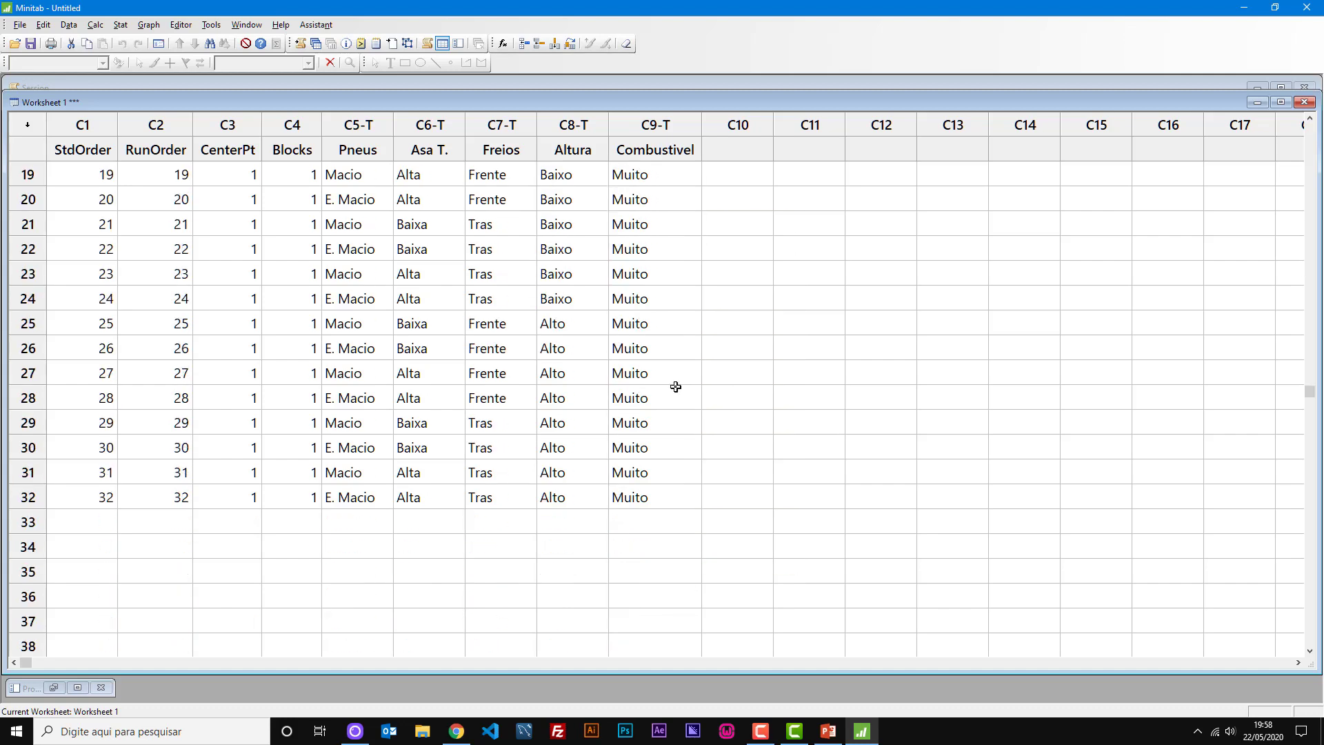
pyautogui.scroll(6, 663, 270)
pyautogui.click(663, 270)
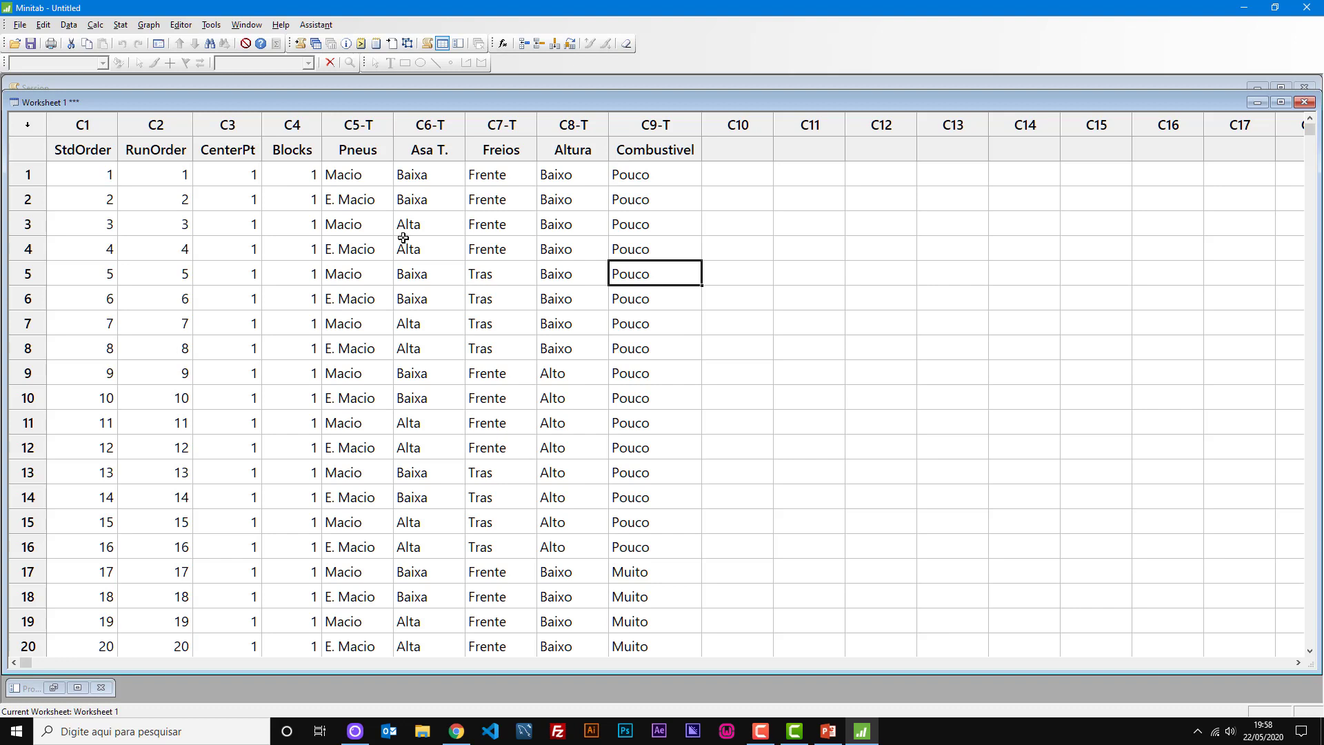
# Compare the Pneus levels in runs 2 to 4 and the Freios levels of runs 1 to 4 with runs 5 to 8.
pyautogui.click(379, 198)
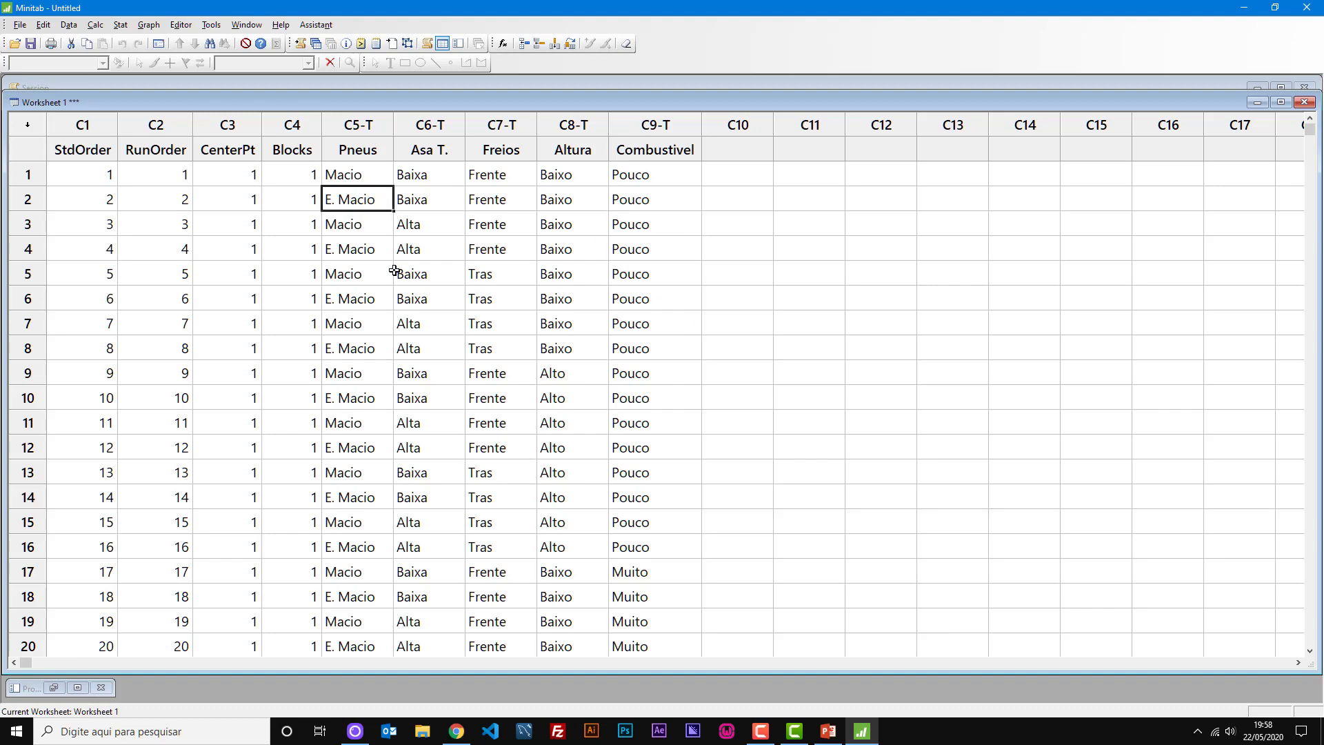
pyautogui.click(381, 253)
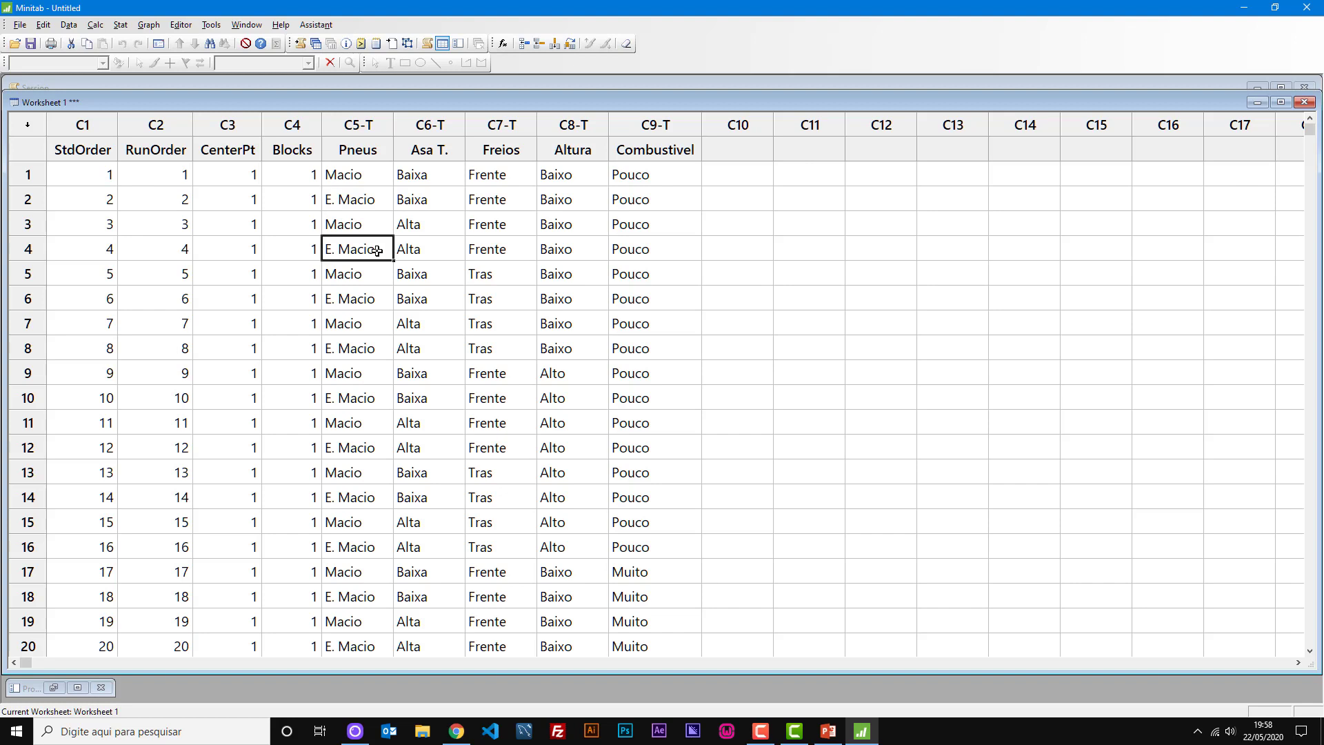
pyautogui.click(353, 225)
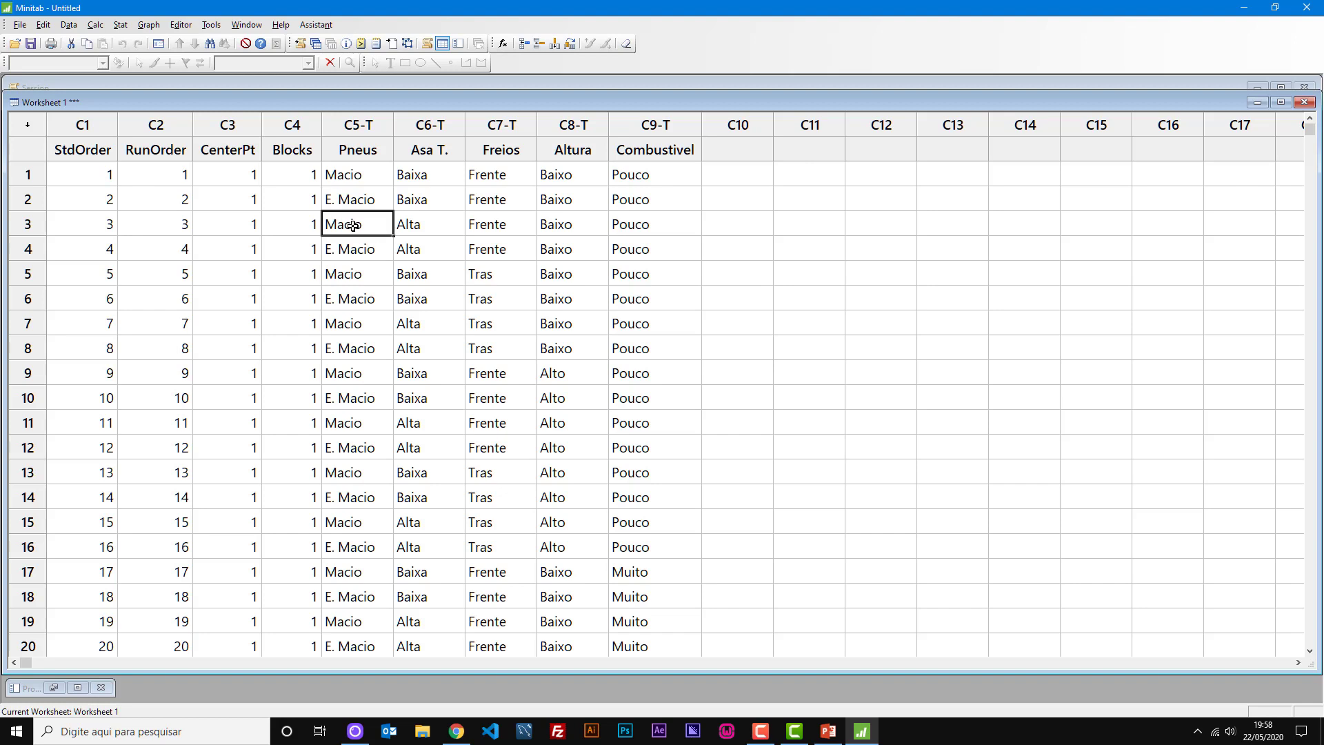
pyautogui.click(652, 222)
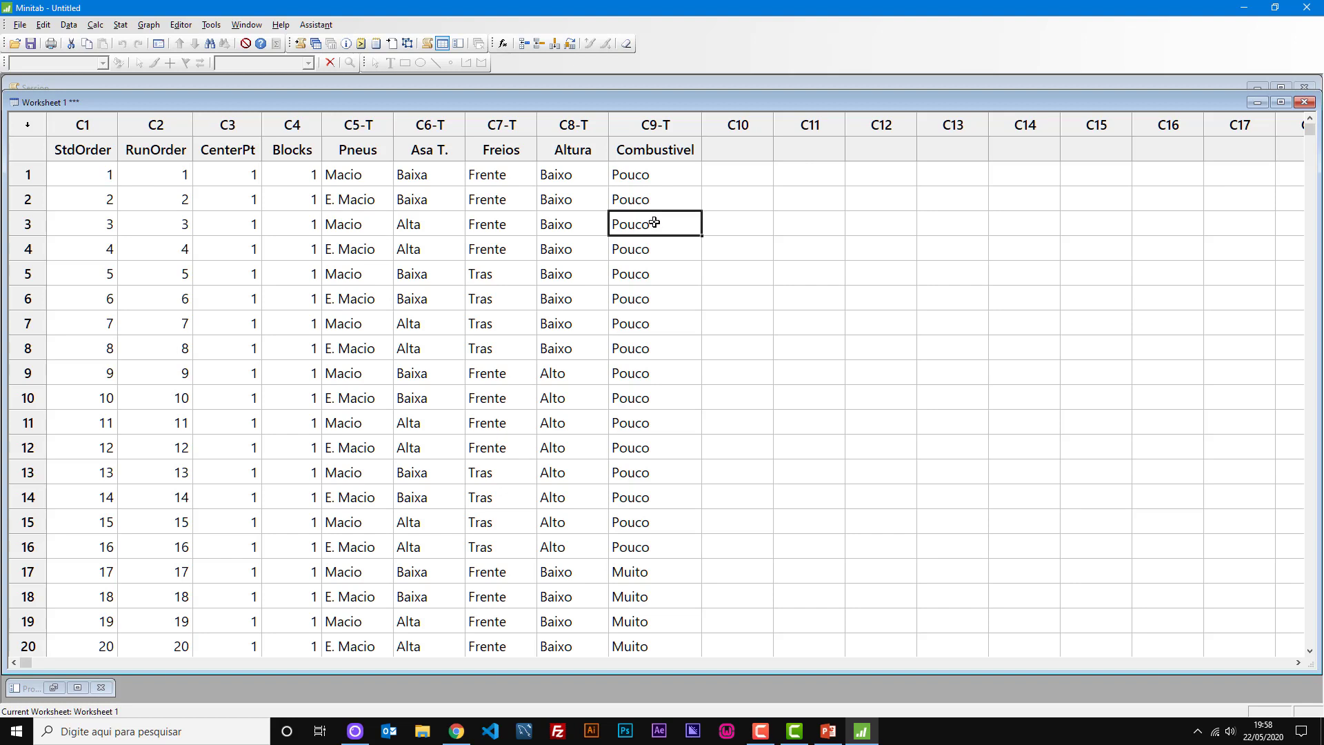
pyautogui.click(509, 267)
pyautogui.moveTo(496, 176); pyautogui.dragTo(510, 254)
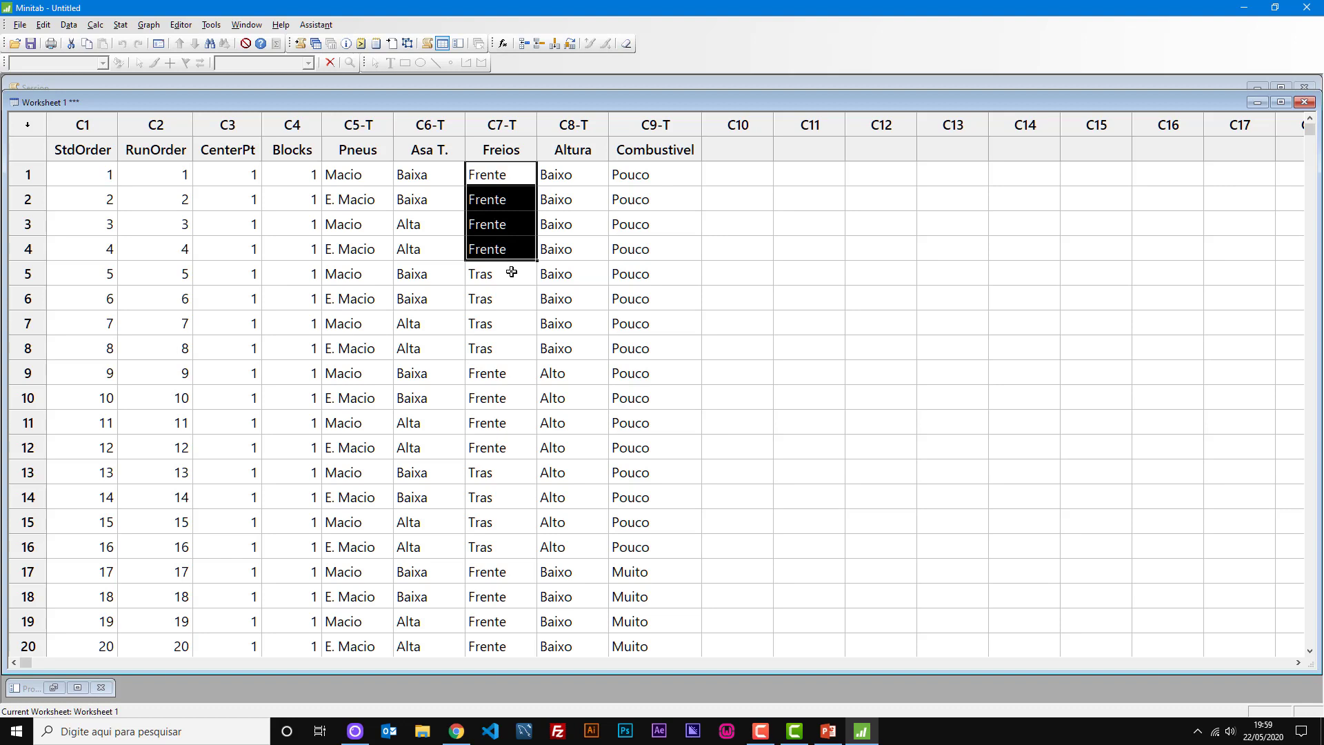
pyautogui.moveTo(512, 273); pyautogui.dragTo(497, 346)
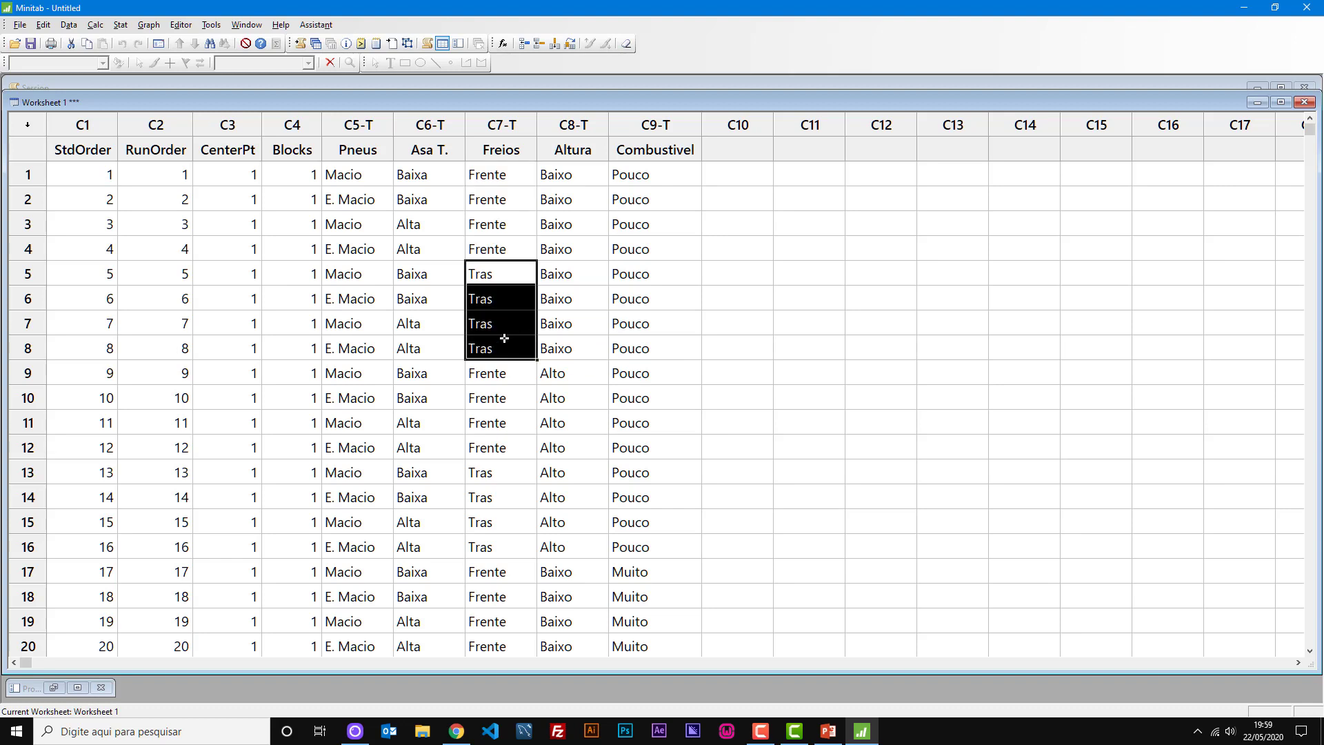
pyautogui.click(504, 338)
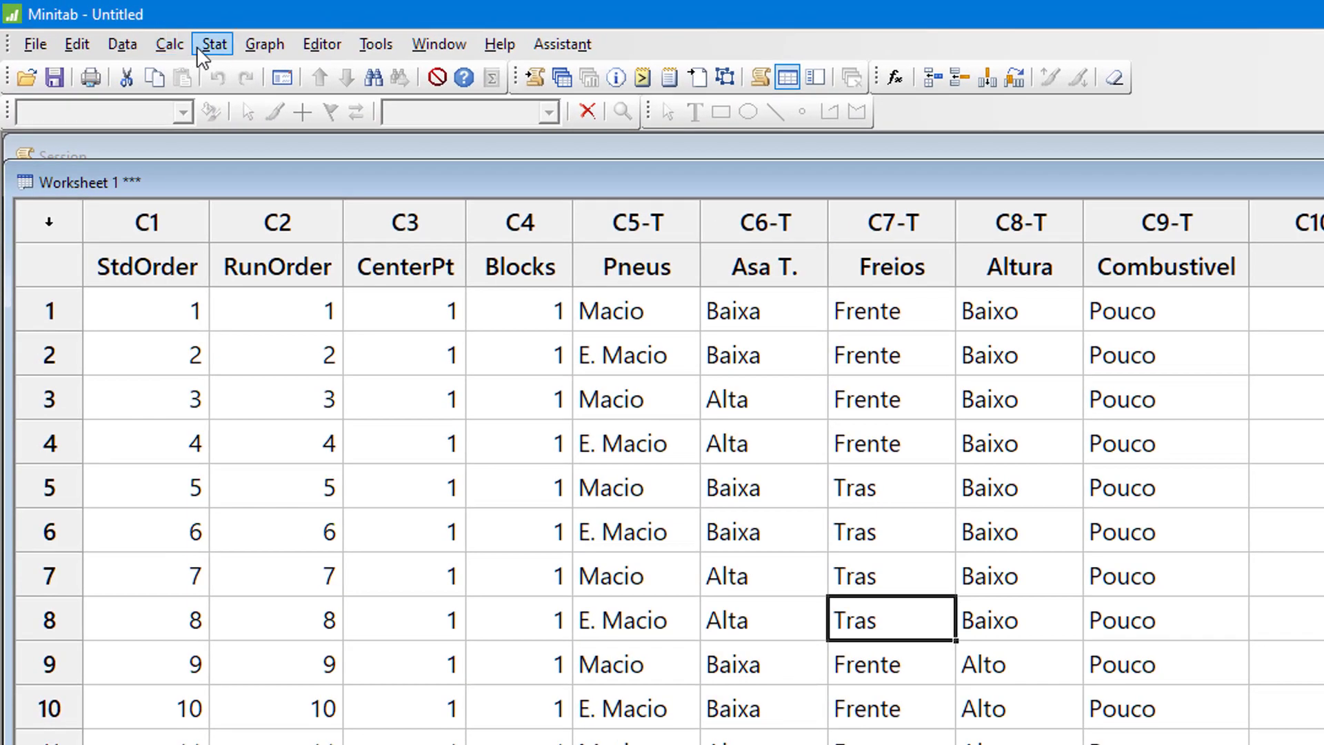
# Set up a new 2-level factorial design with specified generators, choosing the 32-run full factorial and keeping the five text factors and their levels.
pyautogui.click(117, 28)
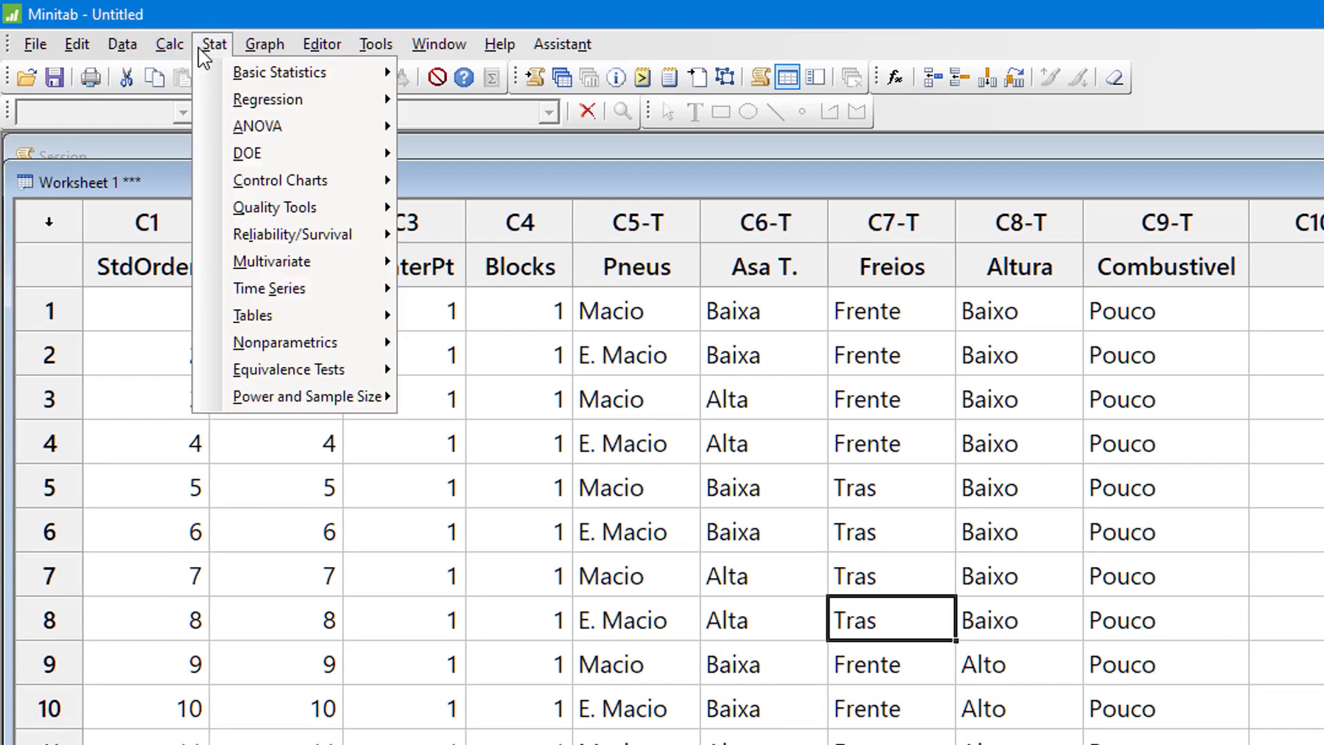
pyautogui.moveTo(374, 160)
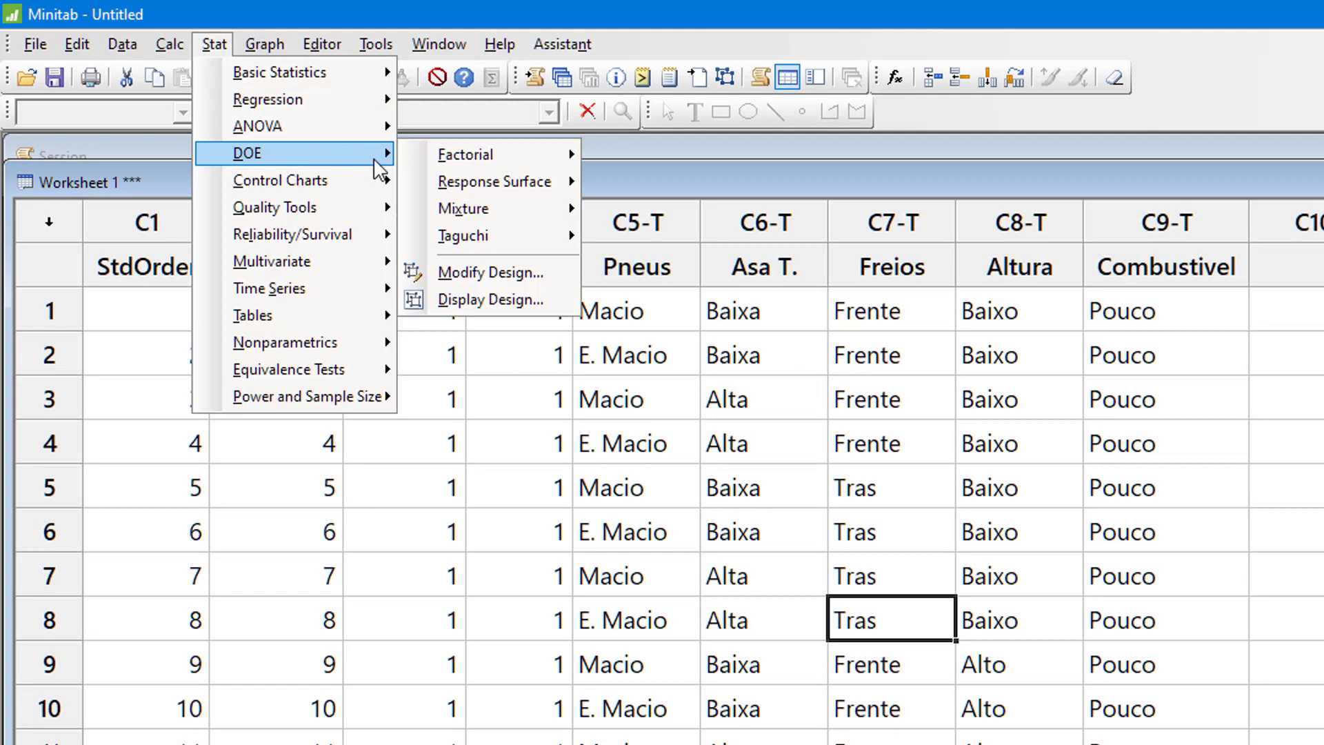
pyautogui.moveTo(494, 159)
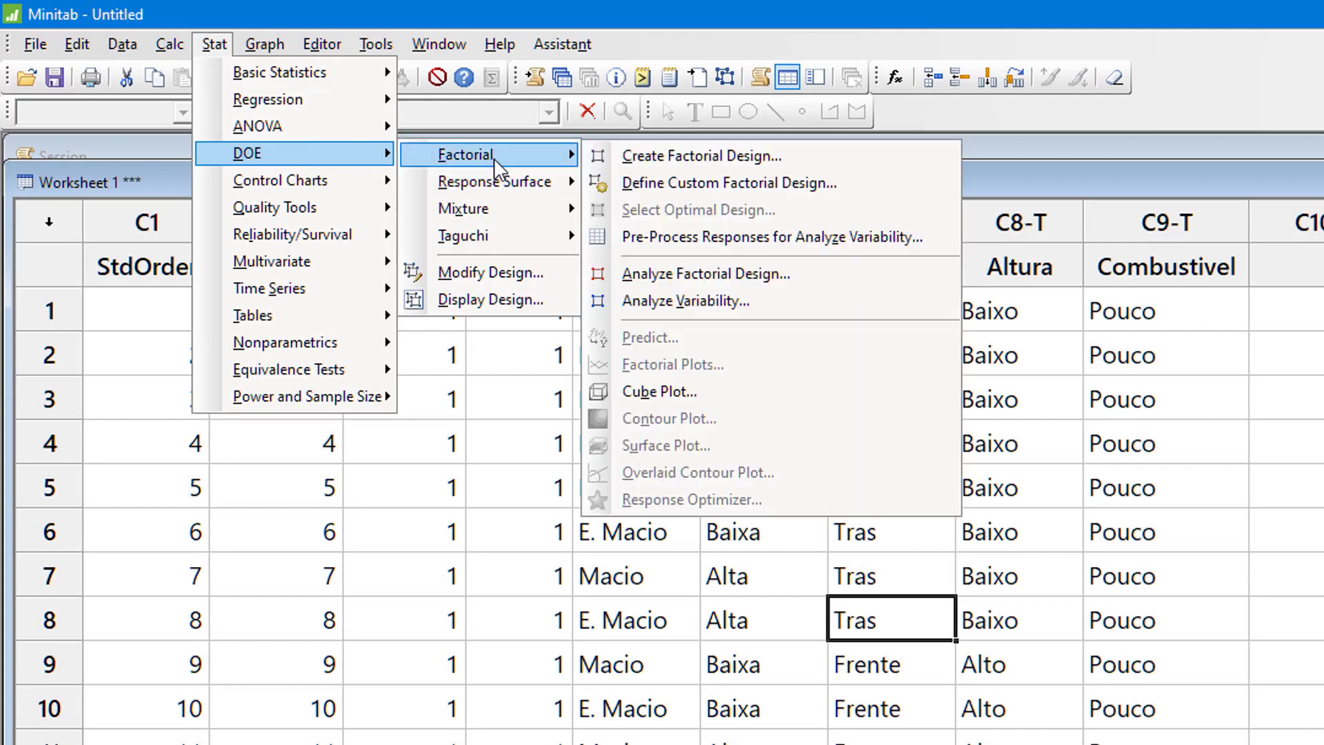
pyautogui.click(654, 164)
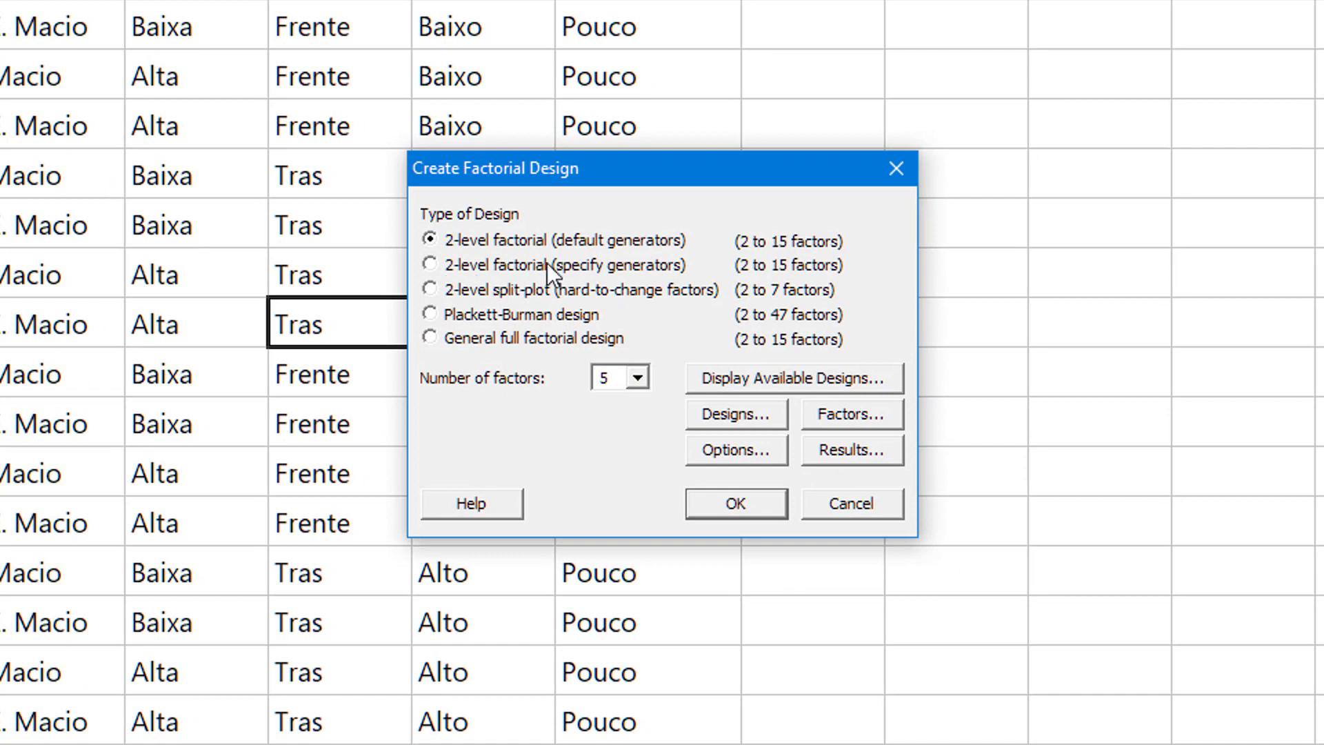
pyautogui.click(647, 271)
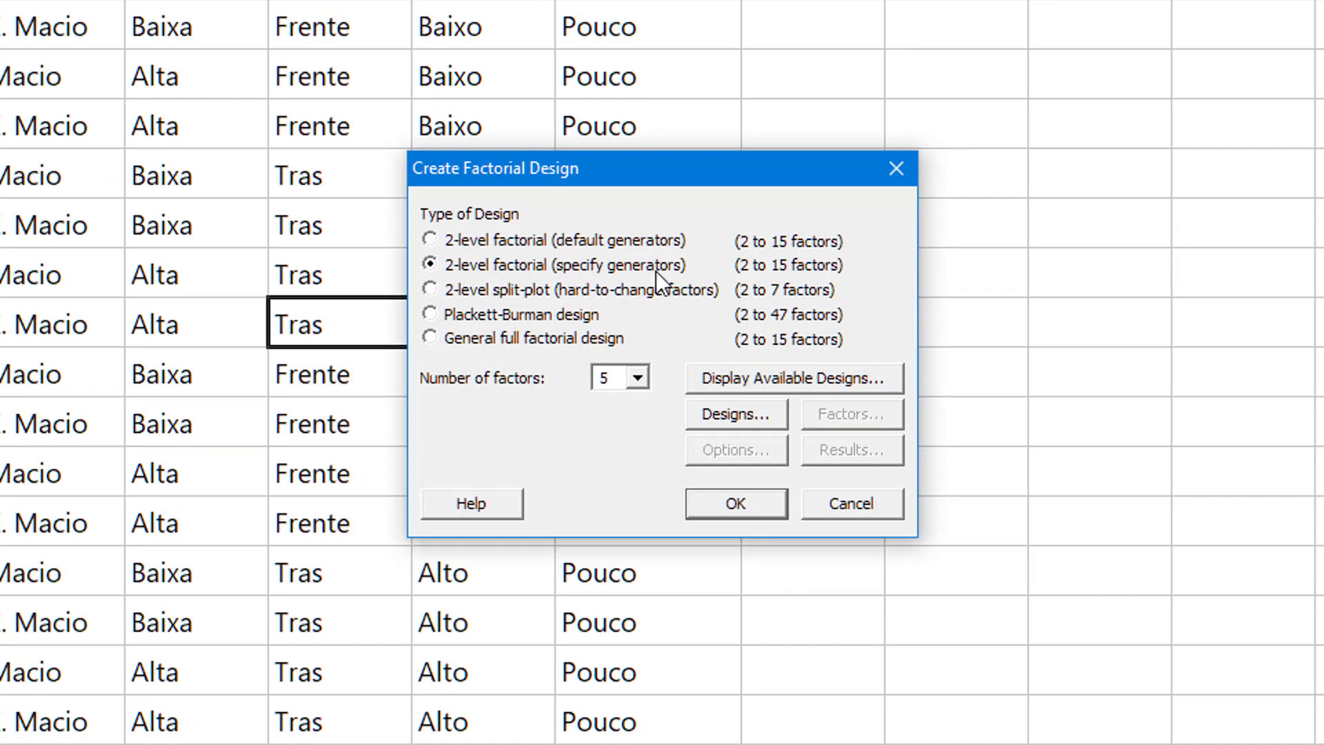
pyautogui.click(752, 422)
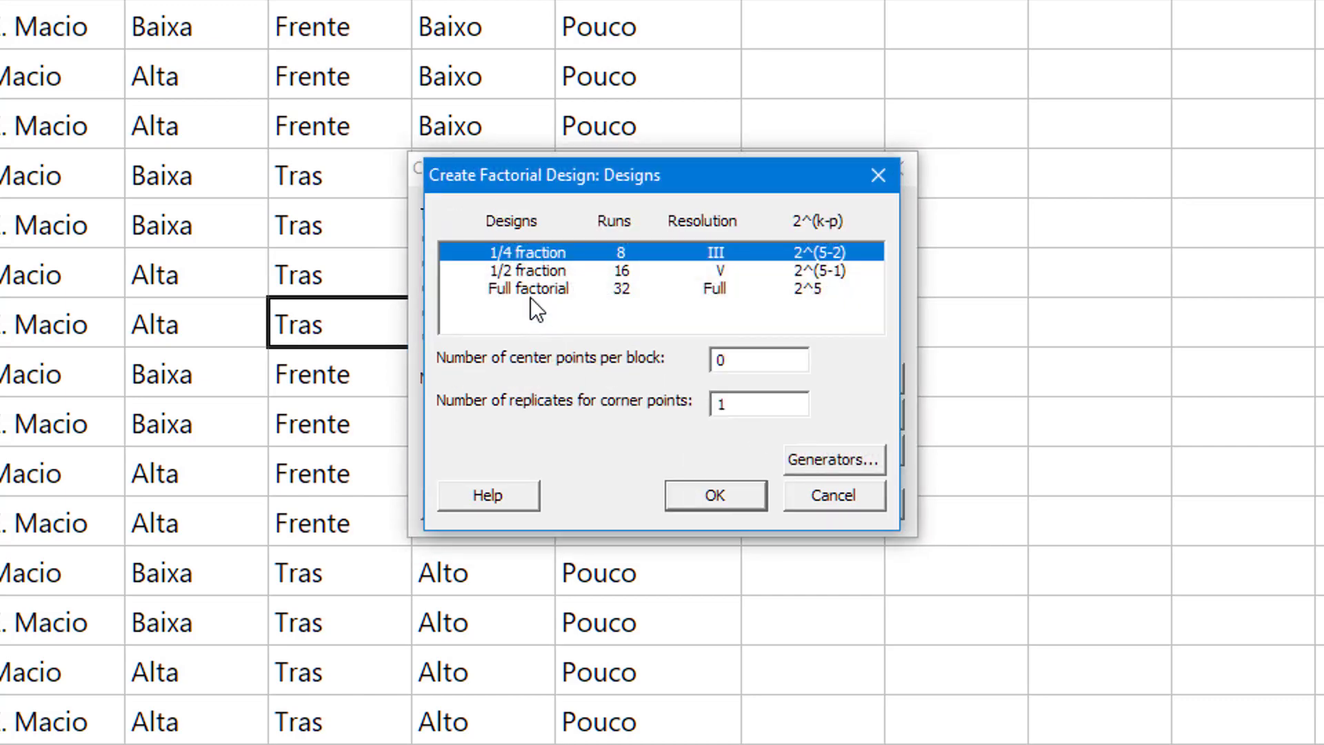
pyautogui.click(532, 292)
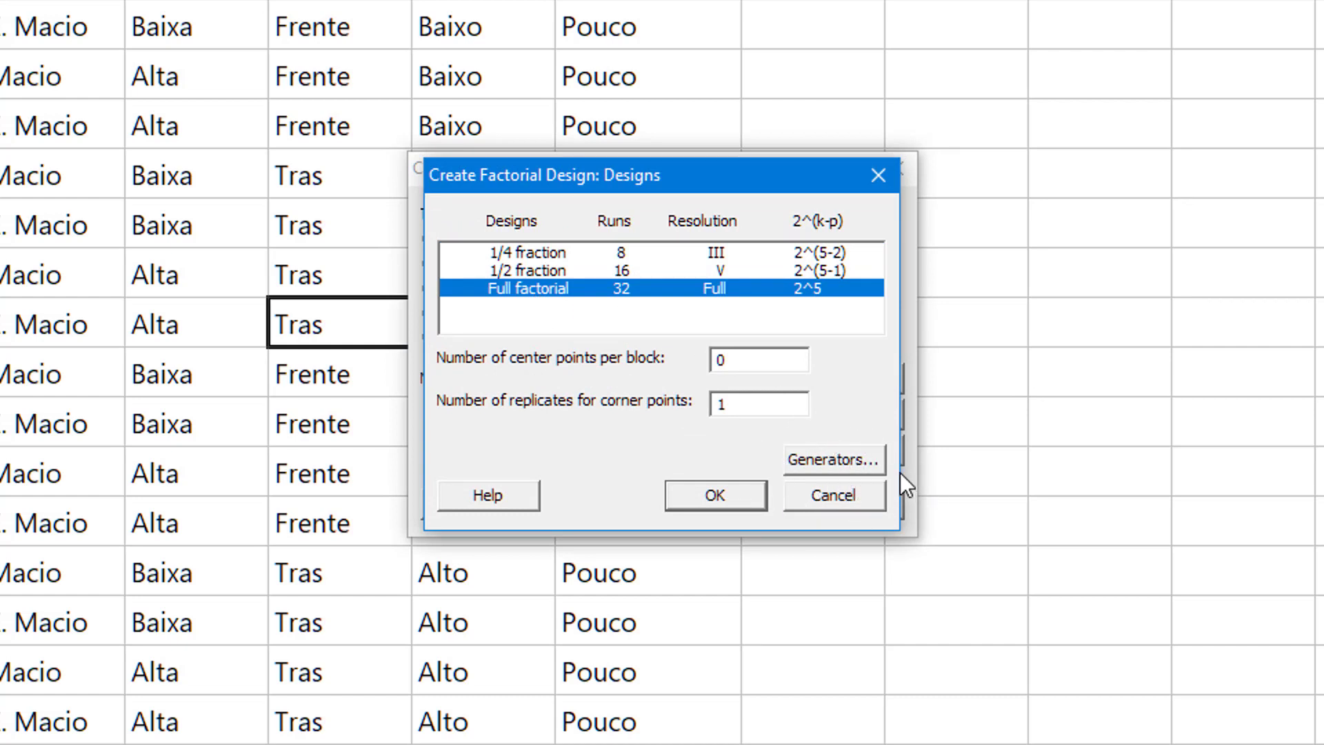
pyautogui.click(726, 499)
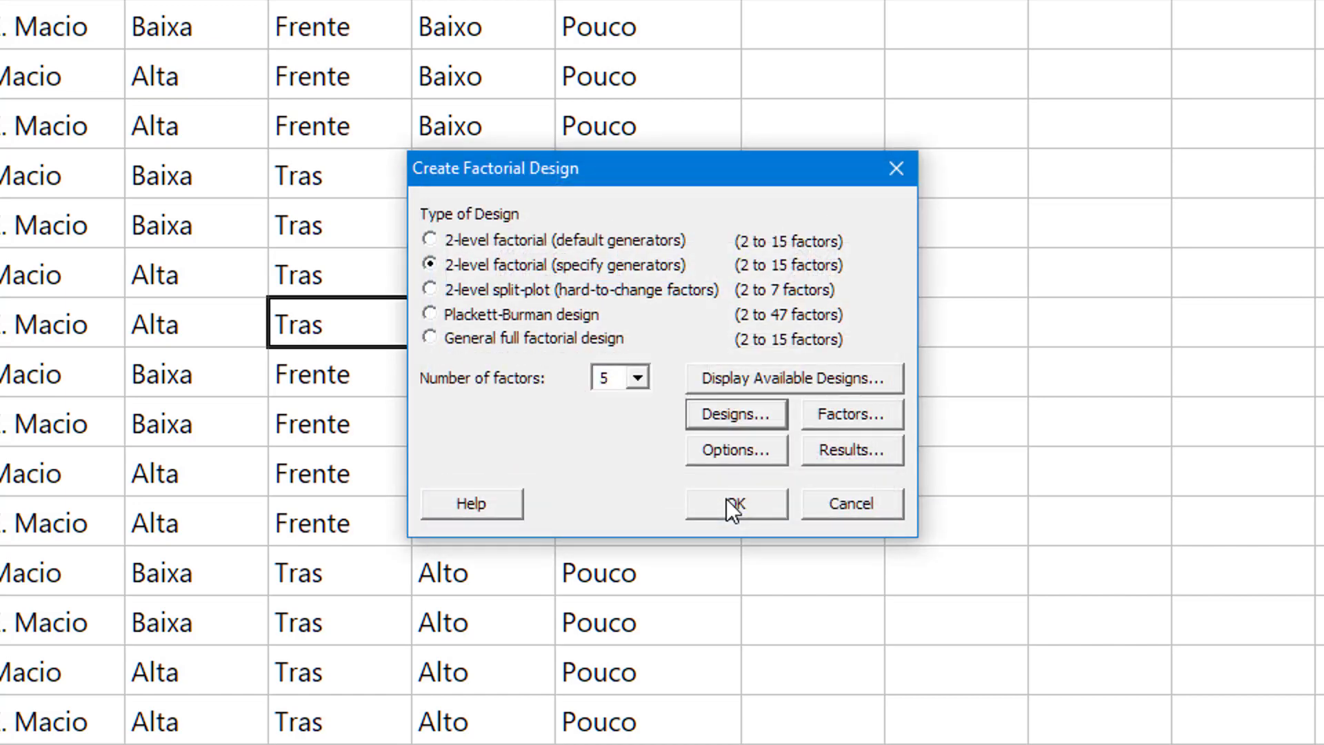
pyautogui.click(839, 422)
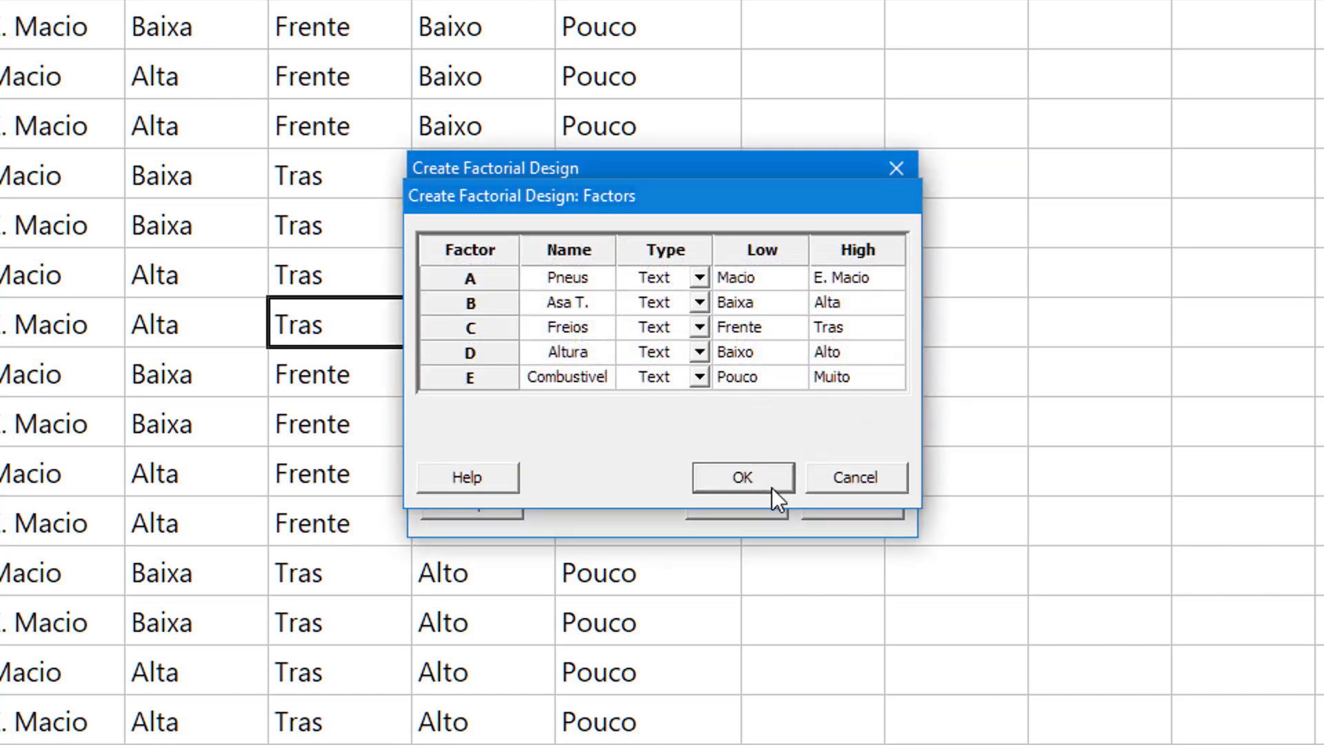
pyautogui.click(772, 486)
# Open the full factorial's generator settings, accept them with both generator lists empty, and create the design in a new worksheet.
pyautogui.click(759, 420)
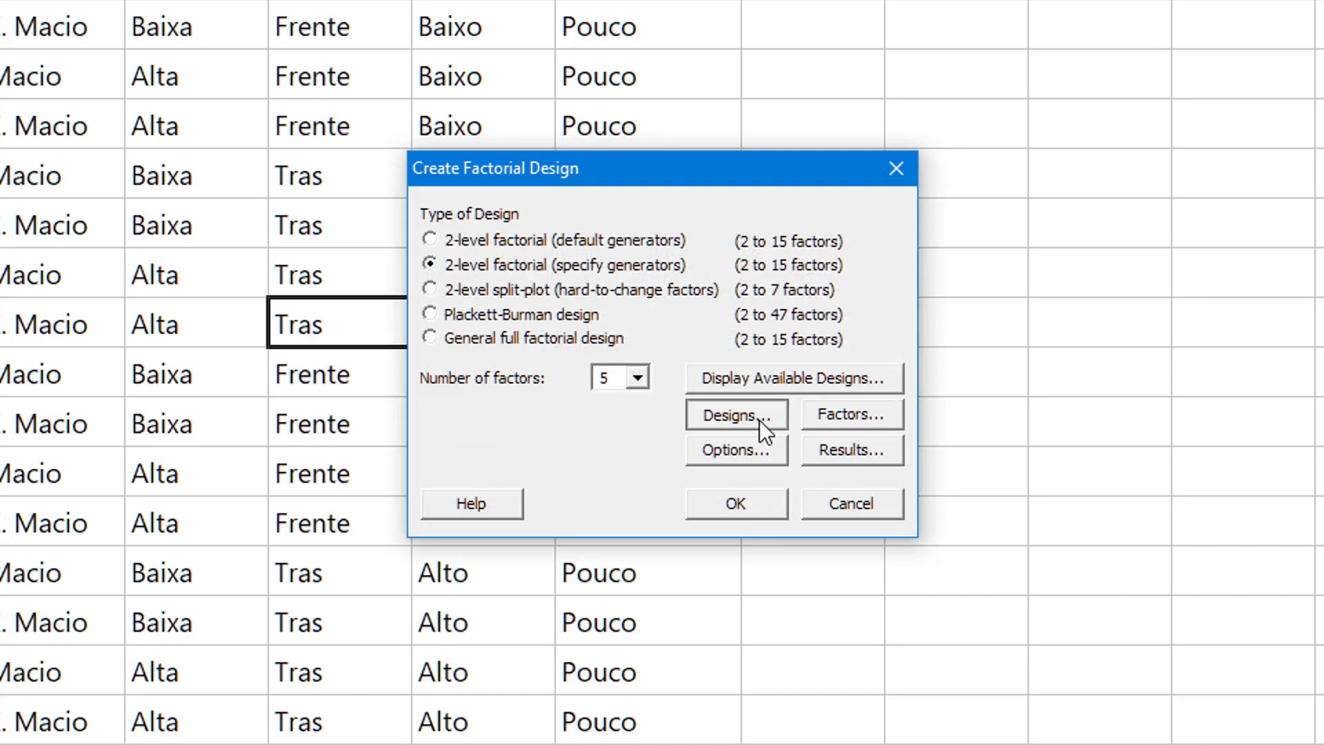
pyautogui.click(867, 466)
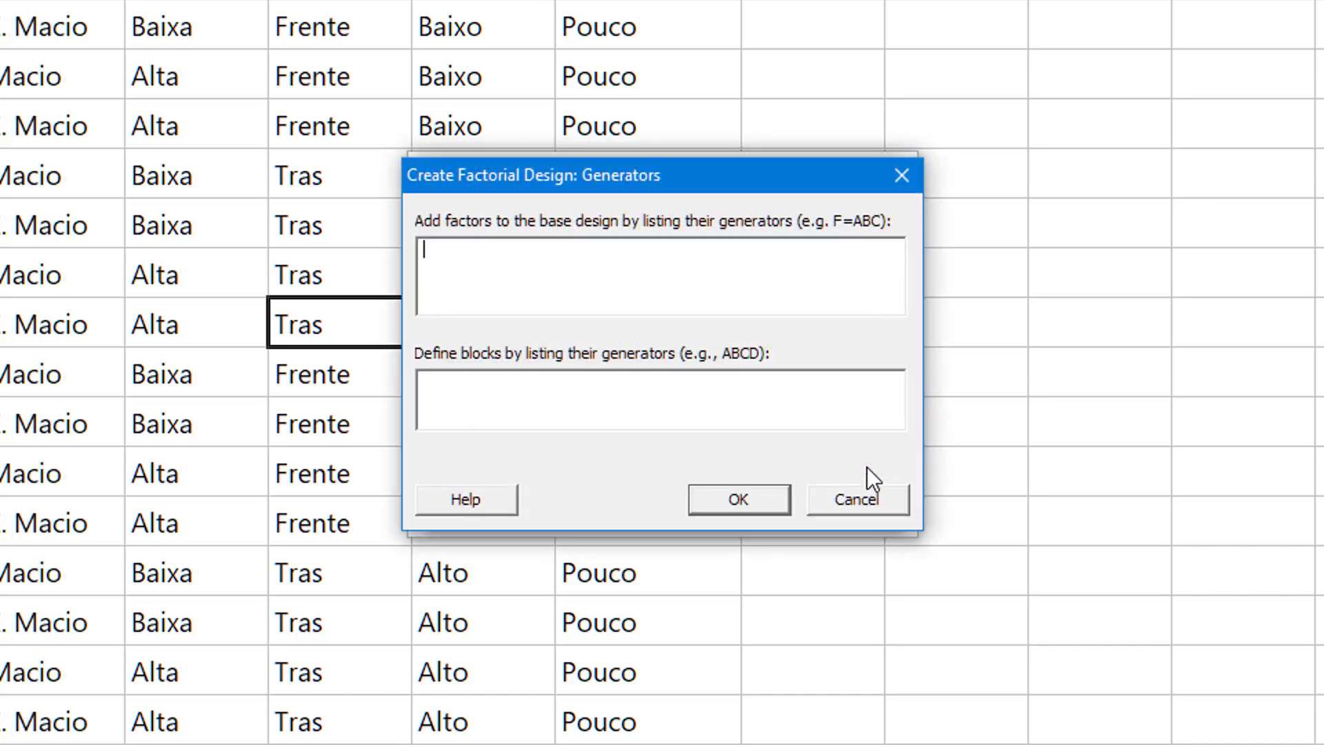
pyautogui.moveTo(771, 180); pyautogui.dragTo(1185, 180)
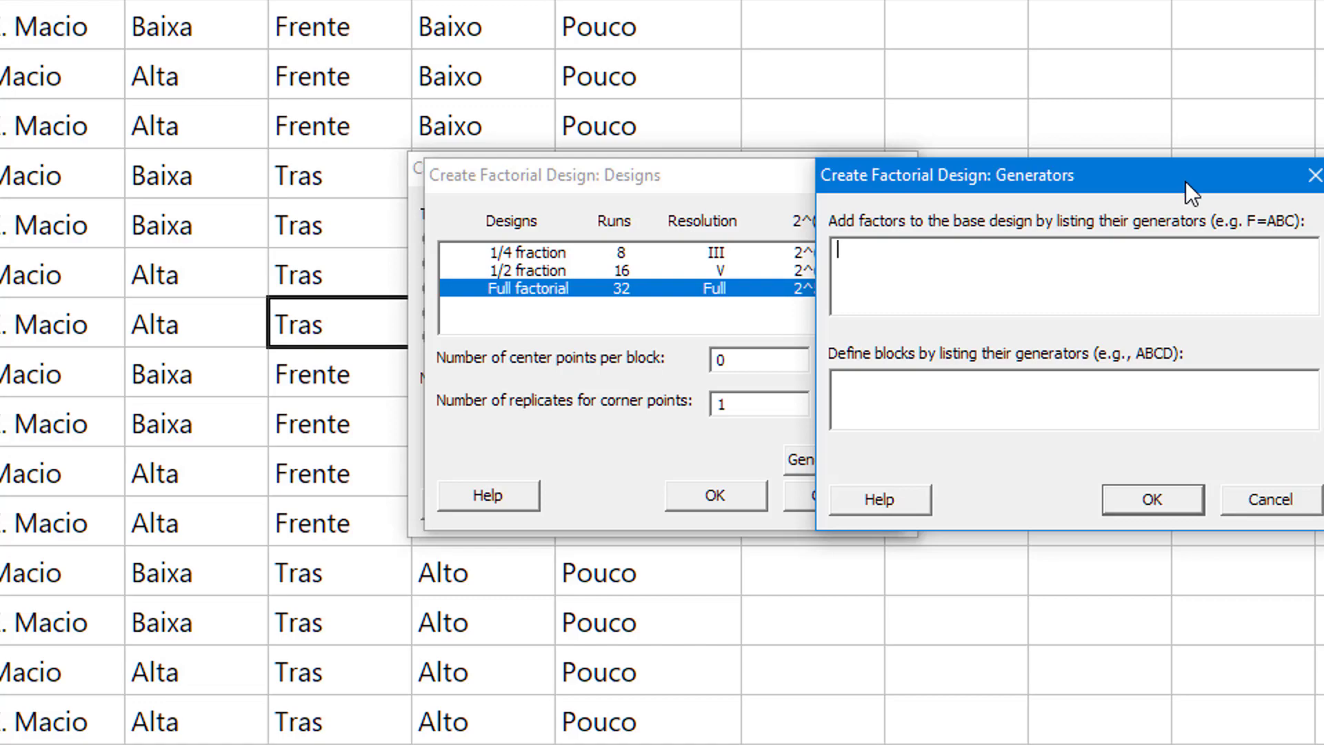
pyautogui.click(1120, 390)
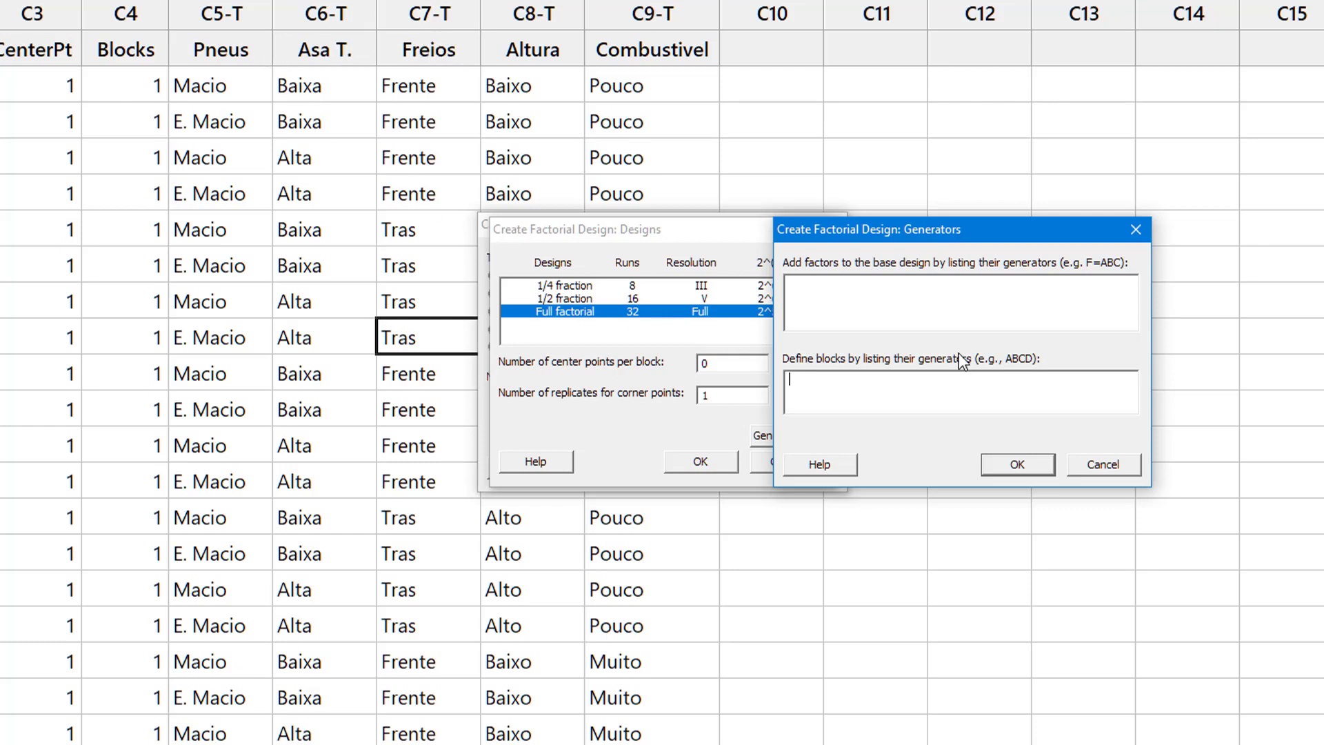
pyautogui.click(930, 381)
pyautogui.click(996, 462)
pyautogui.click(713, 465)
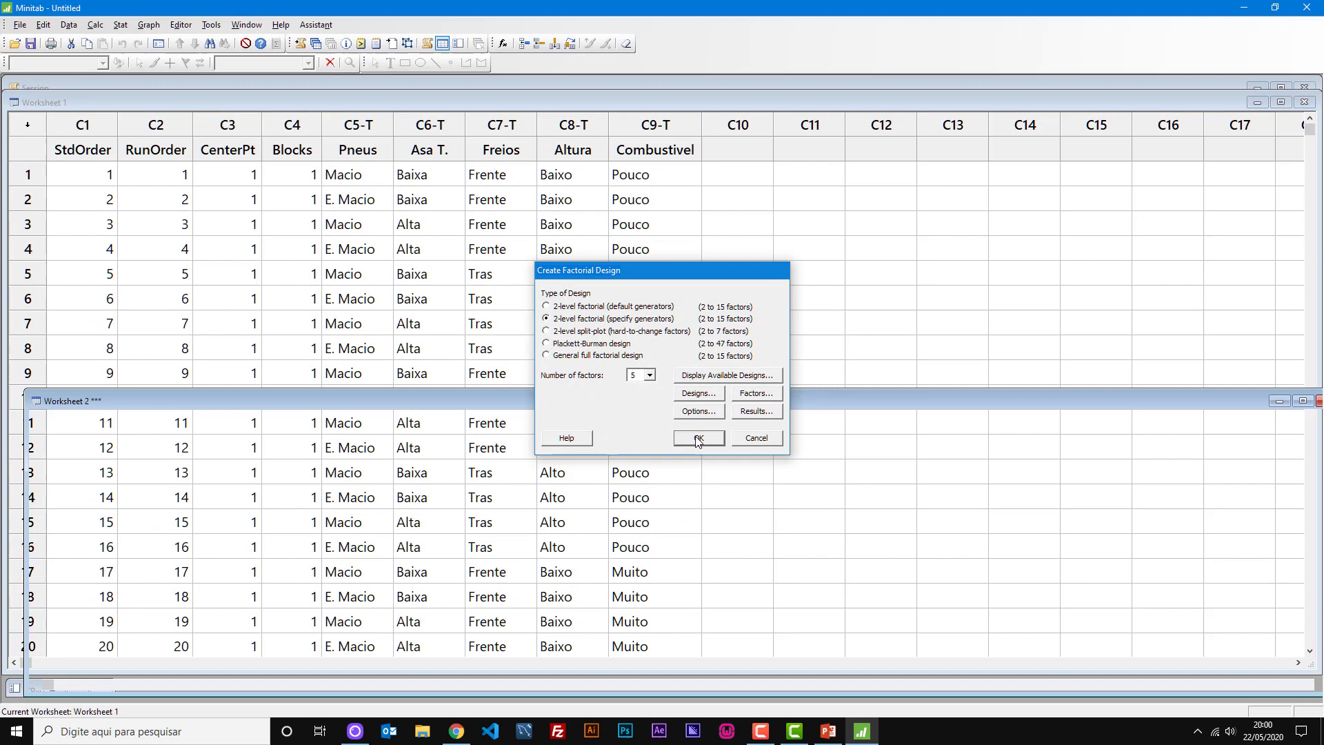
# Confirm the specified-generator factorial design and maximize the new Worksheet 2 with enlarged cell text.
pyautogui.click(697, 439)
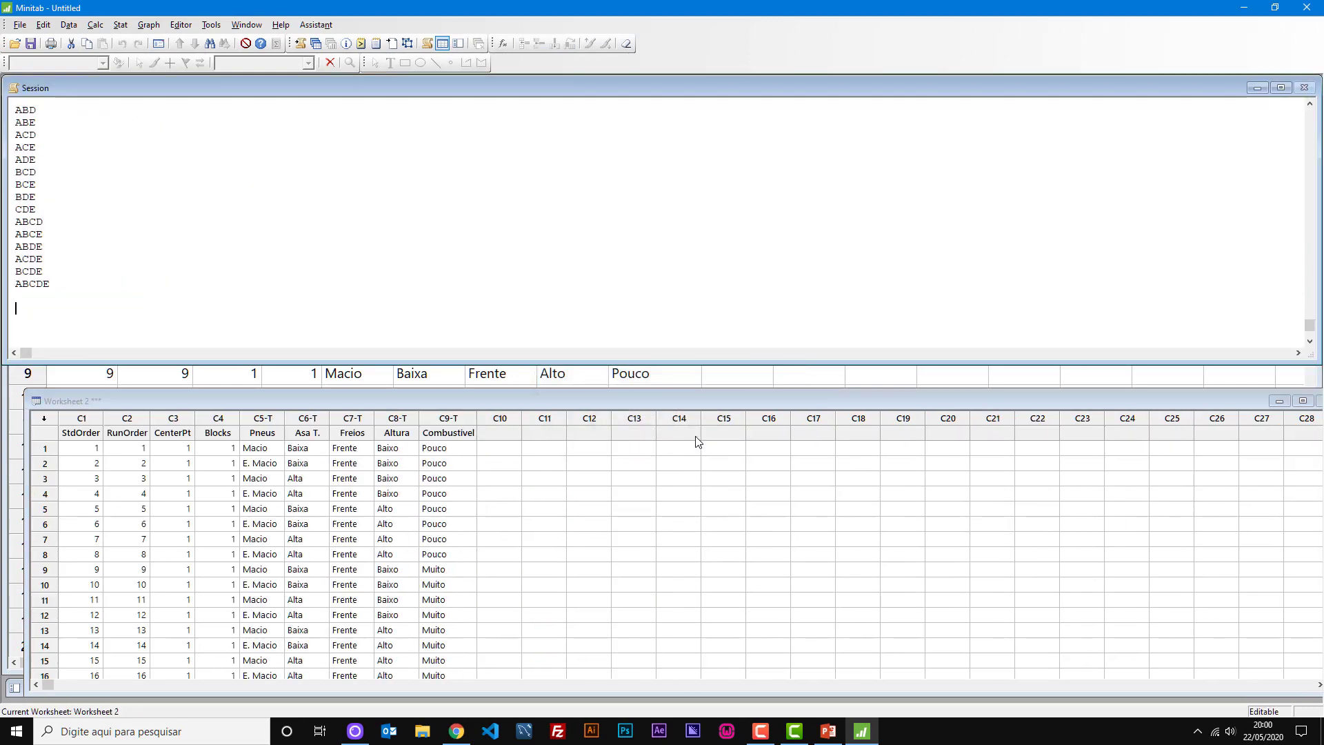
pyautogui.click(706, 404)
pyautogui.doubleClick(705, 404)
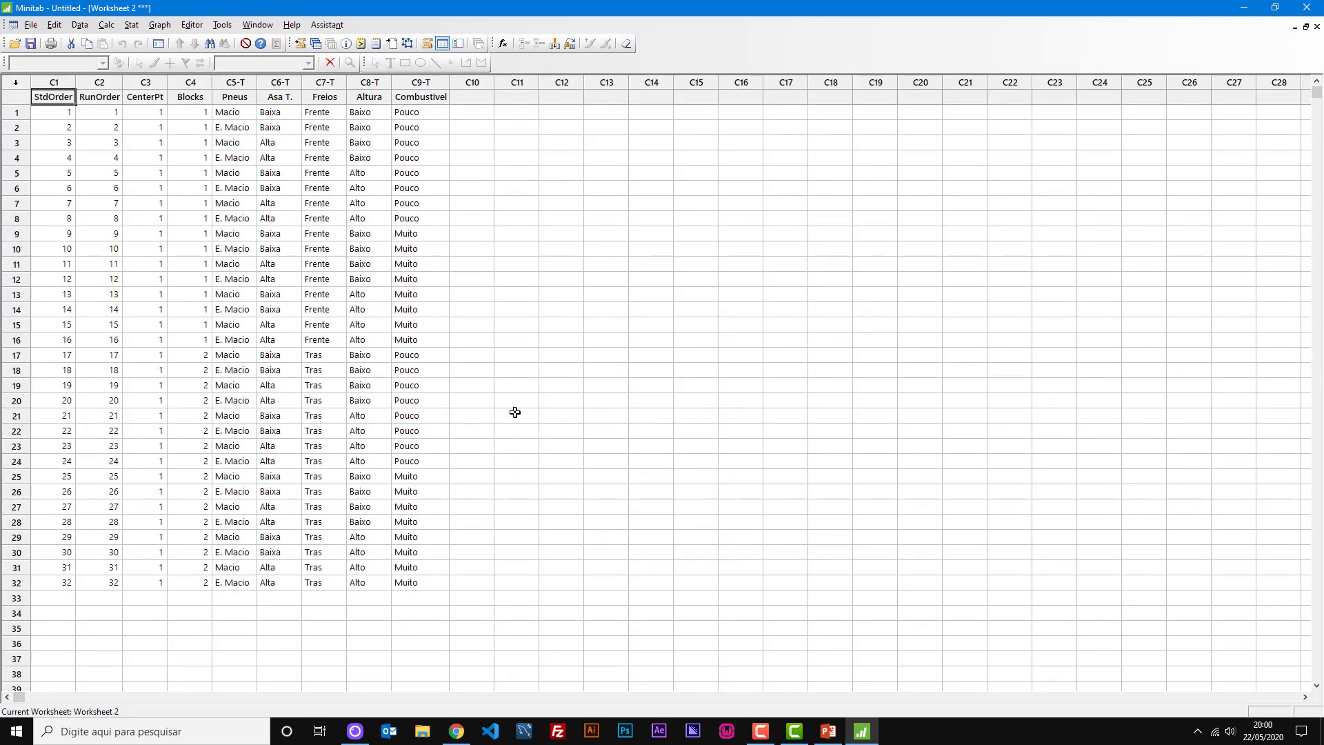
pyautogui.scroll(4, 515, 412)
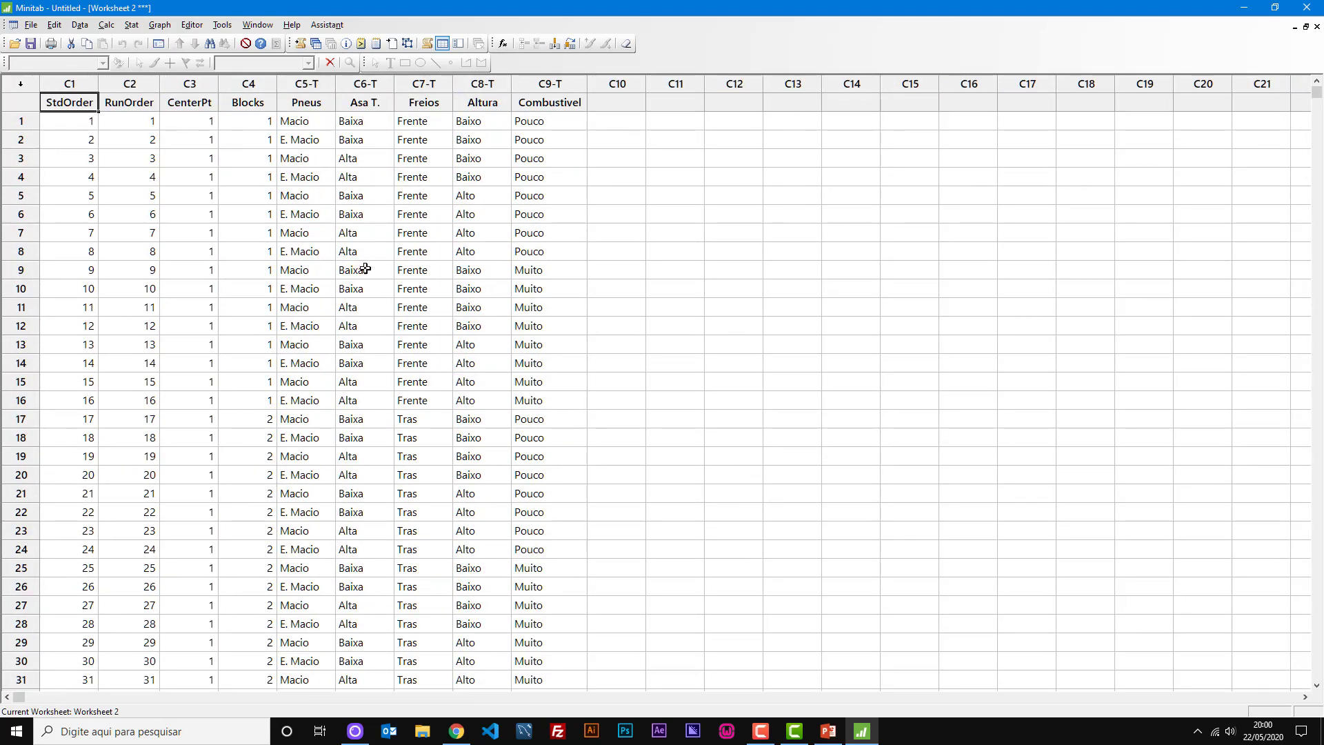
# Compare the Freios levels of runs 1 to 16 with those of runs 17 to 32 in Worksheet 2.
pyautogui.click(416, 122)
pyautogui.moveTo(417, 126); pyautogui.dragTo(426, 399)
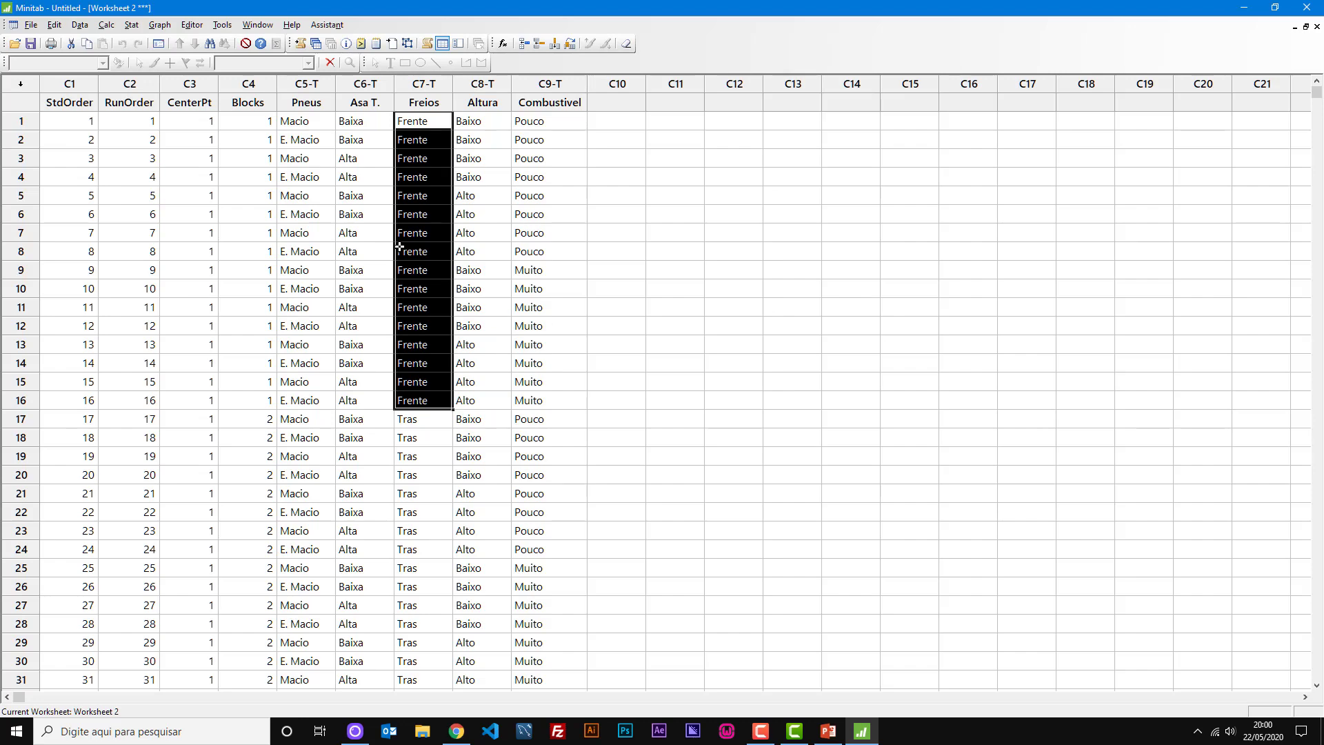
pyautogui.scroll(-4, 399, 247)
pyautogui.moveTo(403, 195); pyautogui.dragTo(414, 481)
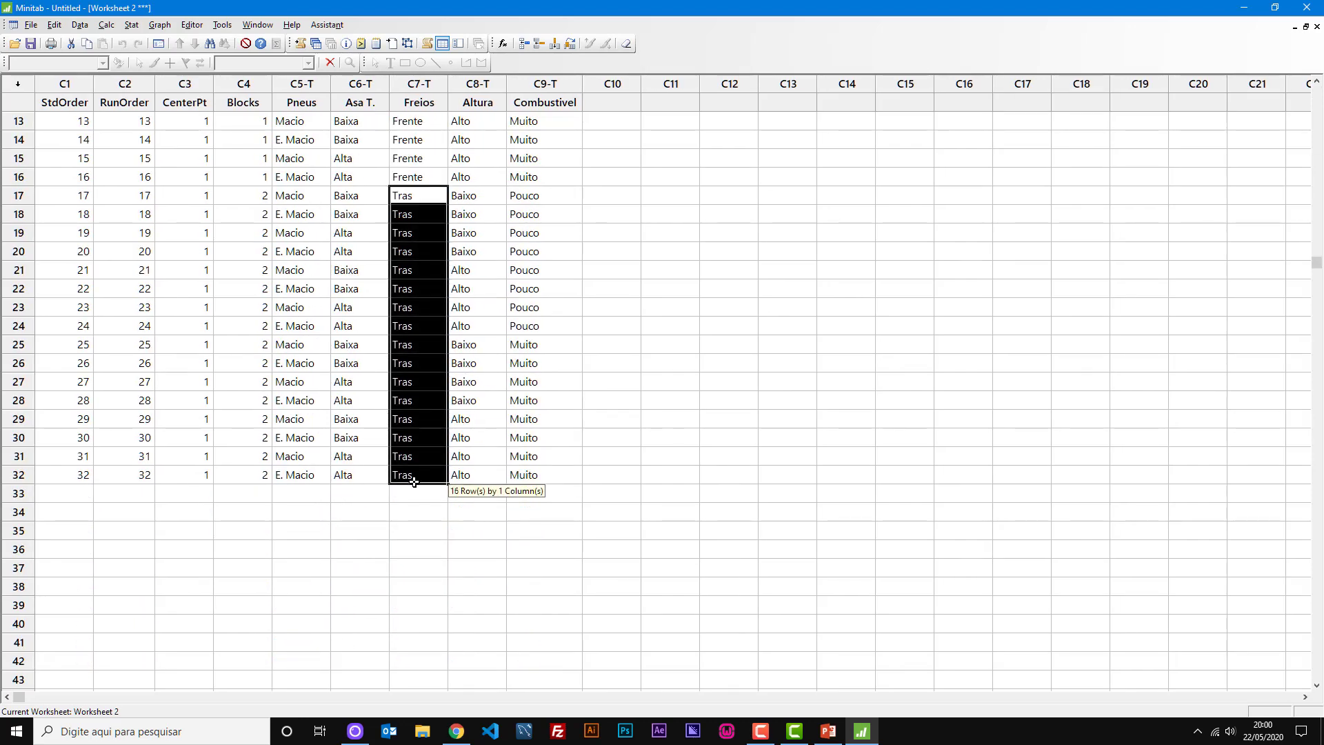
pyautogui.scroll(4, 531, 282)
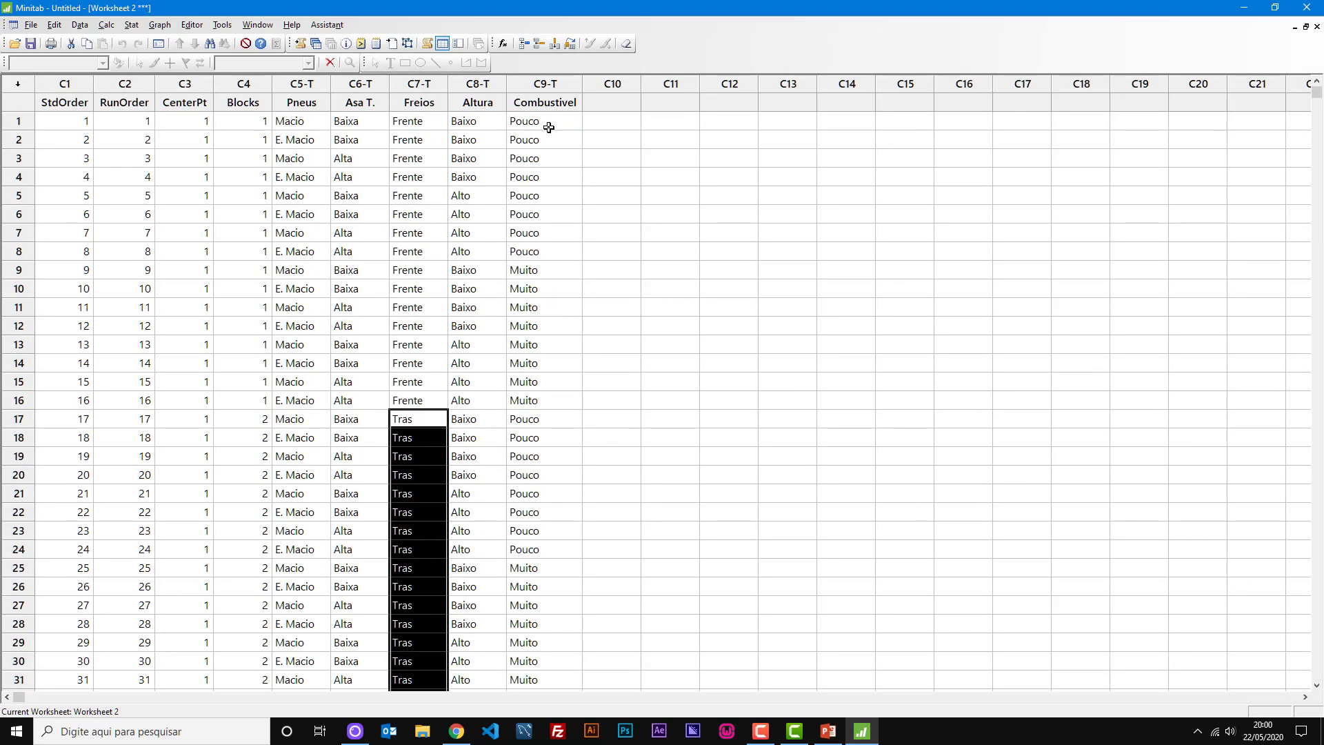
pyautogui.moveTo(408, 121); pyautogui.dragTo(414, 401)
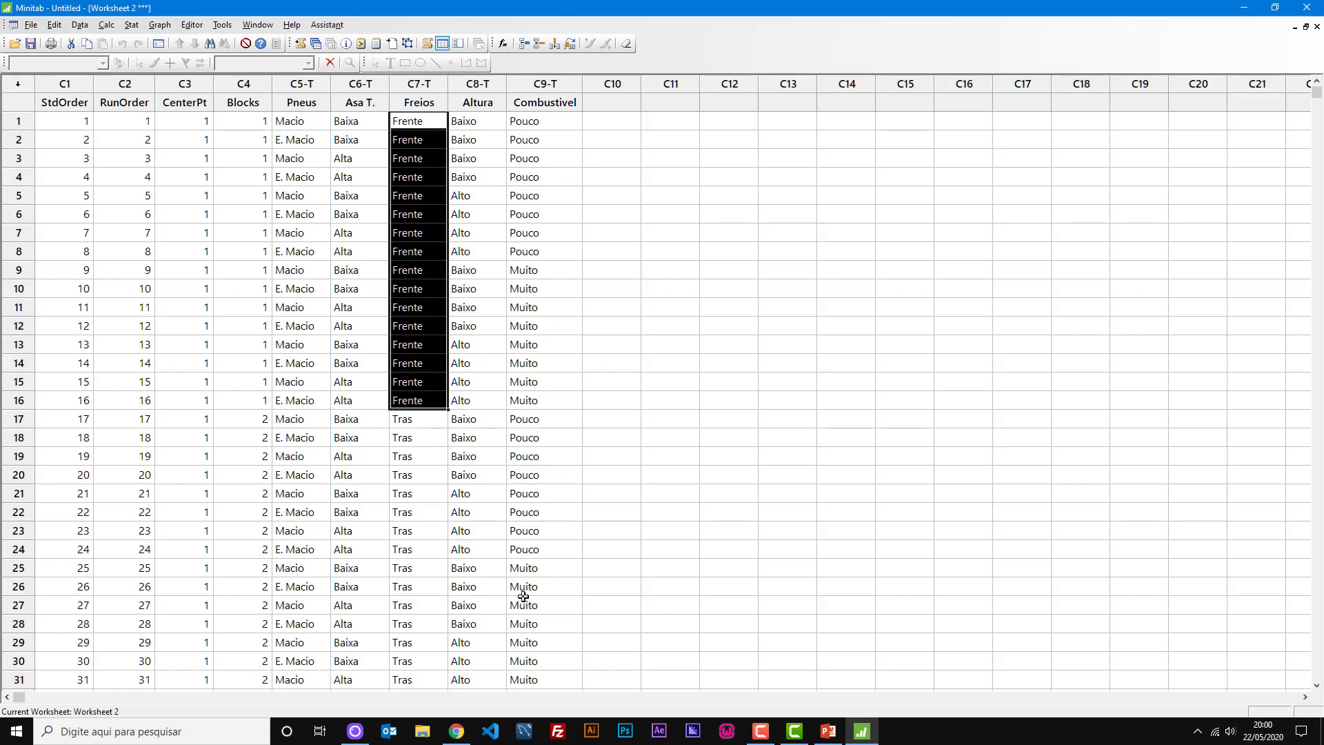
# Restore Worksheet 2 to a floating window, narrow the Worksheet 1 window, and enlarge the cell text in Worksheet 2.
pyautogui.click(1305, 26)
pyautogui.click(426, 374)
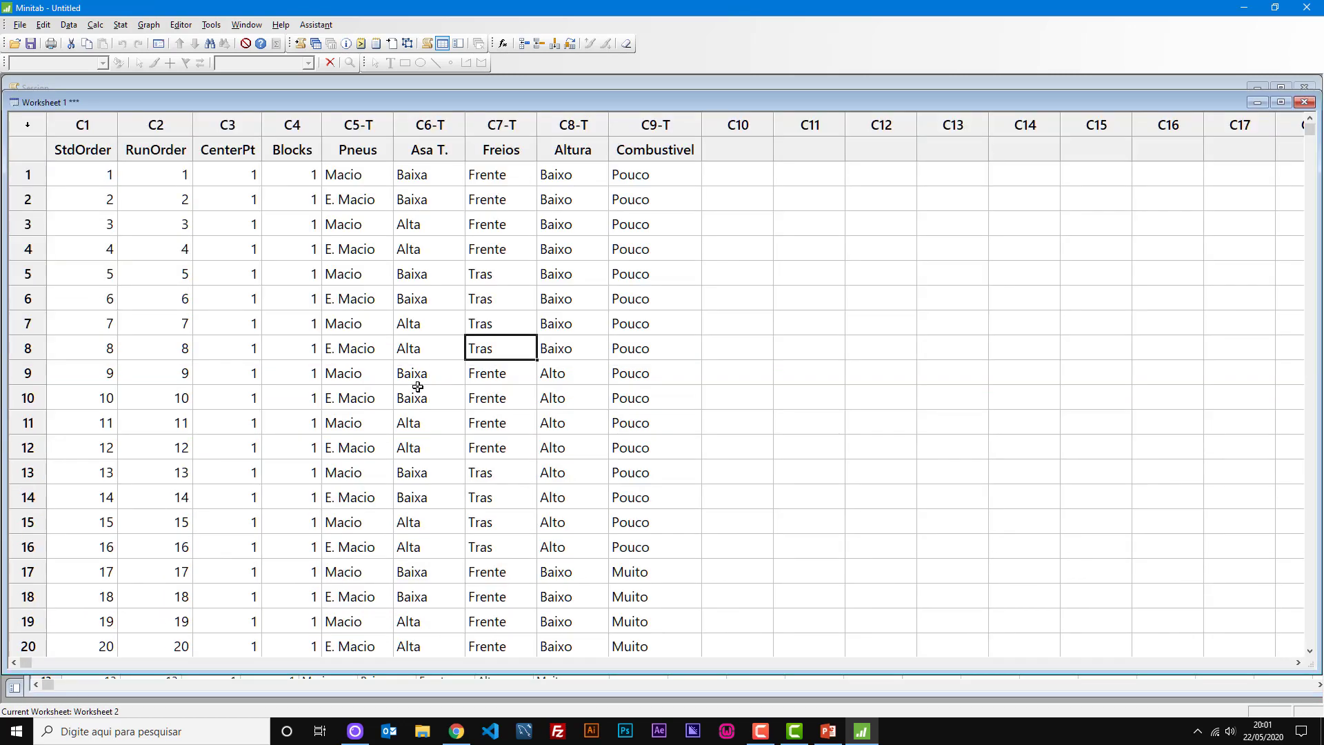
pyautogui.moveTo(7, 149); pyautogui.dragTo(747, 207)
pyautogui.click(564, 404)
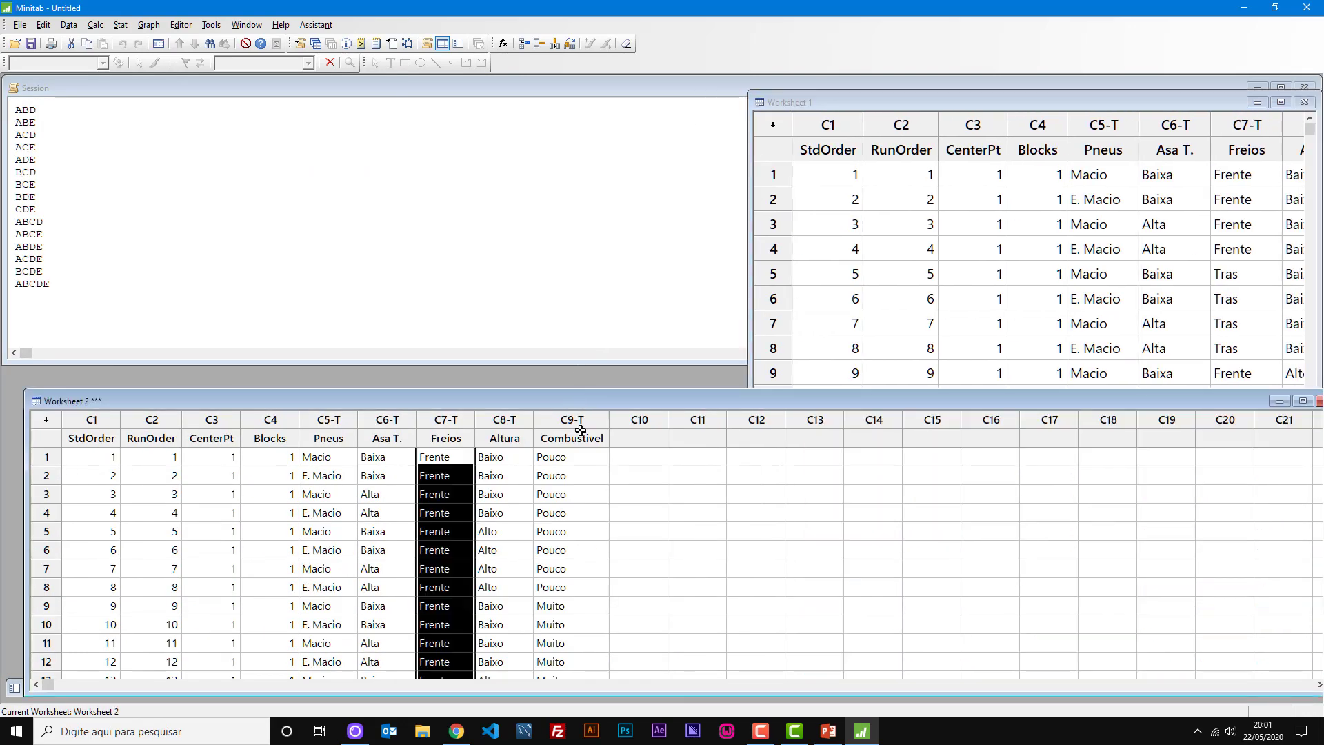
pyautogui.click(629, 514)
pyautogui.scroll(-1, 624, 497)
pyautogui.scroll(1, 625, 497)
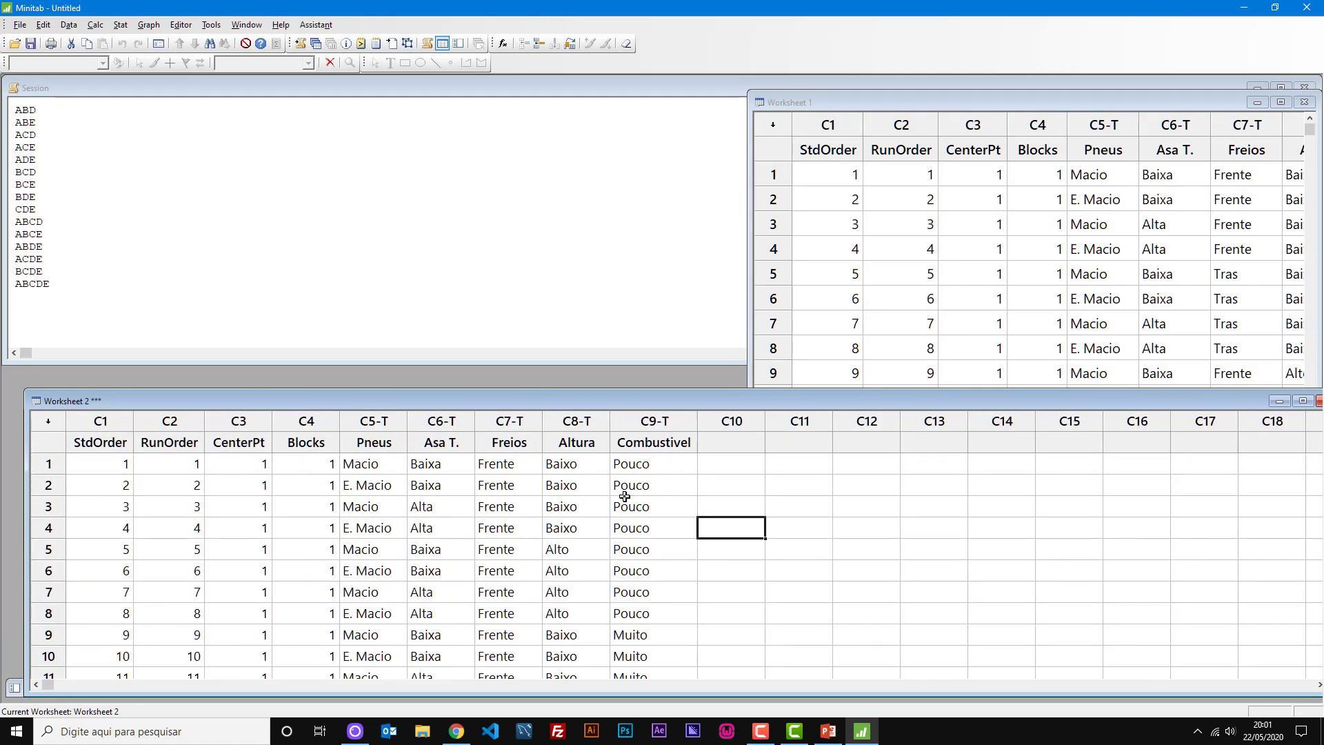
pyautogui.scroll(1, 625, 497)
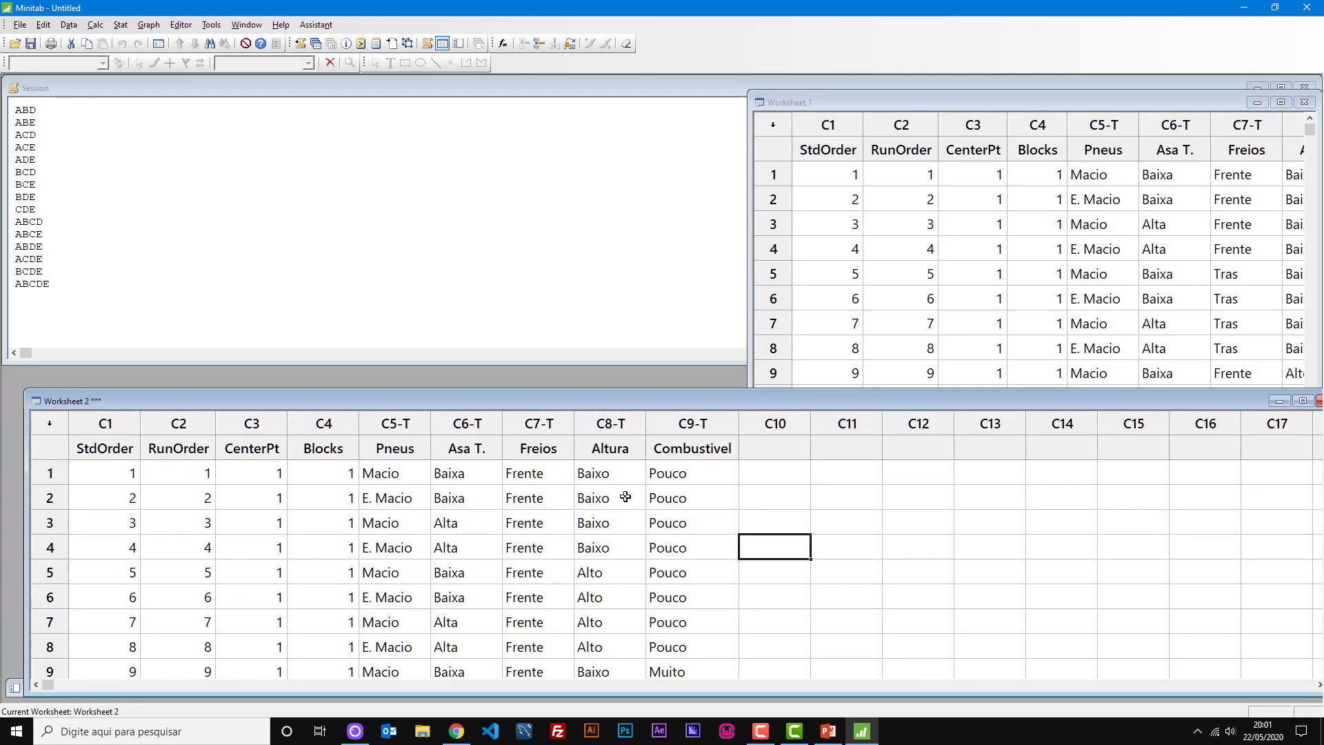
# Arrange the two worksheet windows side by side, narrowing Worksheet 2 to show only columns C1 to C9-T.
pyautogui.moveTo(30, 524); pyautogui.dragTo(464, 523)
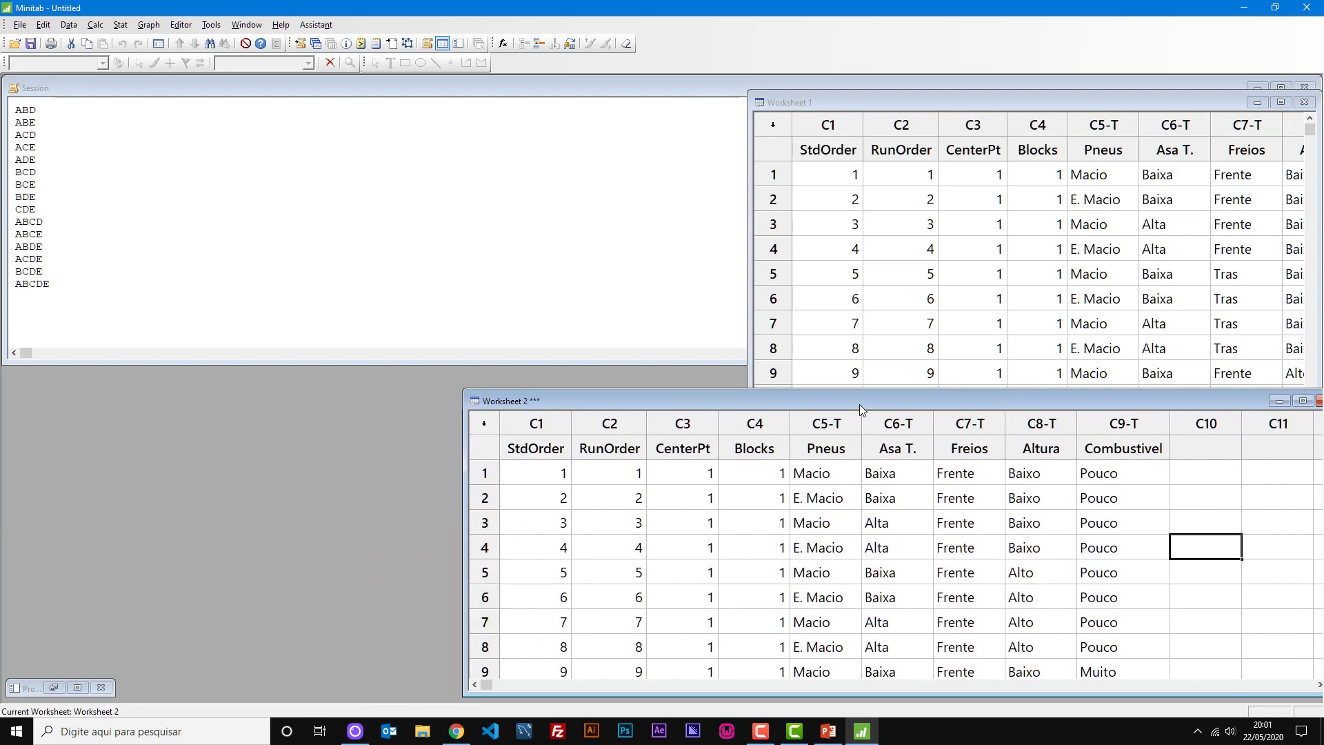
pyautogui.moveTo(859, 404); pyautogui.dragTo(388, 93)
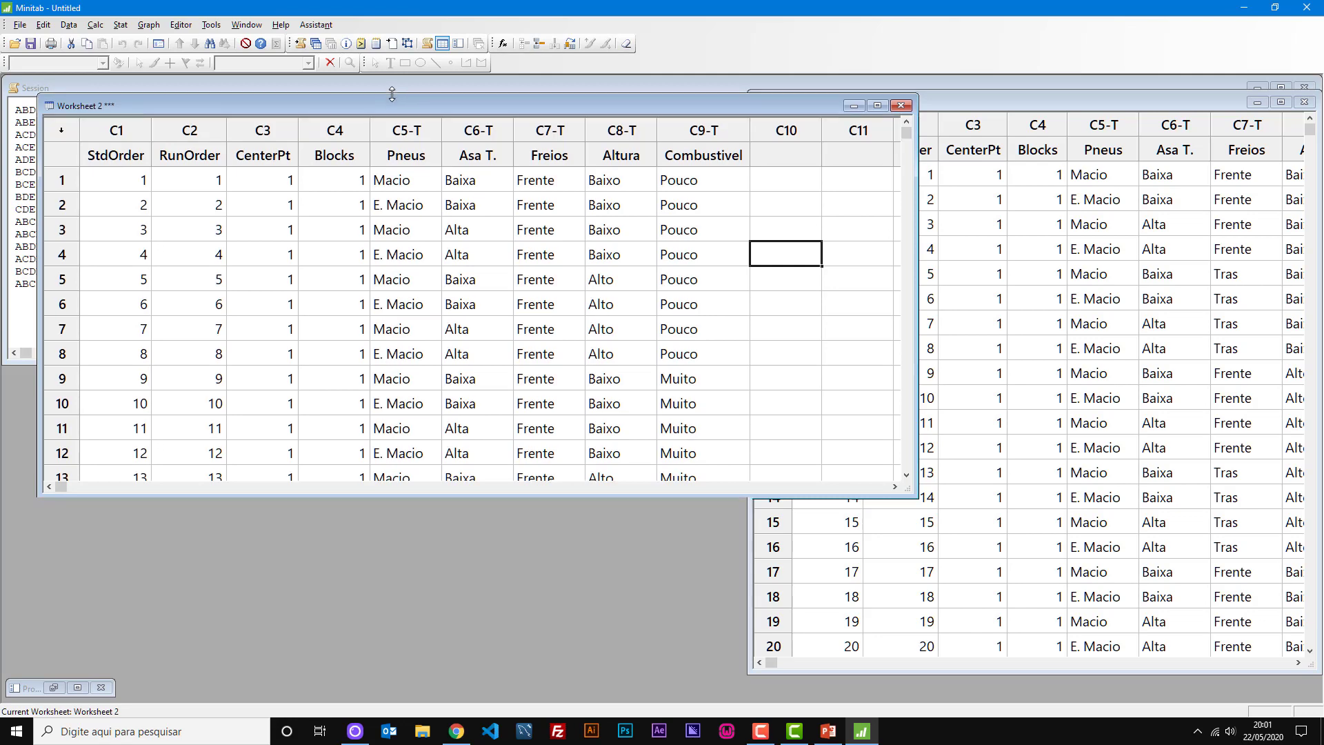
pyautogui.moveTo(914, 197); pyautogui.dragTo(751, 221)
pyautogui.click(1048, 102)
pyautogui.moveTo(1048, 102); pyautogui.dragTo(1214, 103)
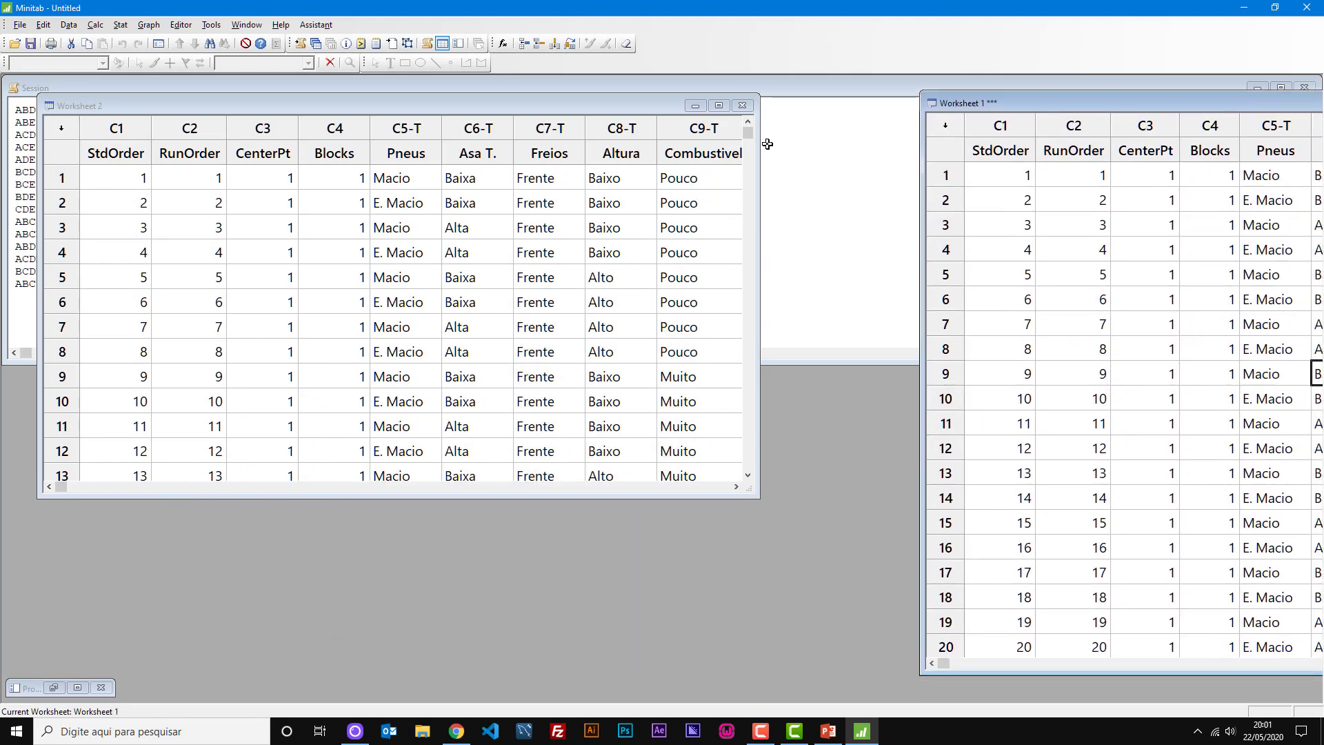
# Examine Worksheet 1 full size, checking the Freios levels of runs 1 to 8 and the Combustivel levels of runs 1 to 16.
pyautogui.doubleClick(1019, 100)
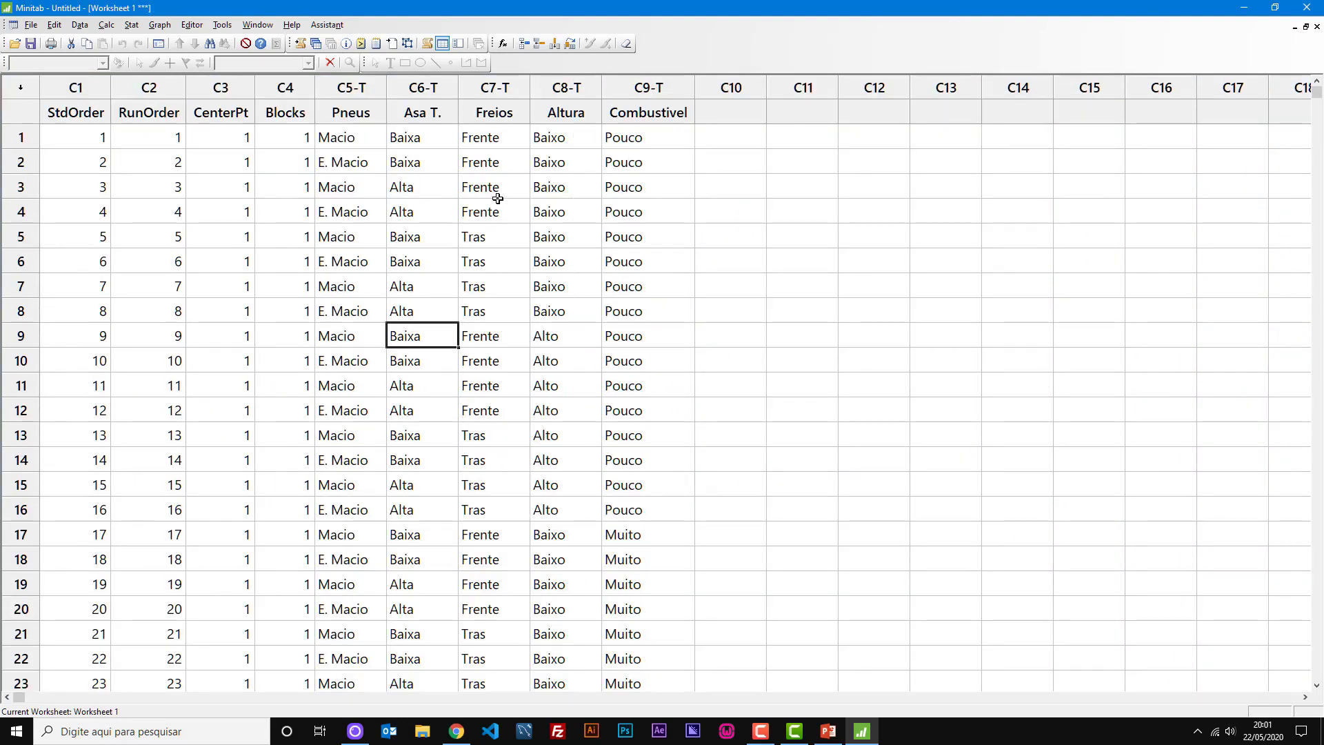
pyautogui.click(504, 144)
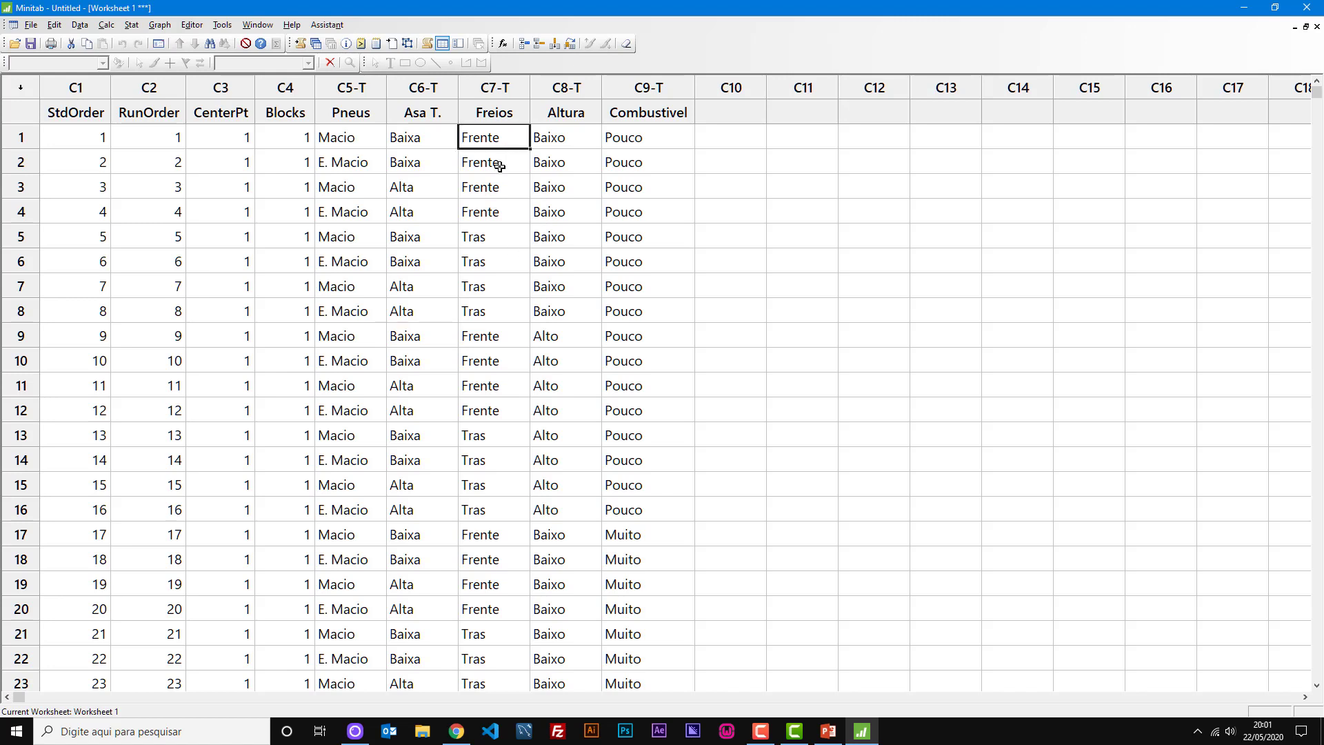
pyautogui.moveTo(488, 137); pyautogui.dragTo(501, 316)
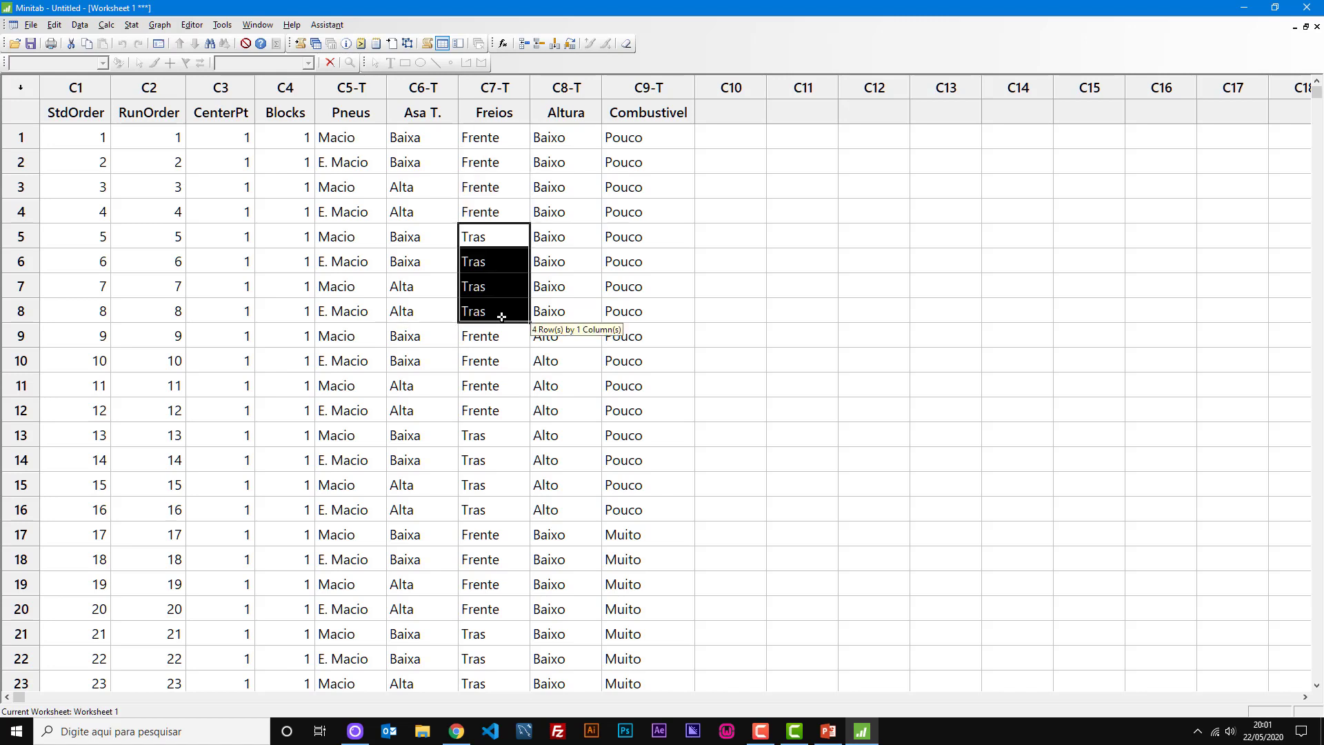
pyautogui.moveTo(657, 138); pyautogui.dragTo(667, 507)
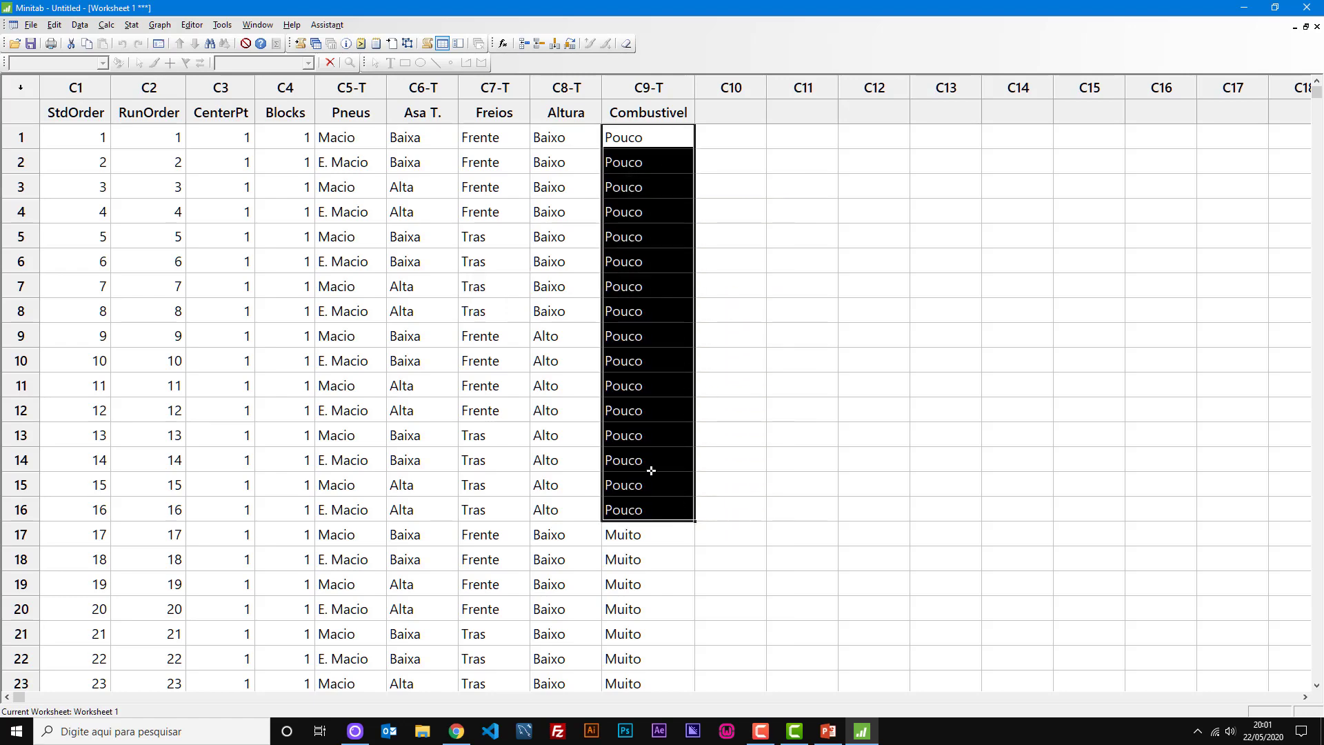
pyautogui.click(1305, 26)
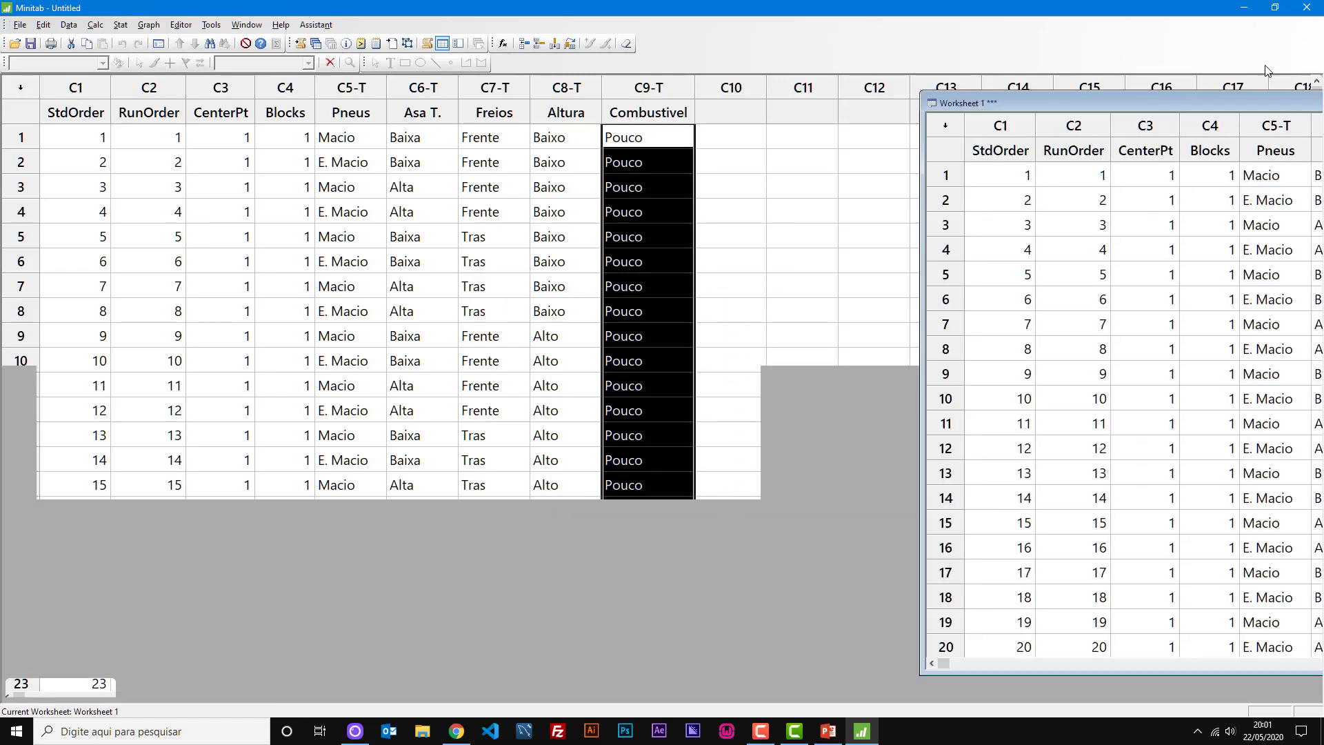
# Examine Worksheet 2 full size, checking the Freios levels of runs 1 to 16 against the first worksheet's pattern.
pyautogui.click(428, 254)
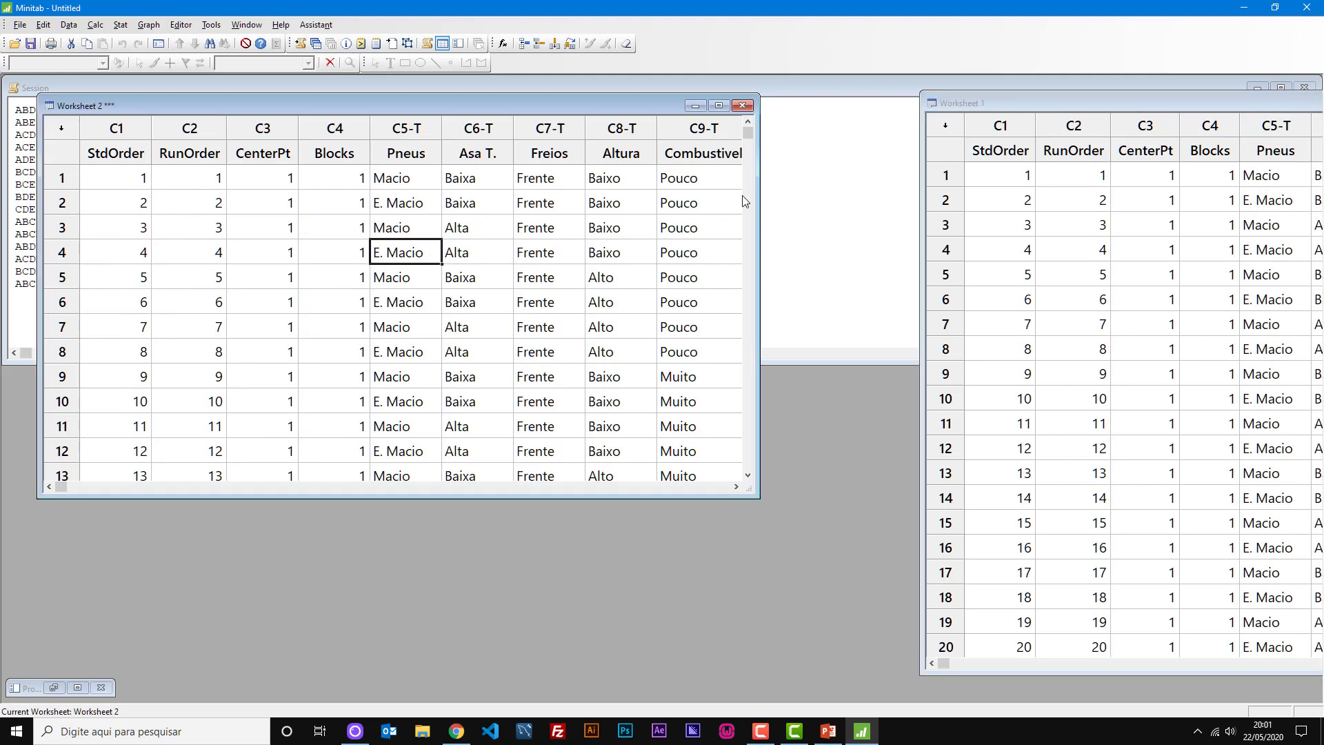
pyautogui.click(1084, 111)
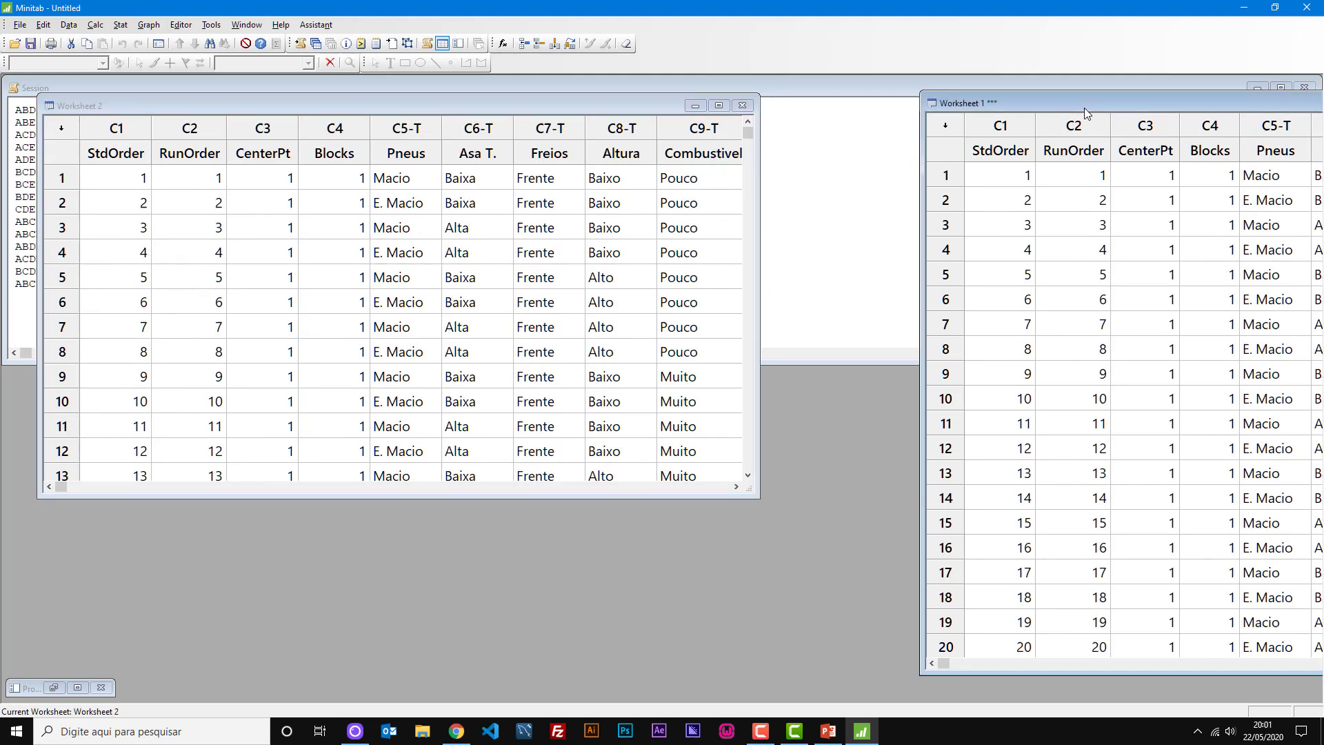
pyautogui.click(571, 117)
pyautogui.doubleClick(586, 102)
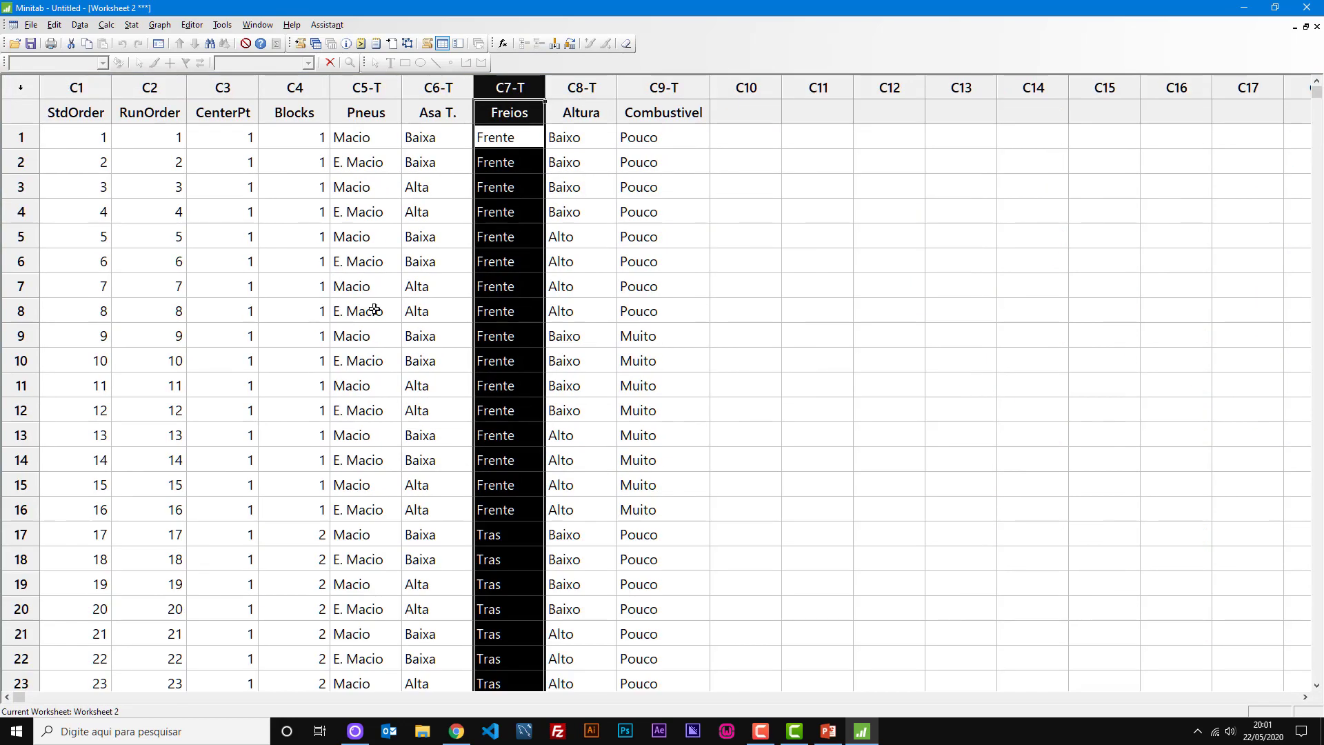
pyautogui.click(352, 319)
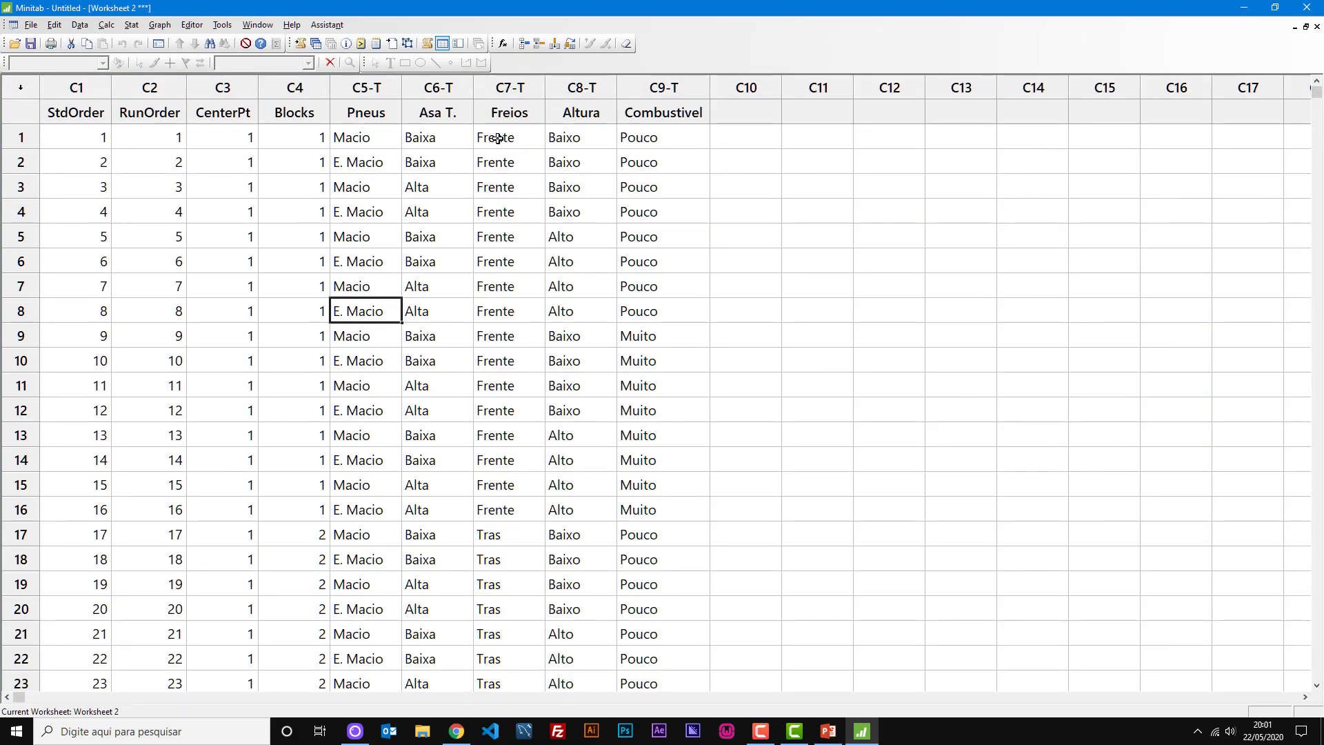
pyautogui.moveTo(497, 138); pyautogui.dragTo(501, 508)
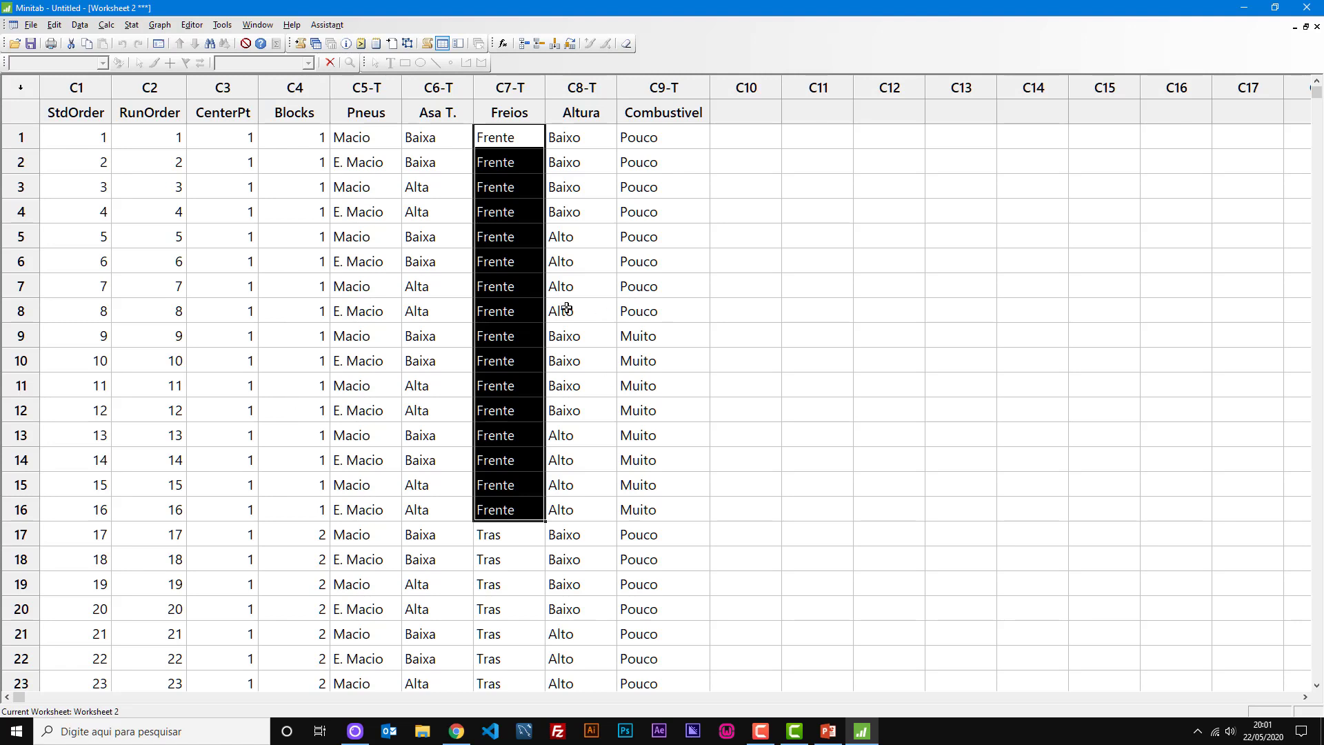
pyautogui.click(493, 318)
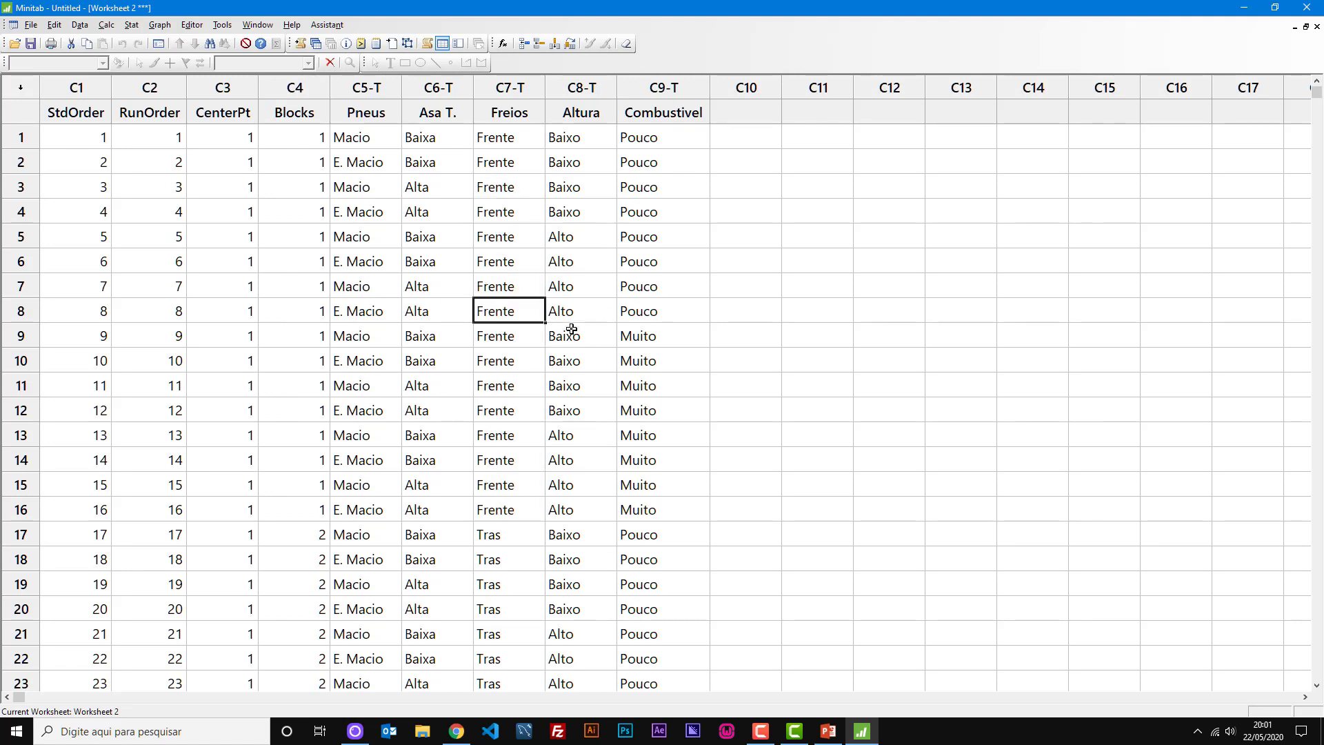
pyautogui.click(1305, 28)
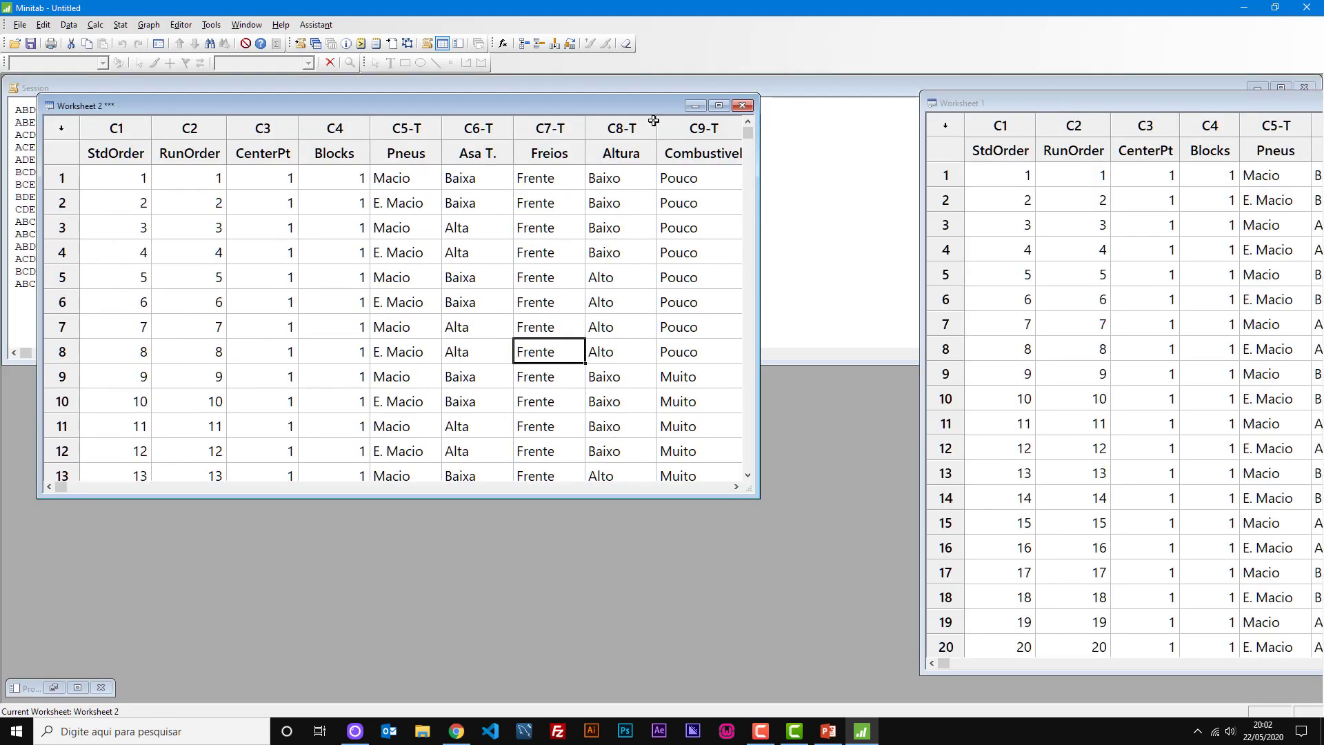
# Maximize Worksheet 2 and name its response columns "Tempo de Volta" in C10 and "Velocidade Máxima" in C11.
pyautogui.click(715, 107)
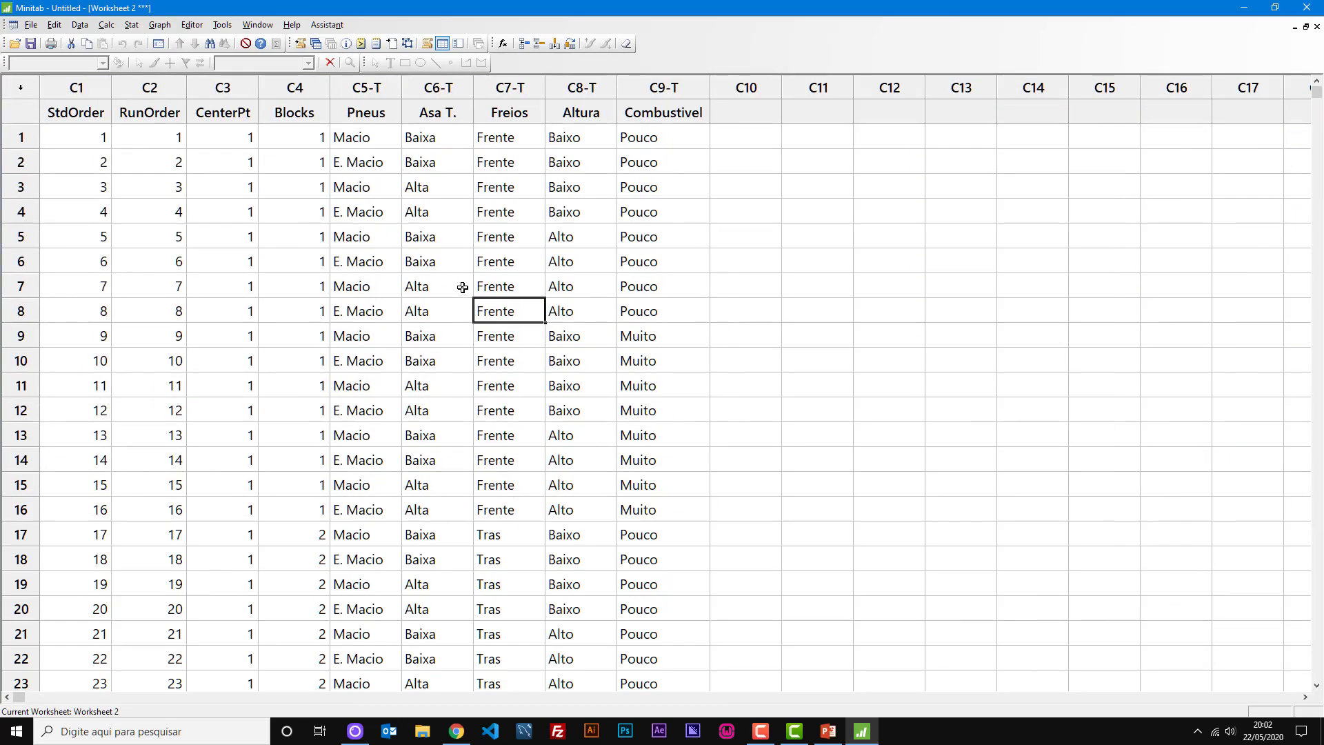
pyautogui.click(759, 171)
pyautogui.click(747, 141)
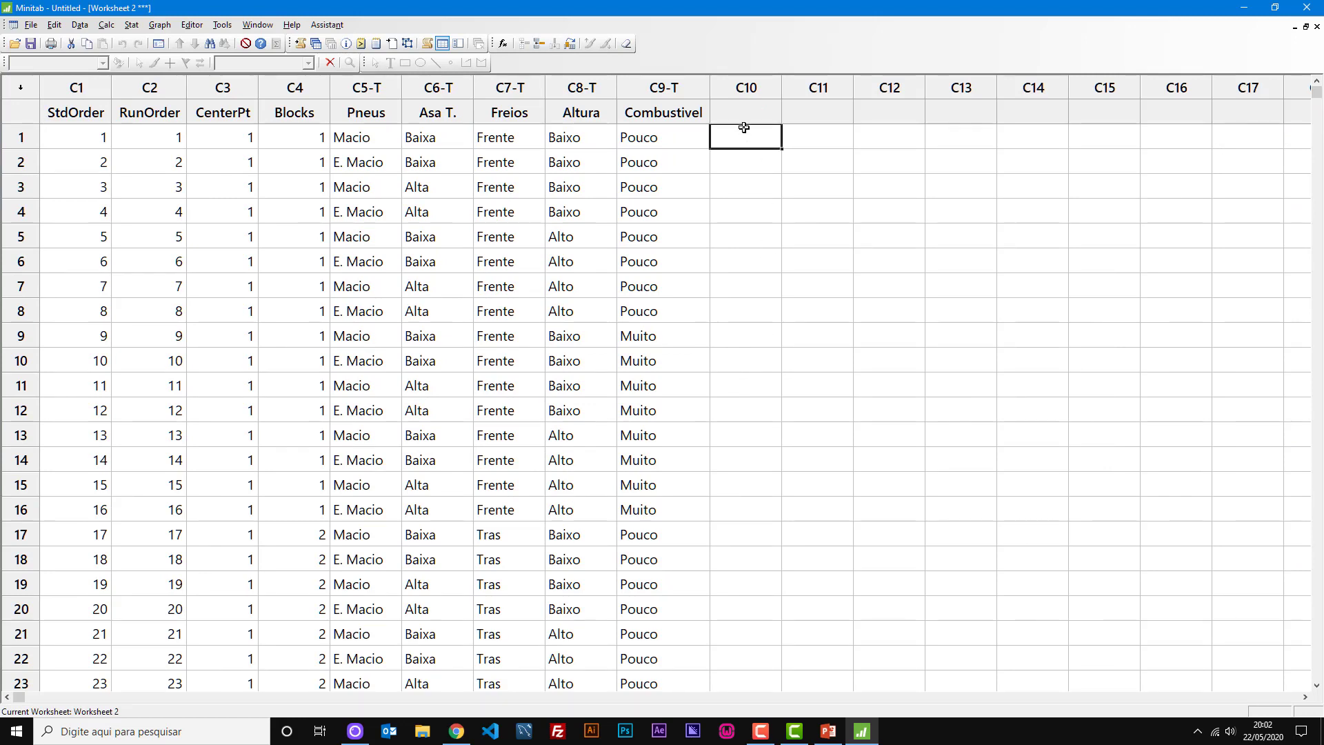
pyautogui.click(746, 112)
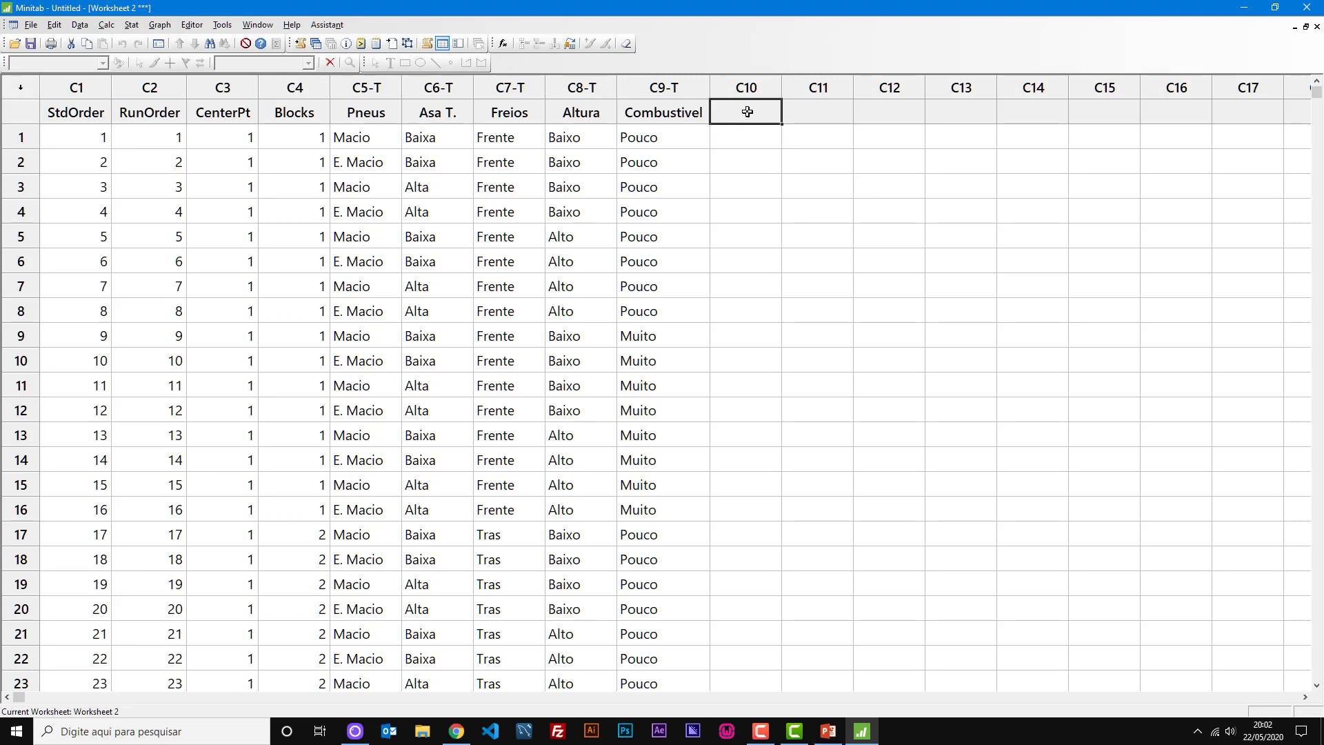
pyautogui.write('Tempo')
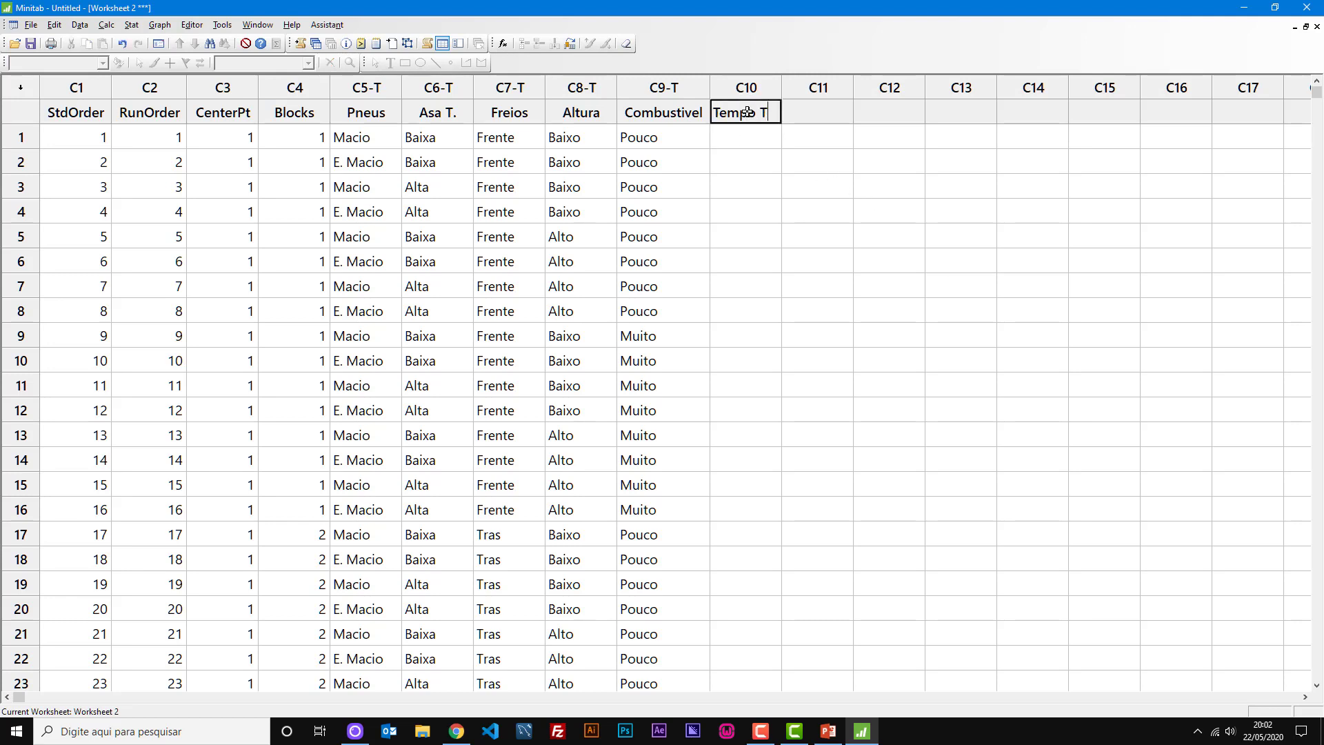
pyautogui.write(' de Volta')
pyautogui.press('Tab')
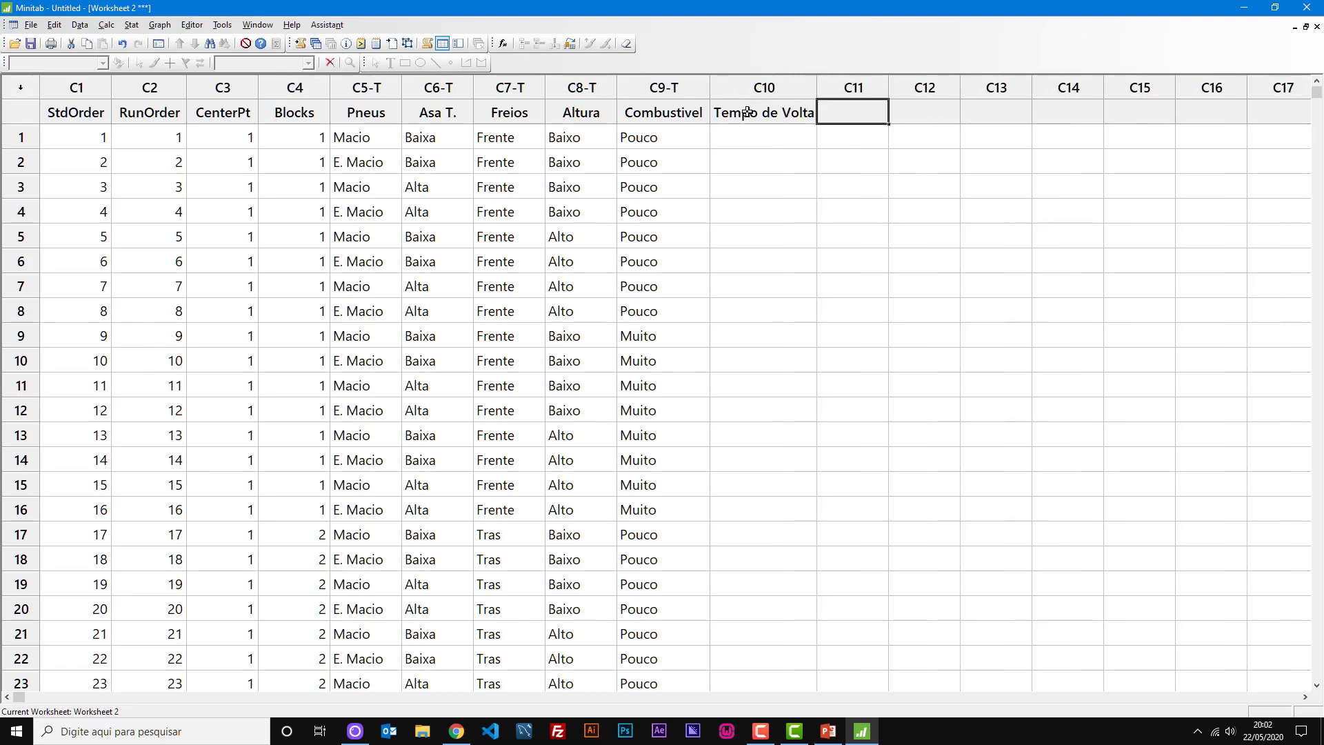
pyautogui.write('Velocidade')
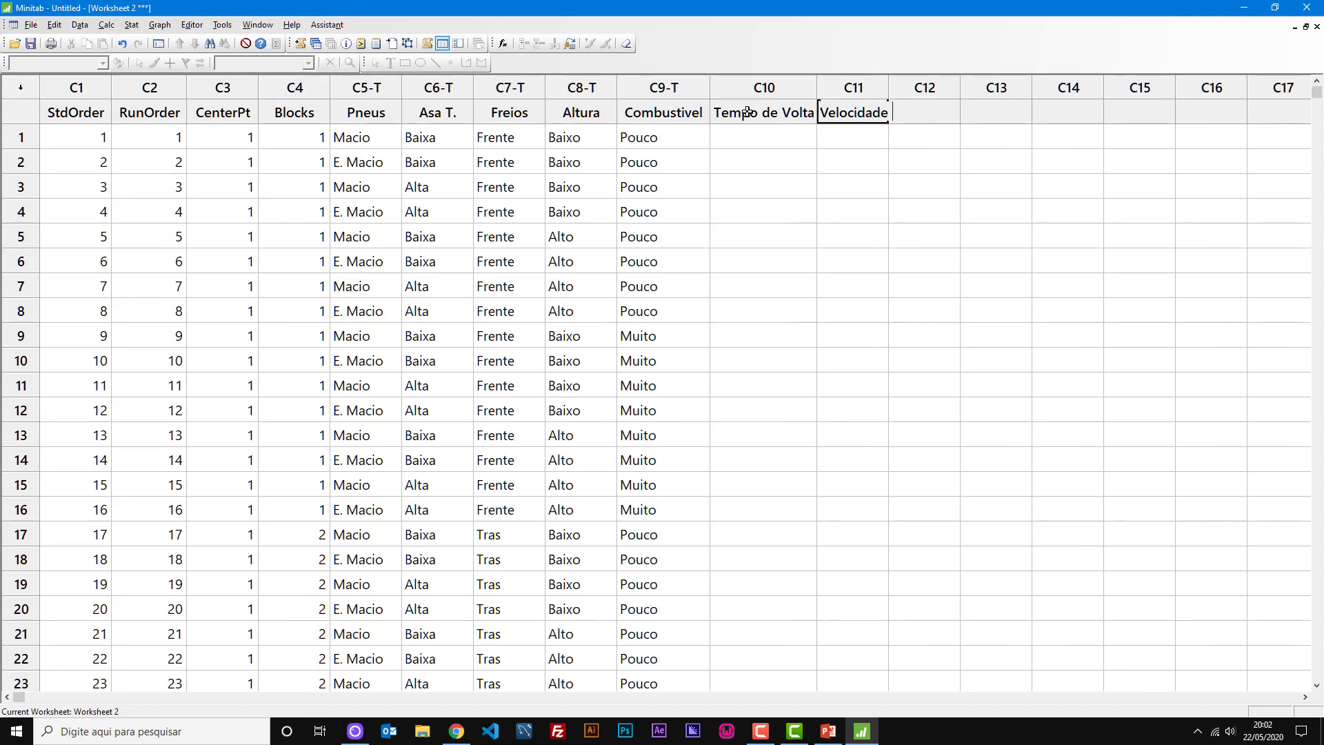
pyautogui.write(' Máxima')
pyautogui.press('Tab')
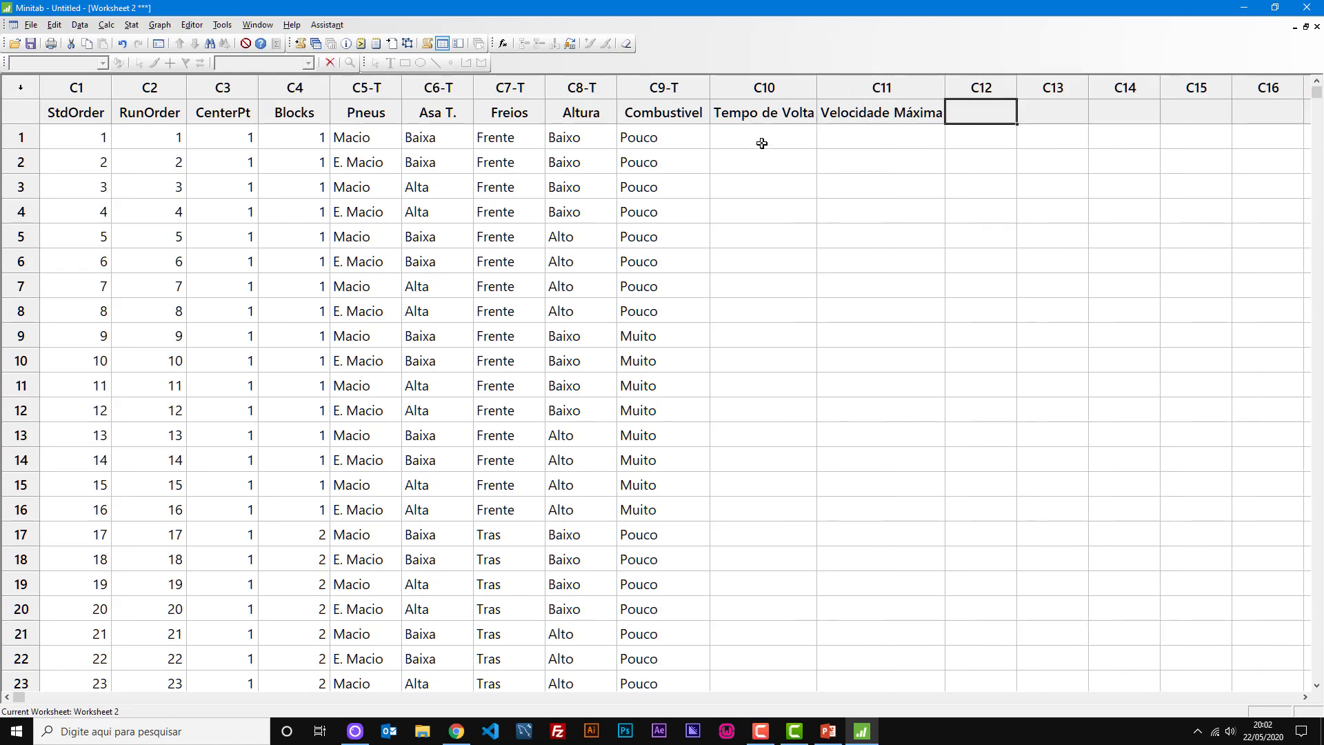
# Enter the results of run 1 in Worksheet 2: Tempo de Volta 76 and Velocidade Máxima 212.
pyautogui.click(761, 143)
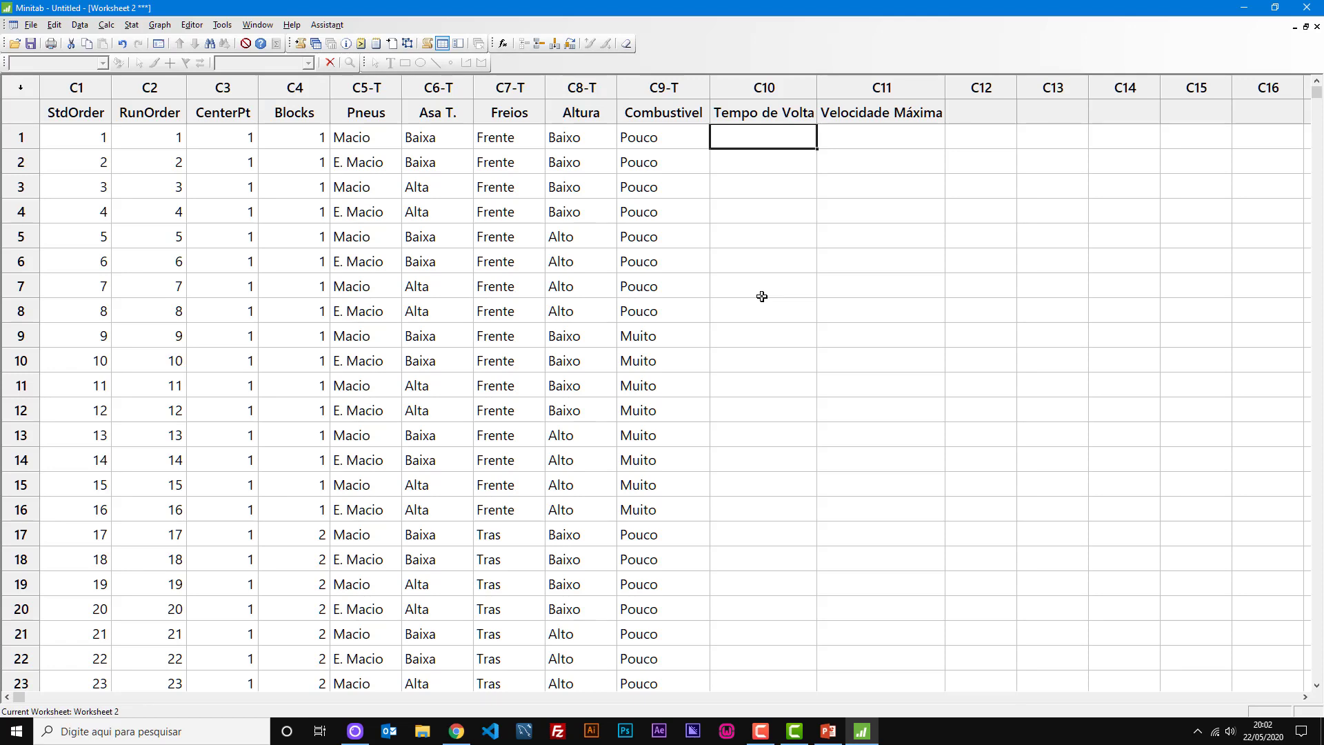
pyautogui.write('76')
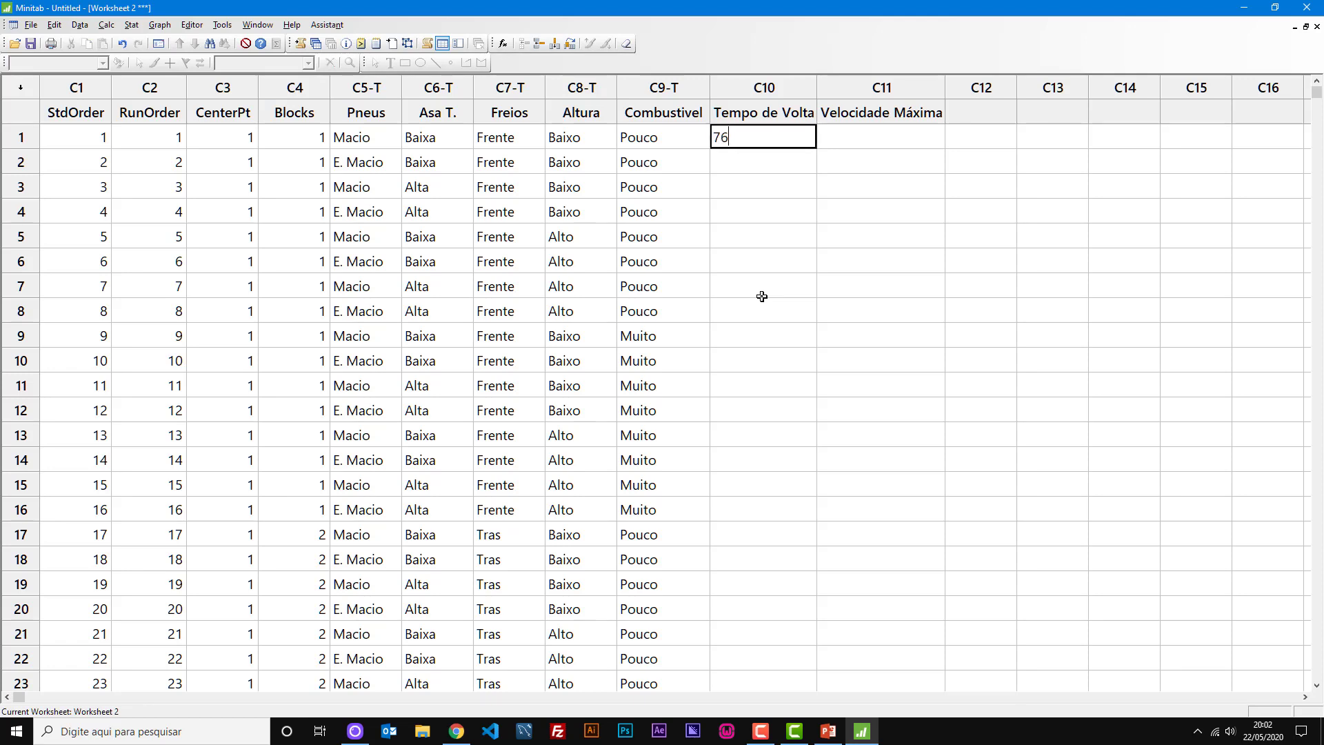
pyautogui.press('Tab')
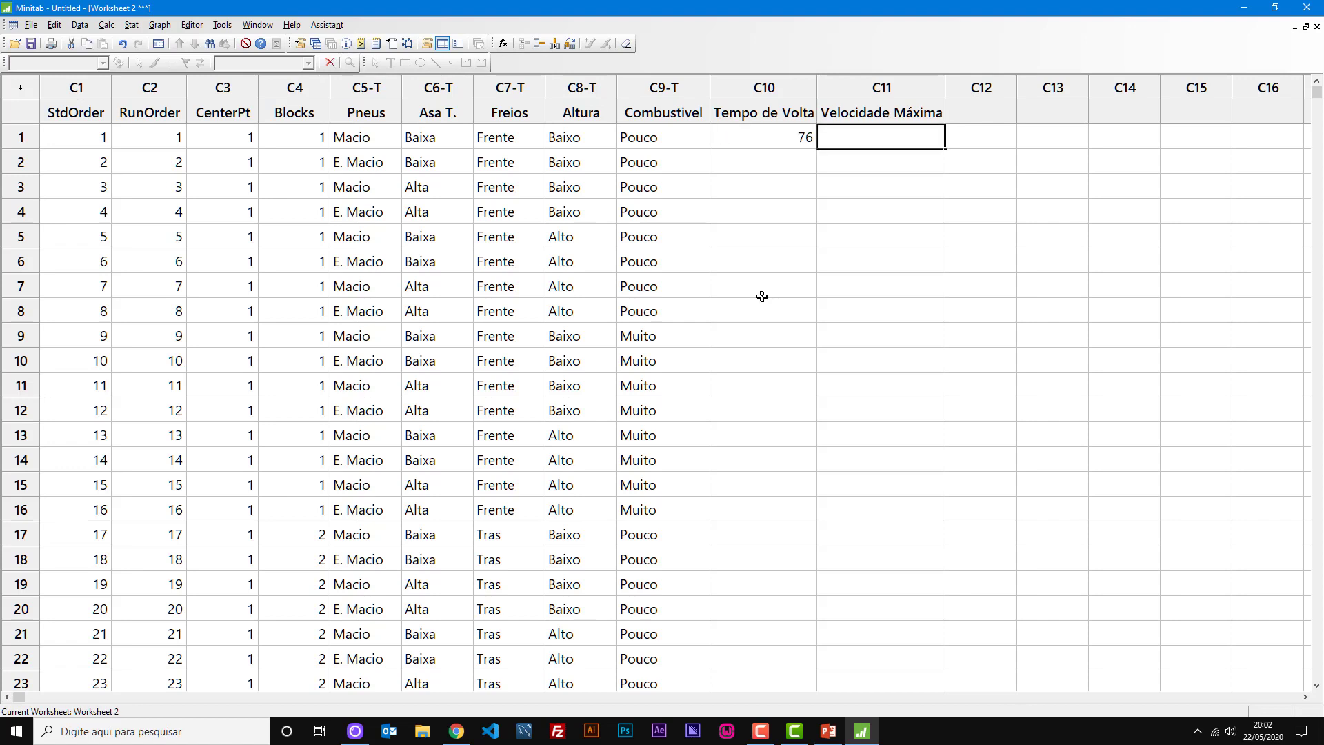
pyautogui.write('212')
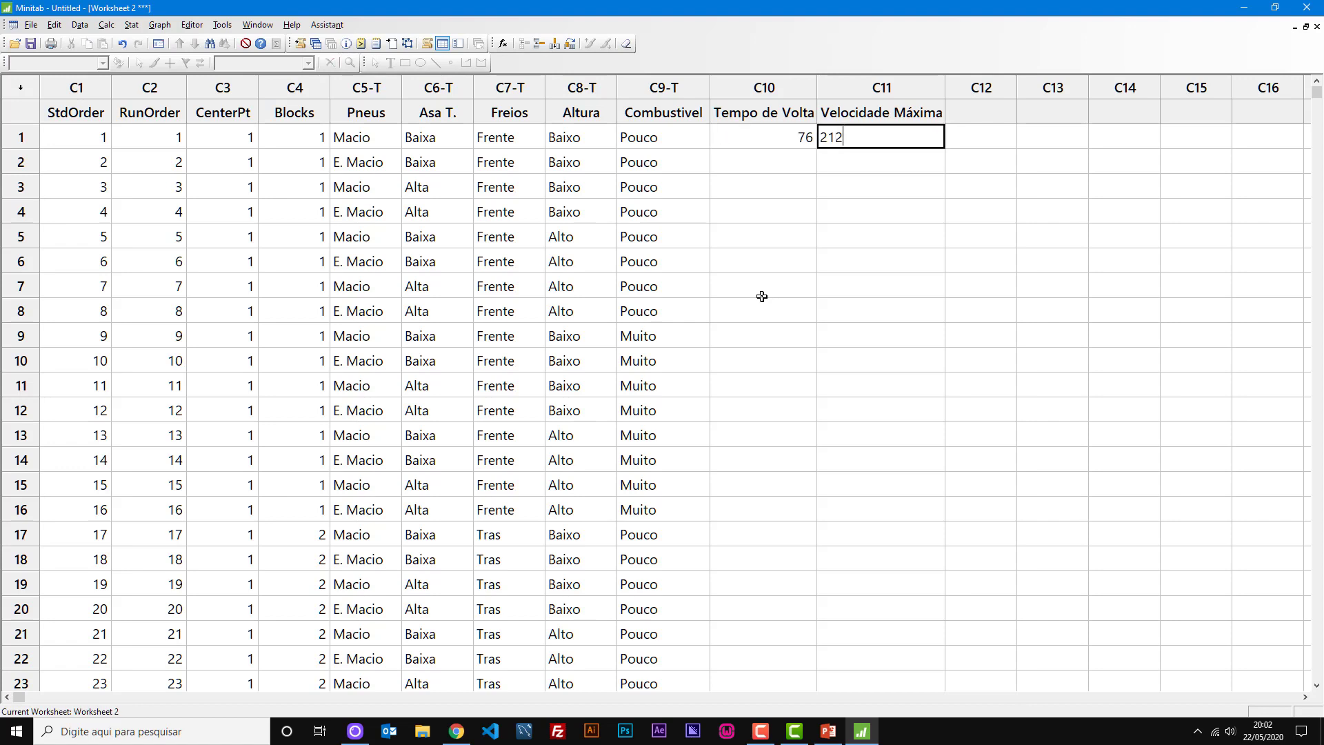
pyautogui.press('Tab')
pyautogui.press('Return')
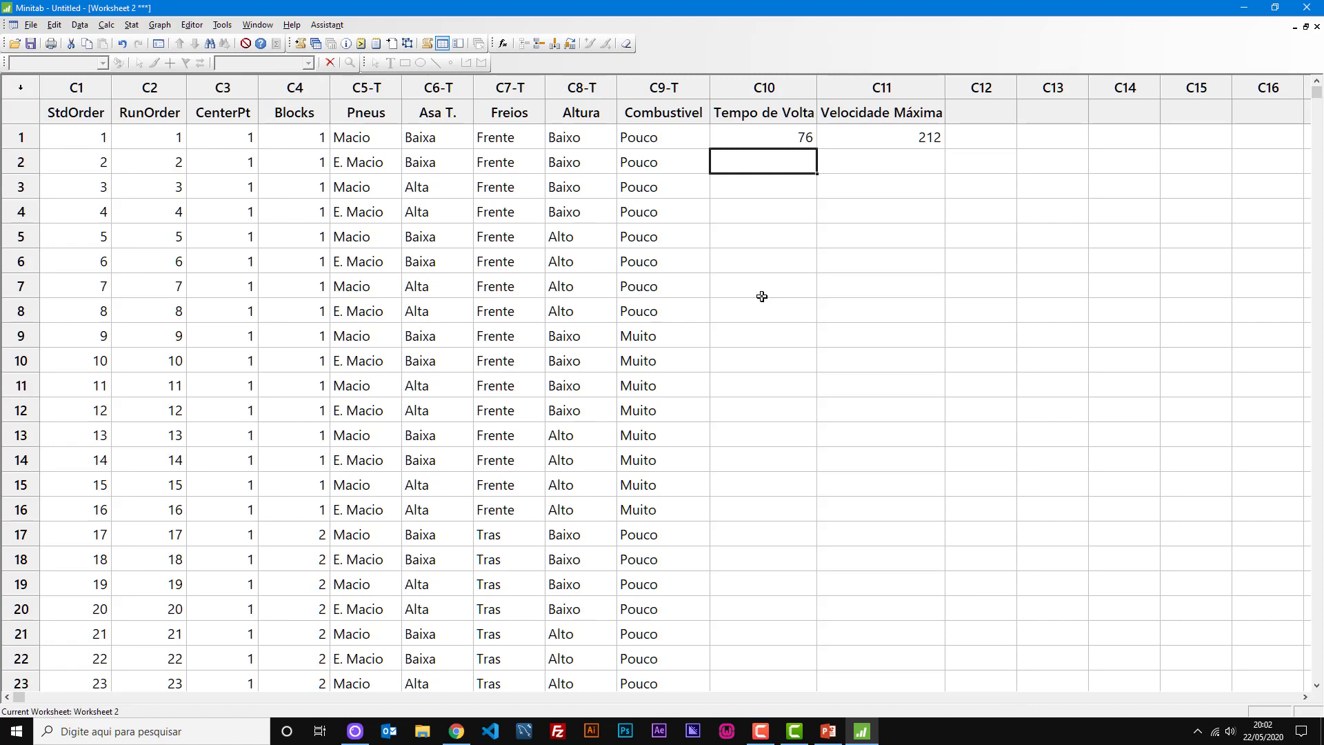
# Enter the results of run 2: Tempo de Volta 80 and Velocidade Máxima 215.
pyautogui.write('80')
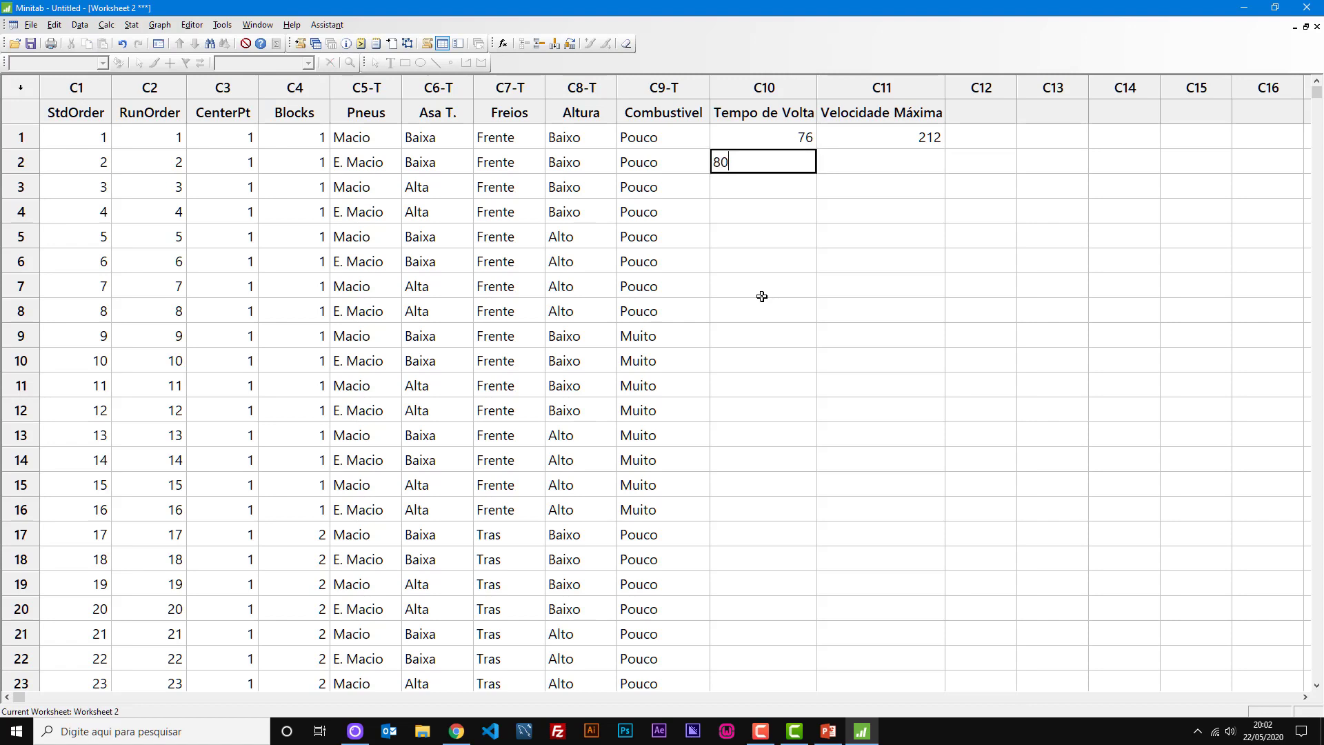
pyautogui.press('Tab')
pyautogui.write('215')
pyautogui.press('Tab')
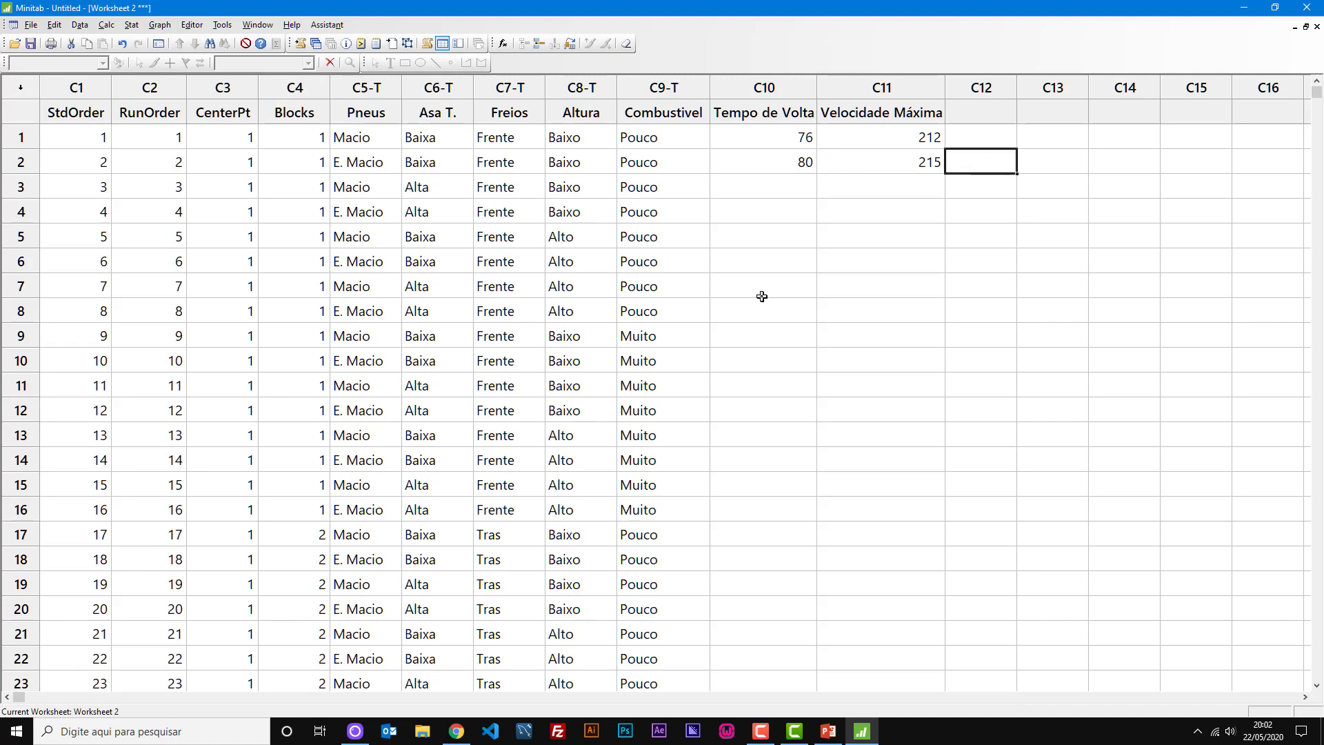
# Examine the factor levels from Pneus to Combustivel for runs 1 and 2 alongside their two response values.
pyautogui.moveTo(796, 145); pyautogui.dragTo(851, 164)
pyautogui.moveTo(422, 137); pyautogui.dragTo(661, 140)
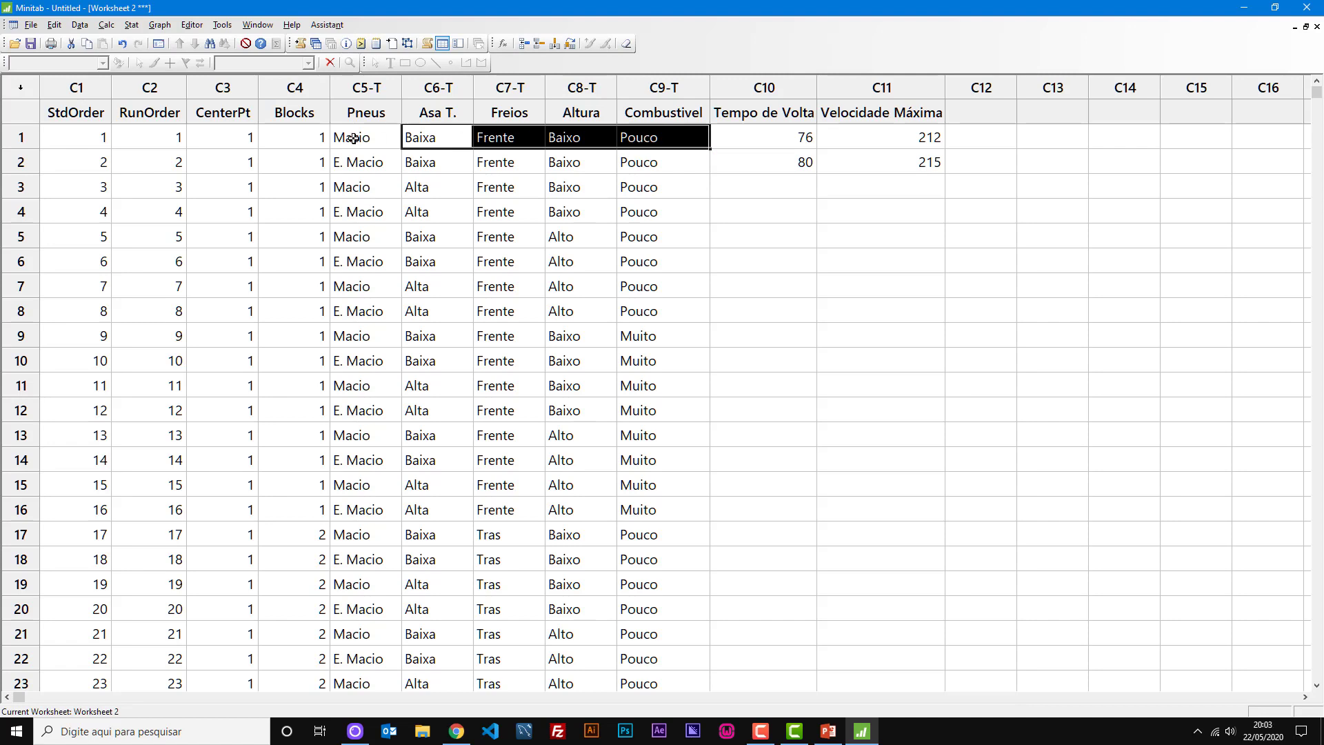
pyautogui.moveTo(350, 137); pyautogui.dragTo(669, 133)
pyautogui.moveTo(364, 164); pyautogui.dragTo(674, 157)
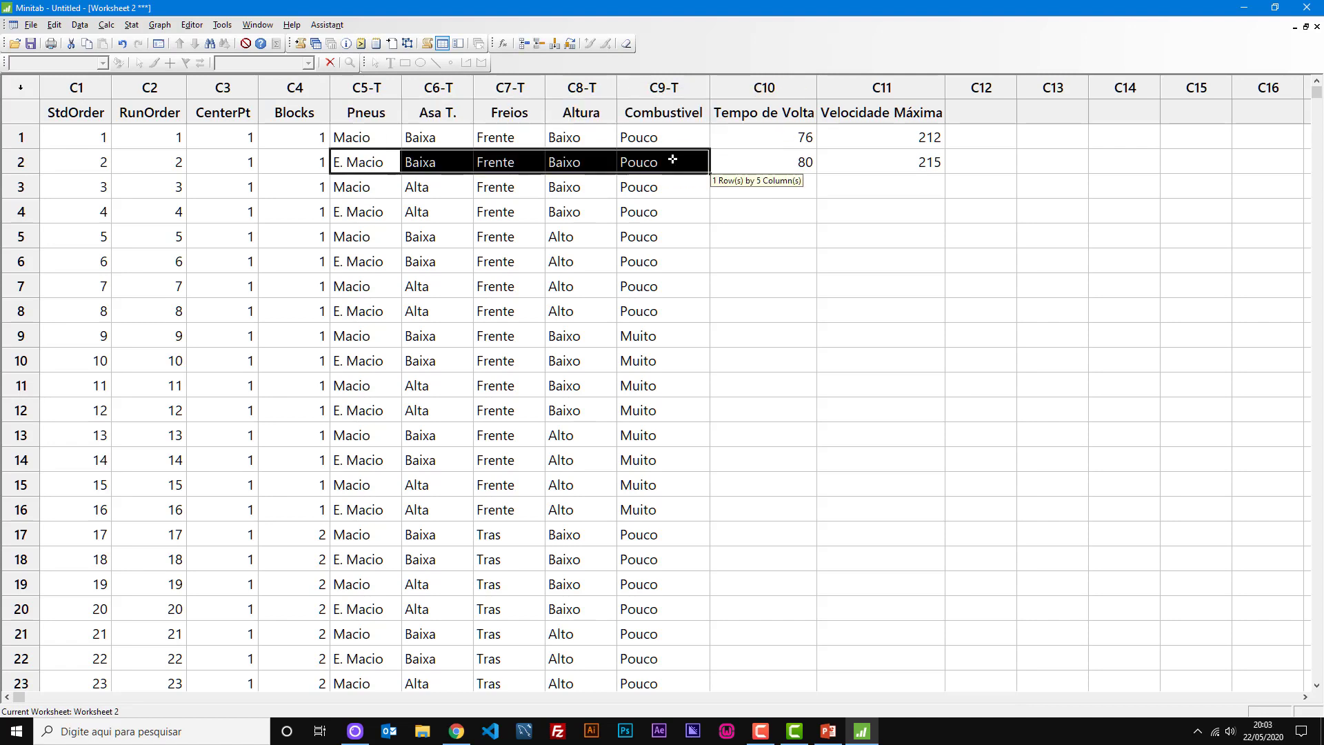
pyautogui.click(749, 234)
pyautogui.click(800, 156)
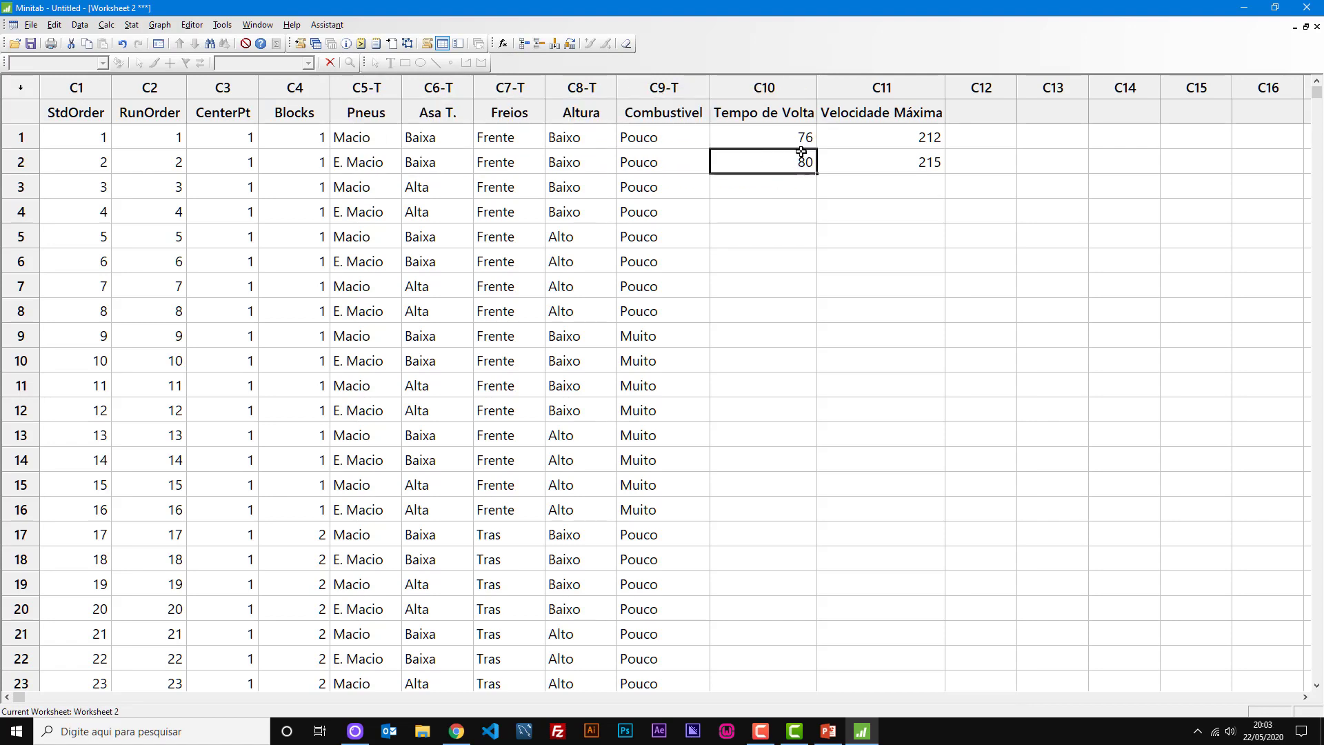
pyautogui.click(882, 166)
pyautogui.click(769, 184)
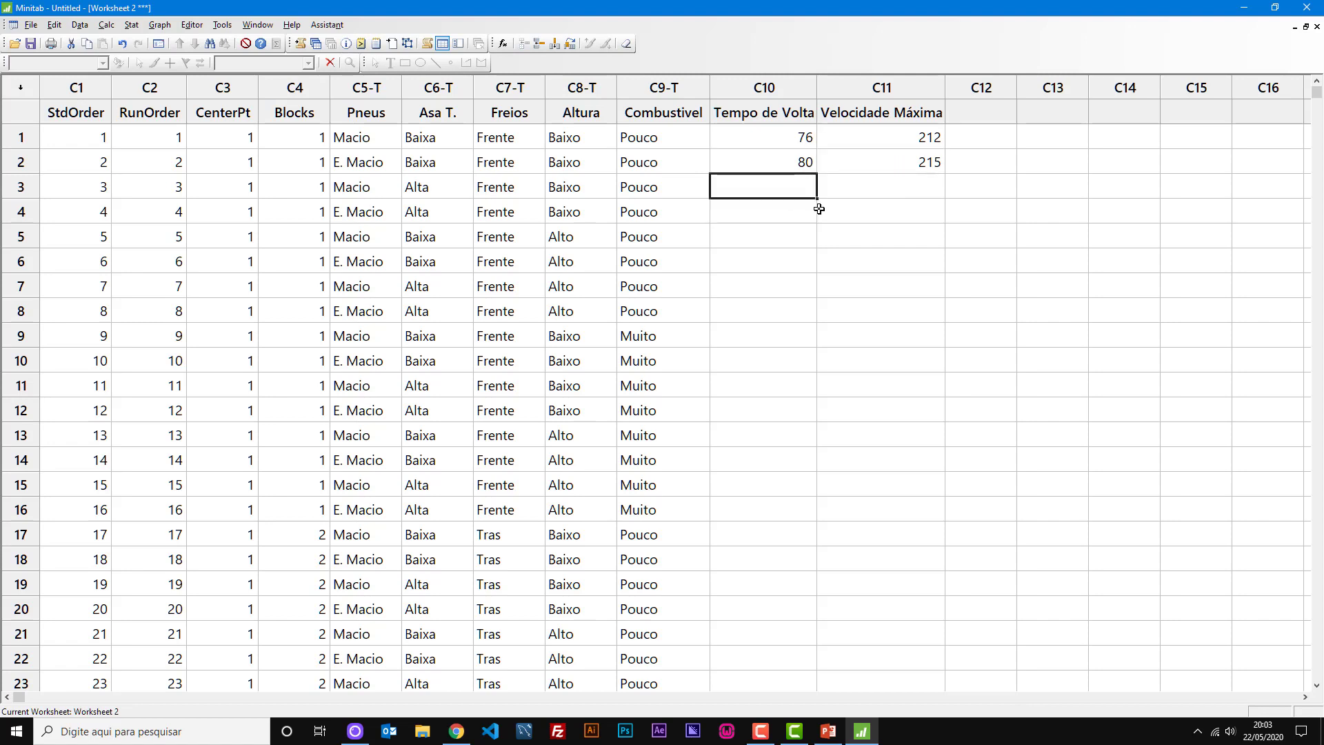
pyautogui.click(819, 209)
pyautogui.click(827, 261)
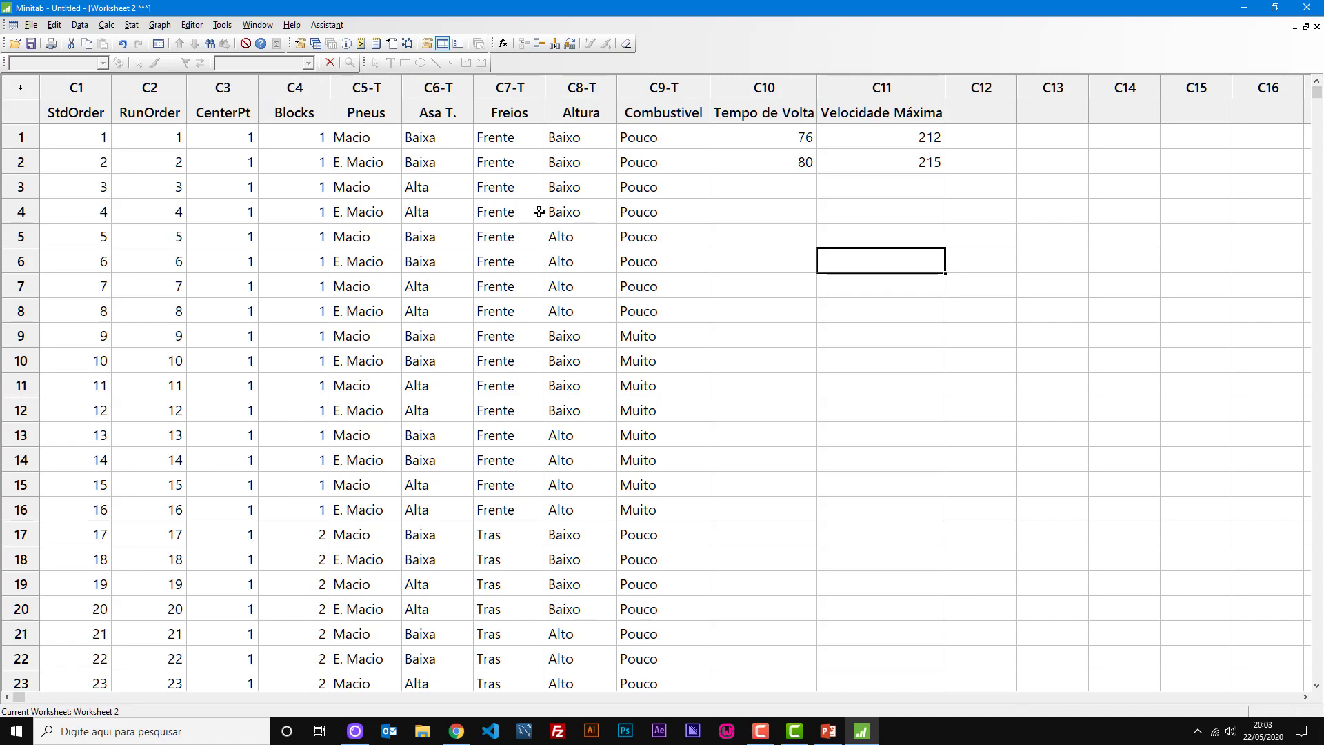
pyautogui.click(613, 226)
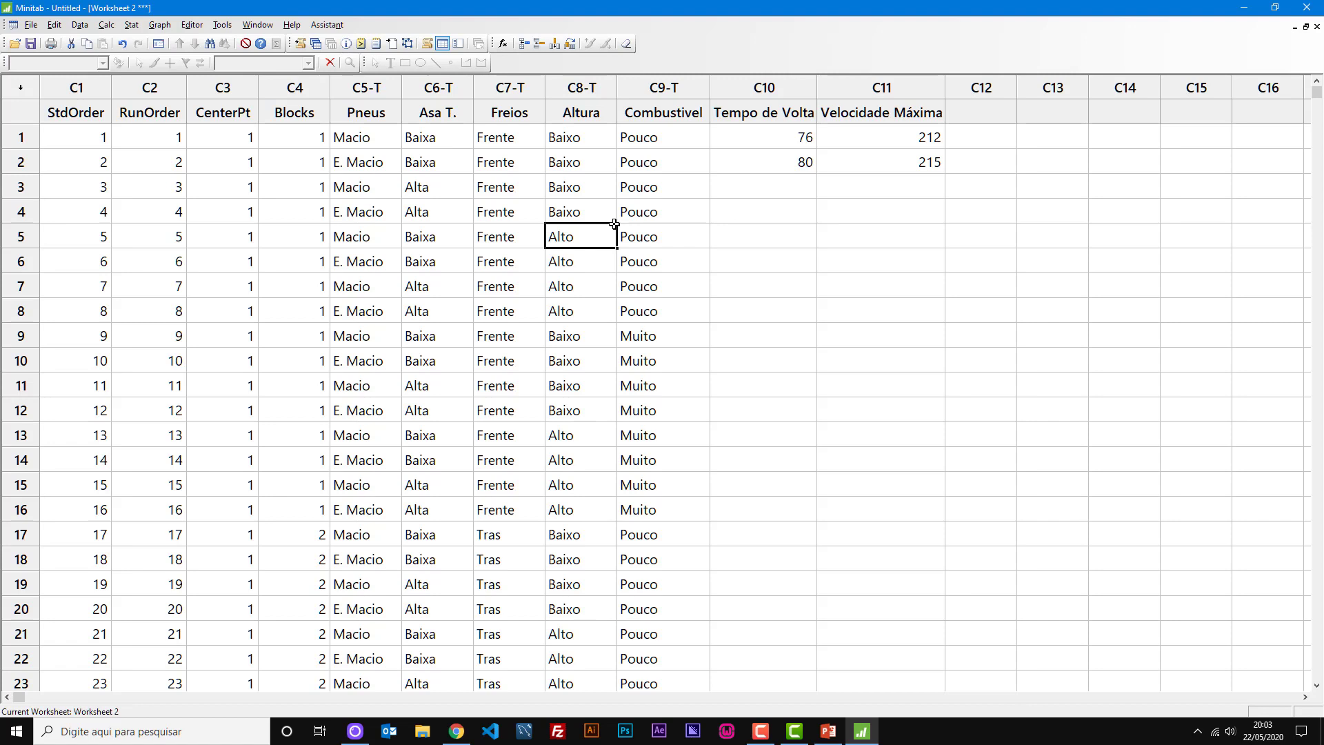
pyautogui.click(652, 240)
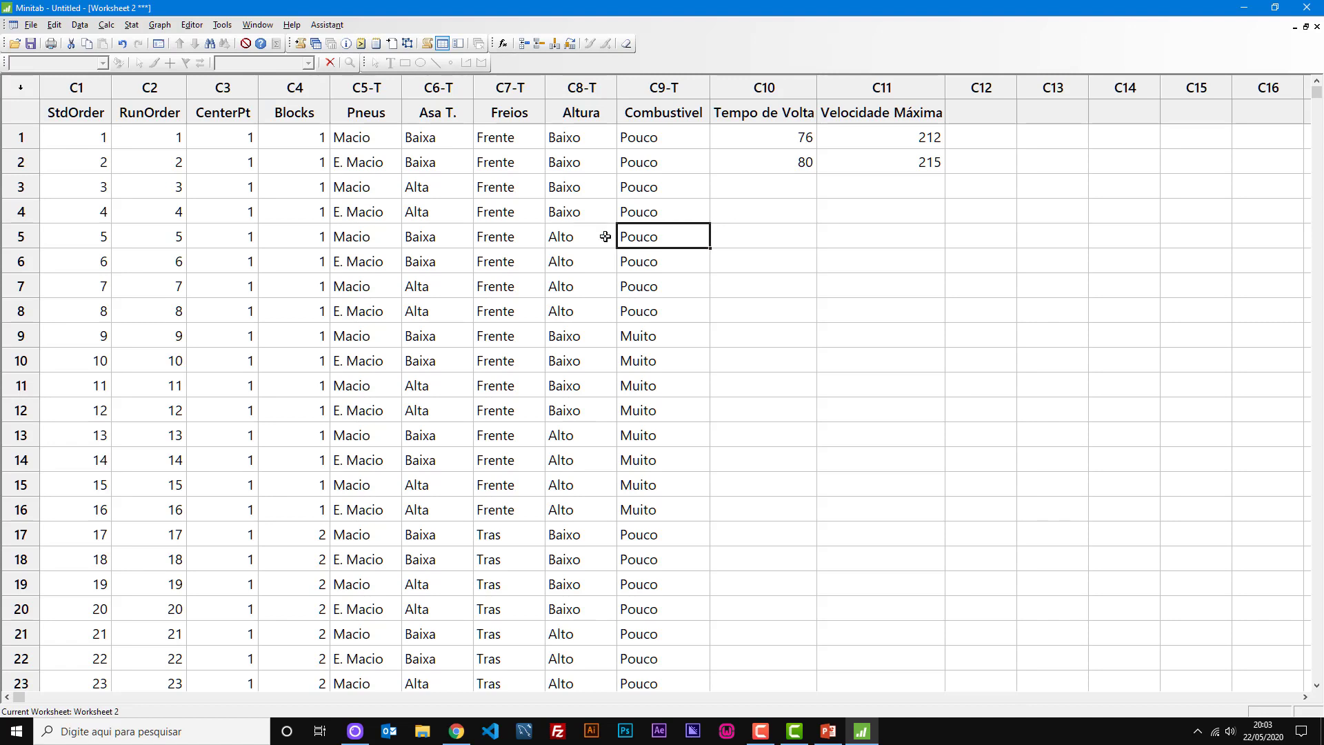
pyautogui.click(375, 236)
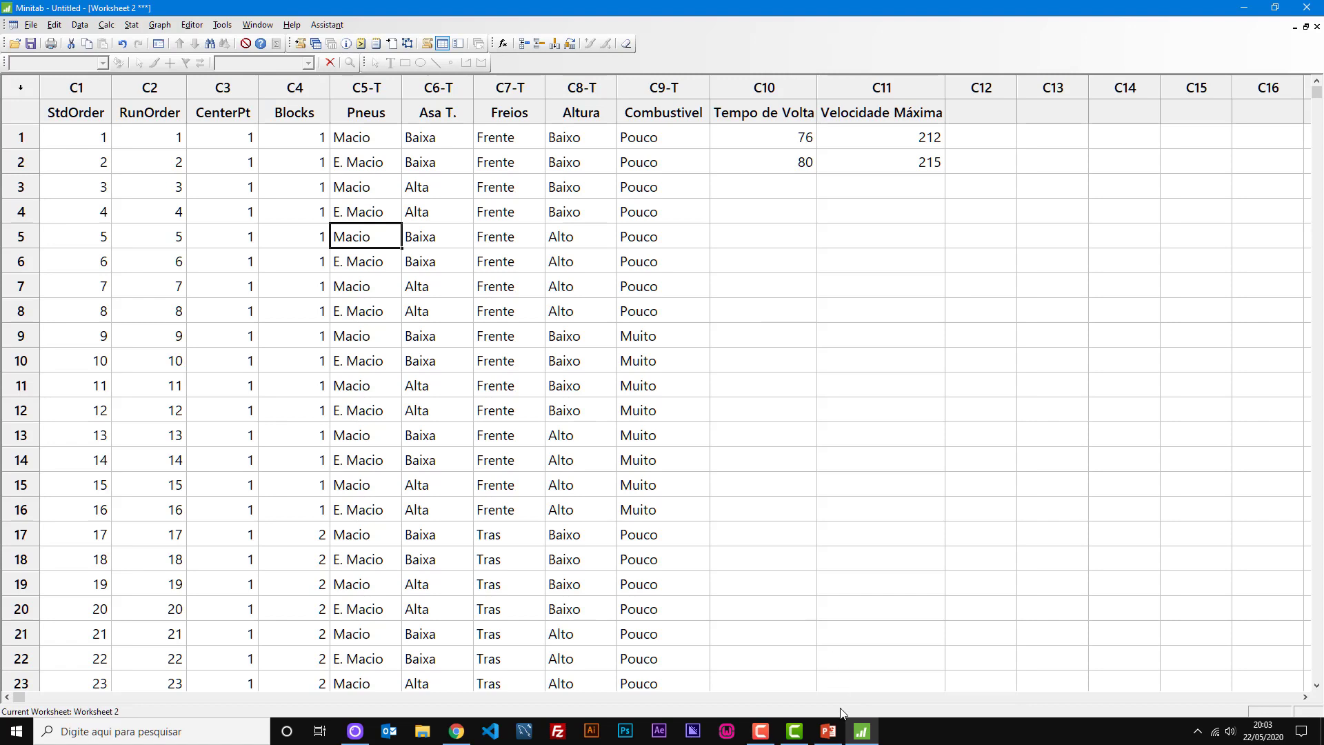
pyautogui.moveTo(836, 724)
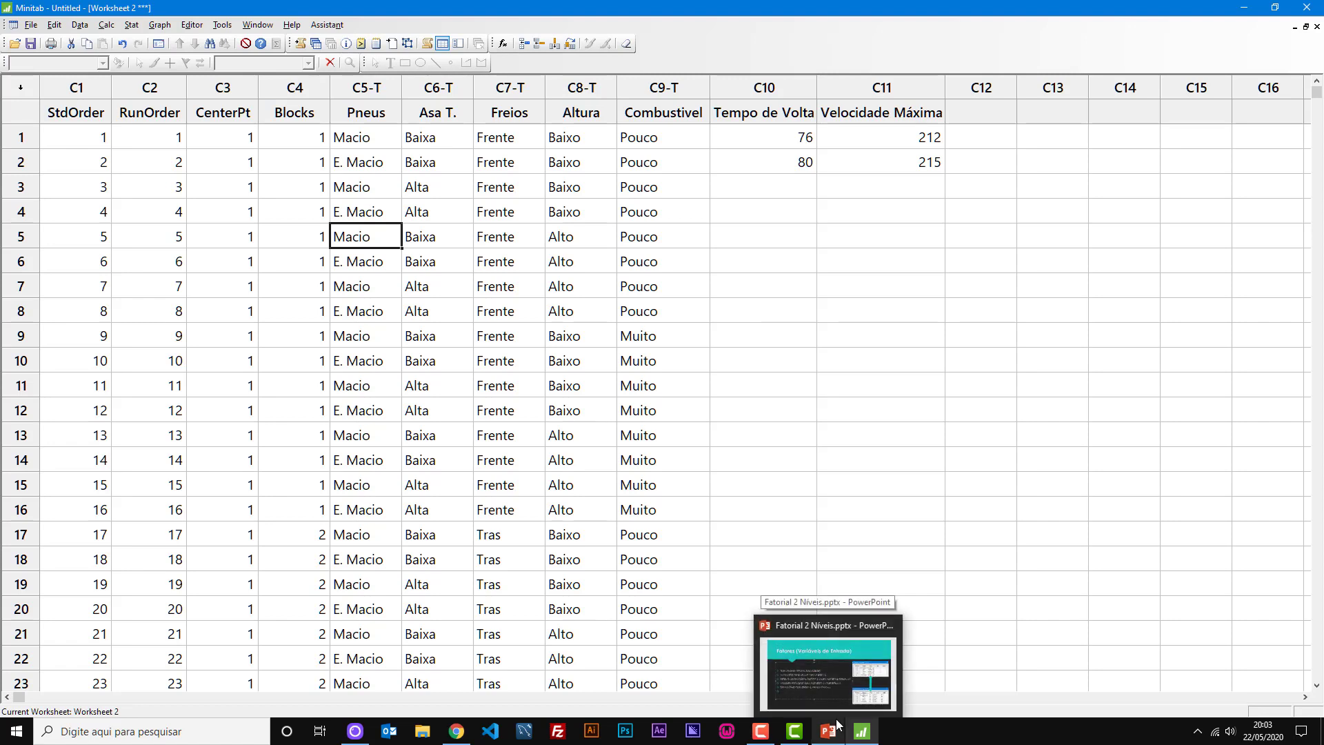
pyautogui.click(605, 311)
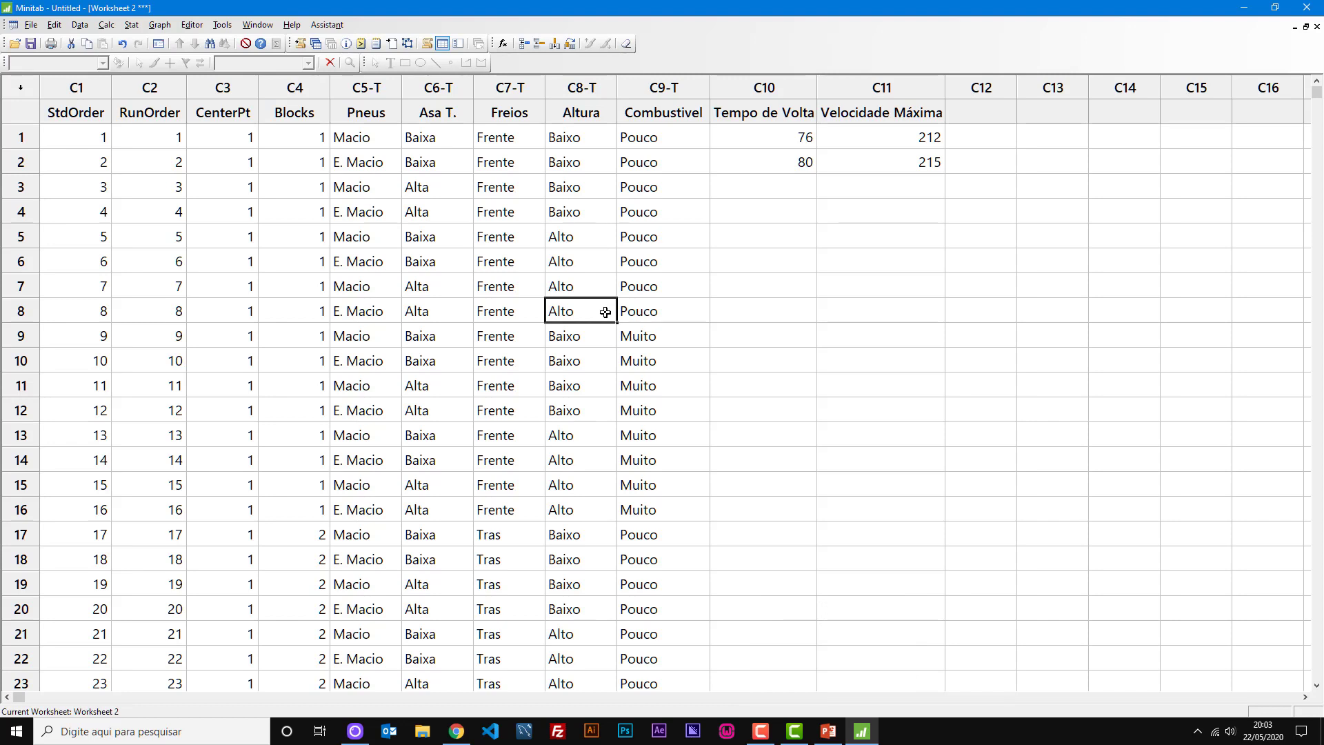
pyautogui.click(717, 321)
pyautogui.click(742, 187)
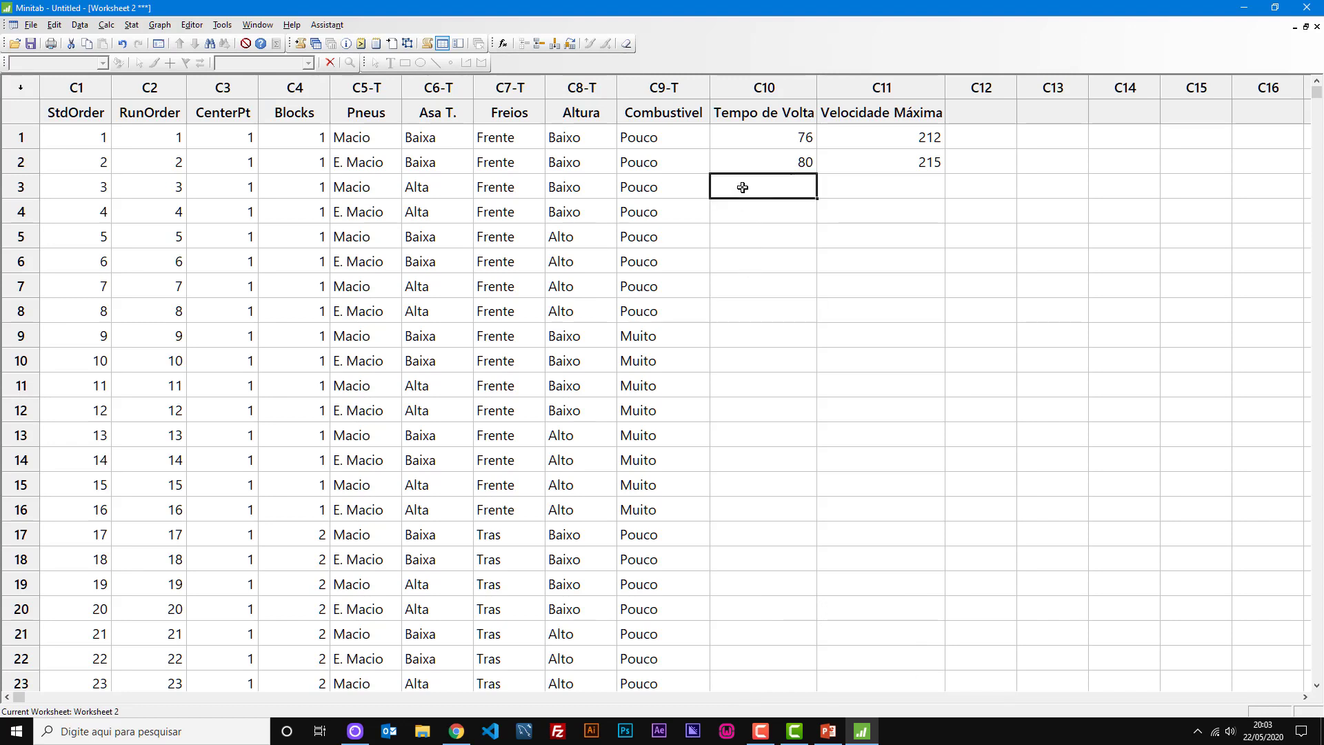